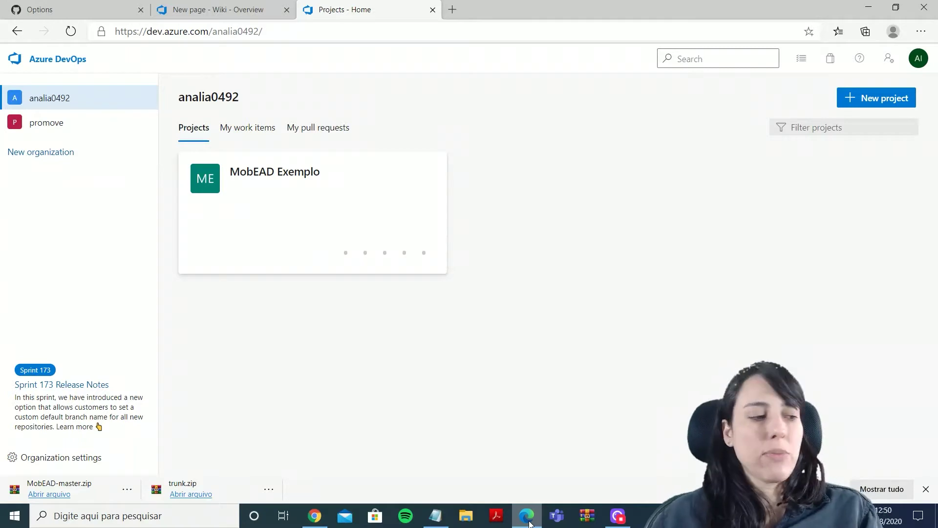
# Step: Start a new project named "Projeto IGTI Exemplo" with the description "Projeto simples de EAD que tem algumas perguntinhas de PMP e ITIL"
pyautogui.click(866, 102)
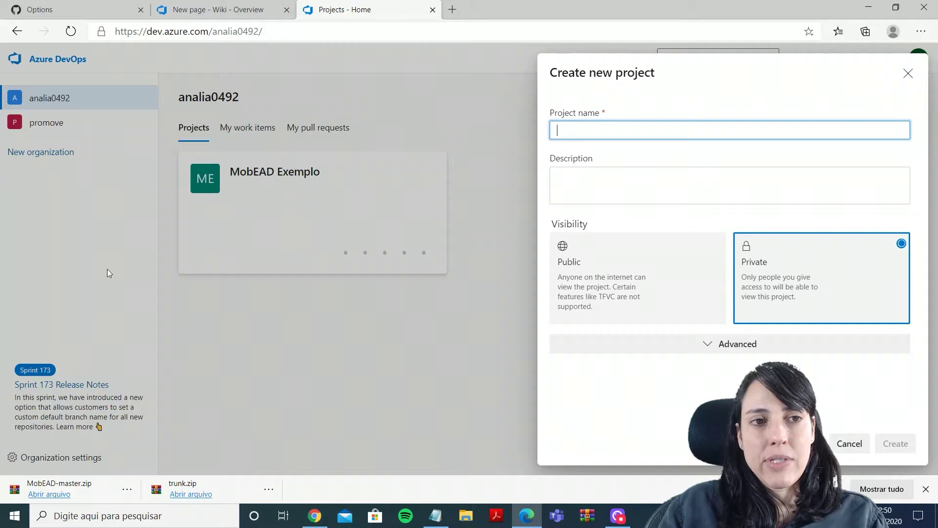
pyautogui.click(908, 74)
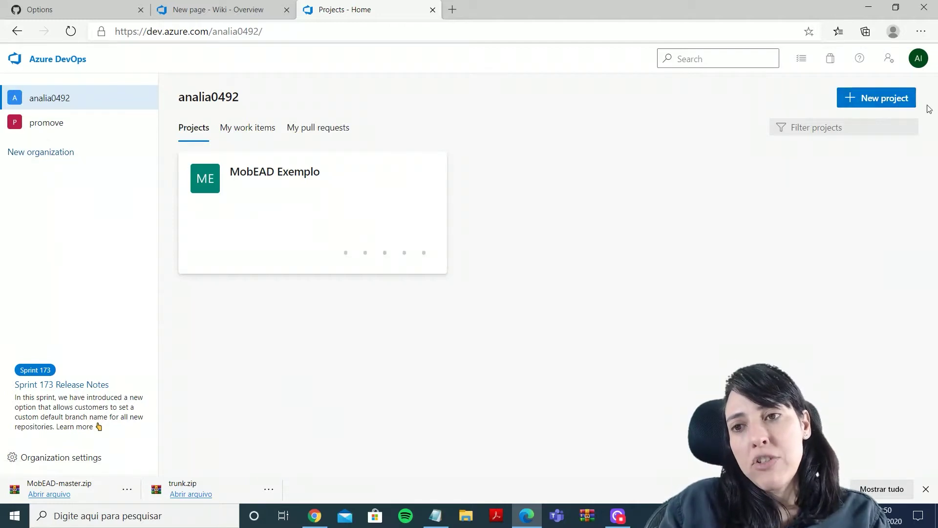
pyautogui.click(857, 106)
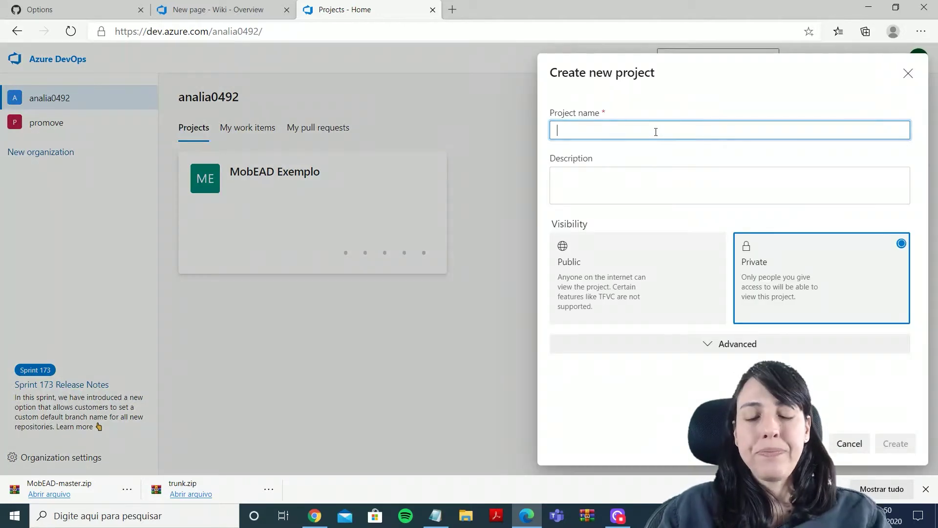
pyautogui.write('Projeto IGTI Exemplo')
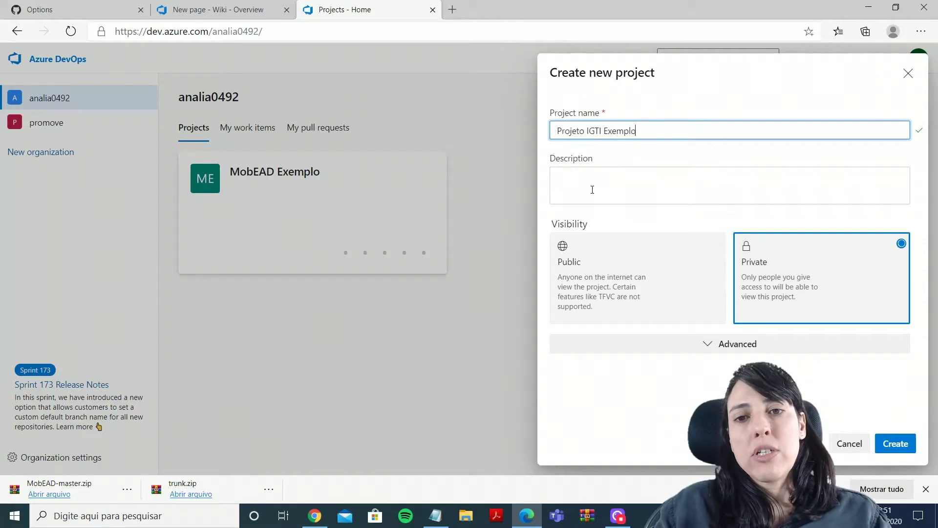
pyautogui.click(592, 190)
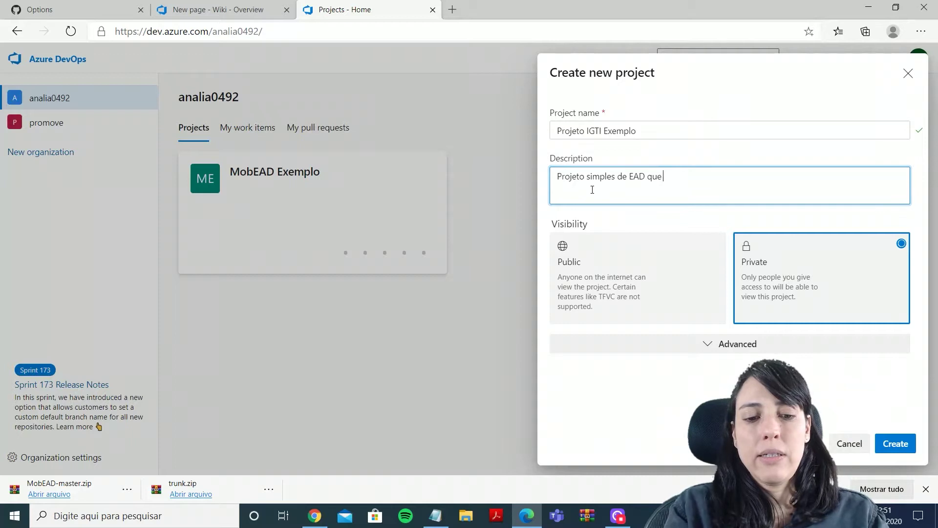
pyautogui.write('per')
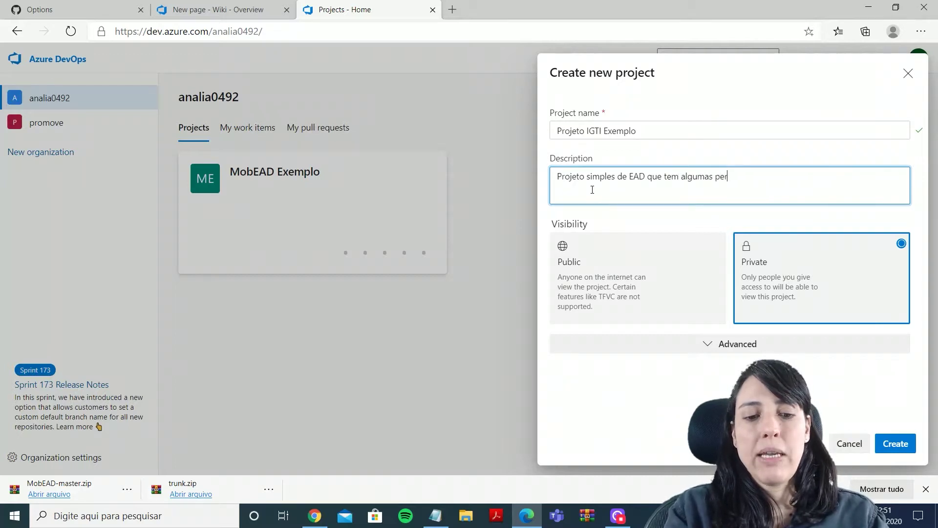
pyautogui.write('guntinhas de ')
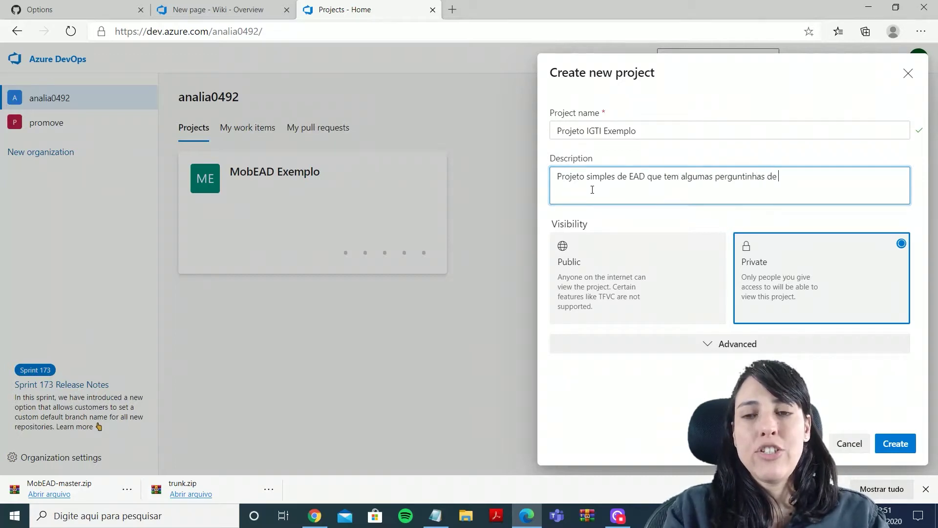
pyautogui.write('PMP e')
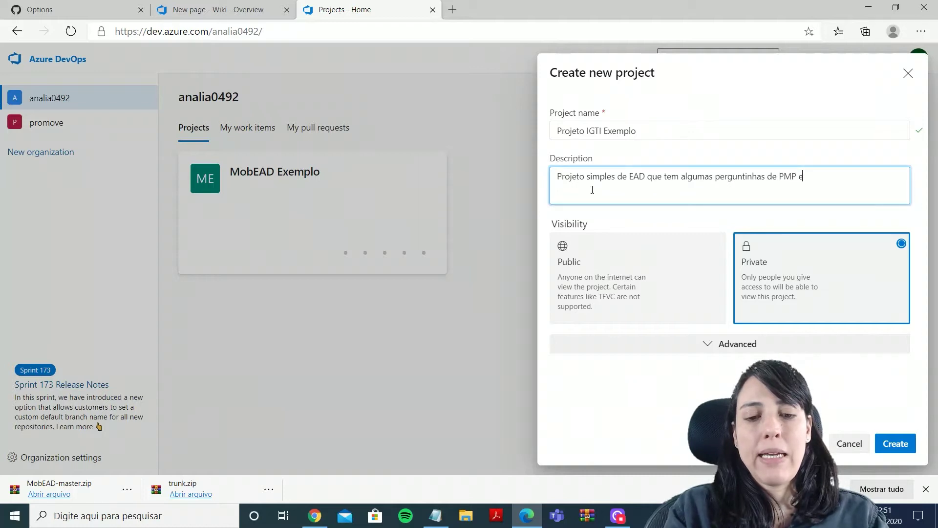
pyautogui.write(' ITIL')
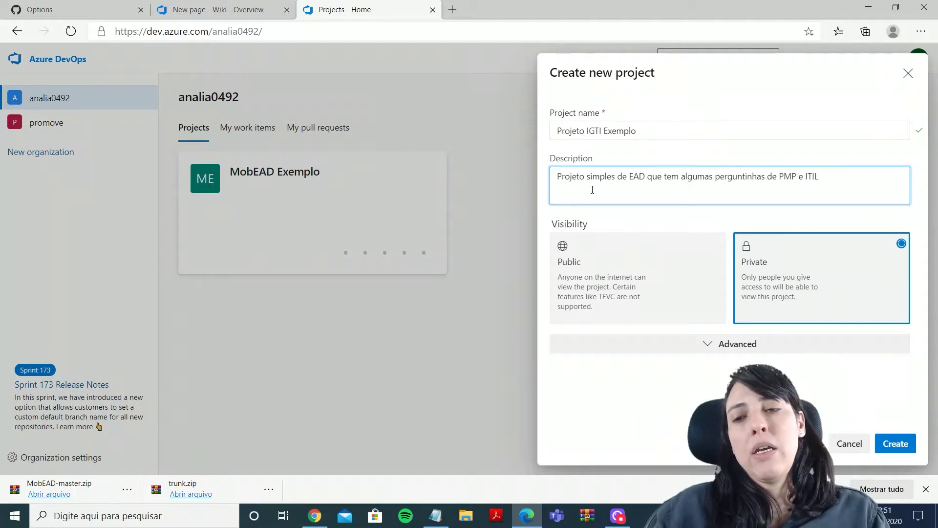
# Step: Choose Agile as the work item process in the advanced options and create the project
pyautogui.click(725, 342)
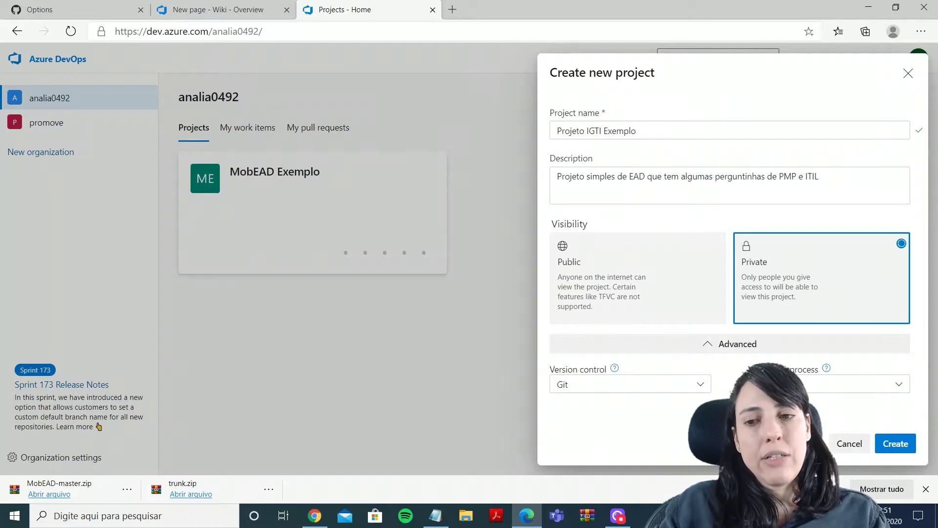
pyautogui.click(777, 384)
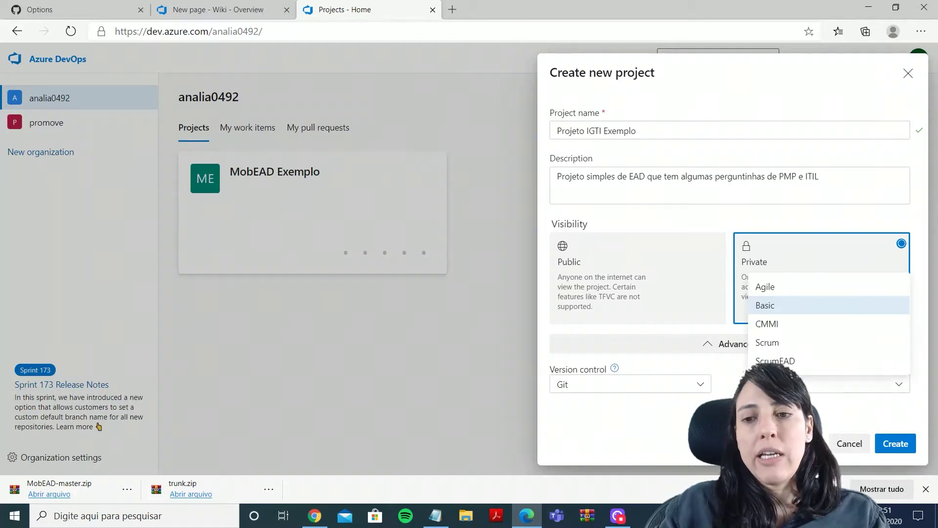
pyautogui.click(777, 288)
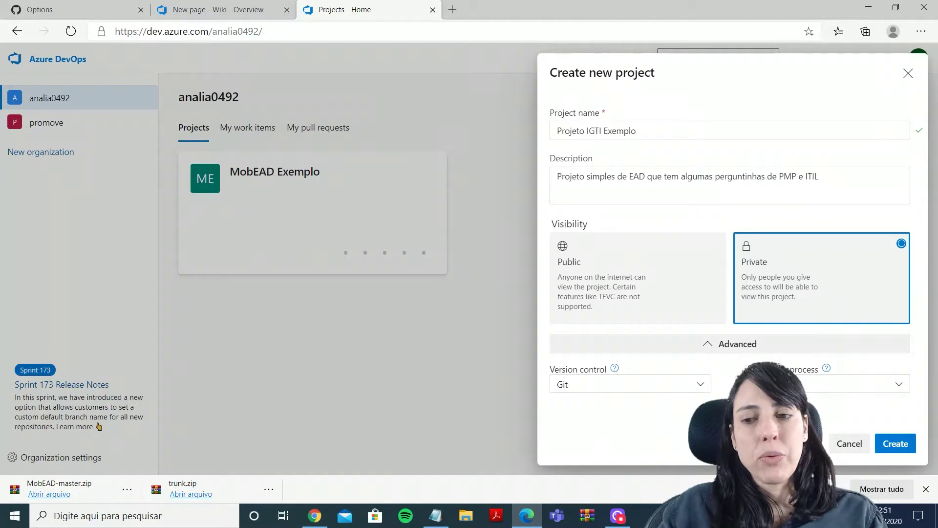
pyautogui.click(897, 445)
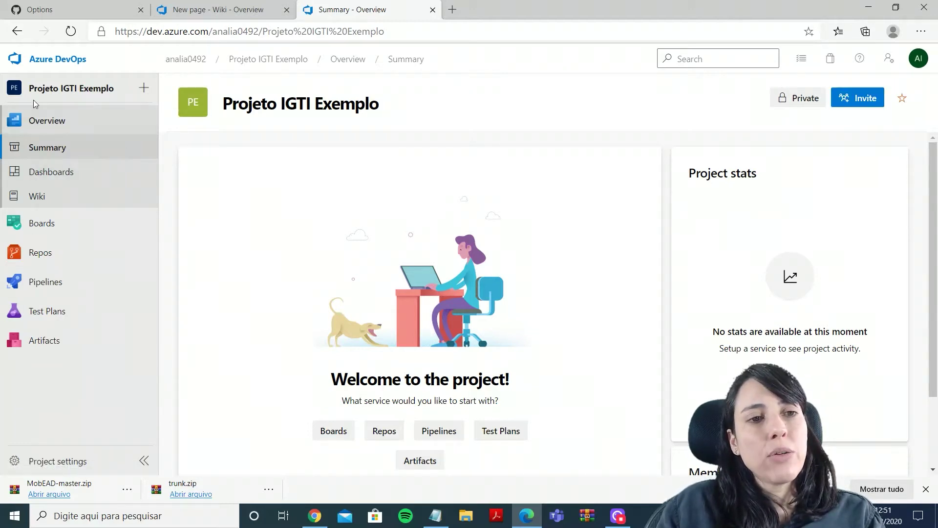
# Step: Examine the new project's summary and dashboards, plus the work items, backlogs, sprints and queries of its Boards service
pyautogui.click(32, 131)
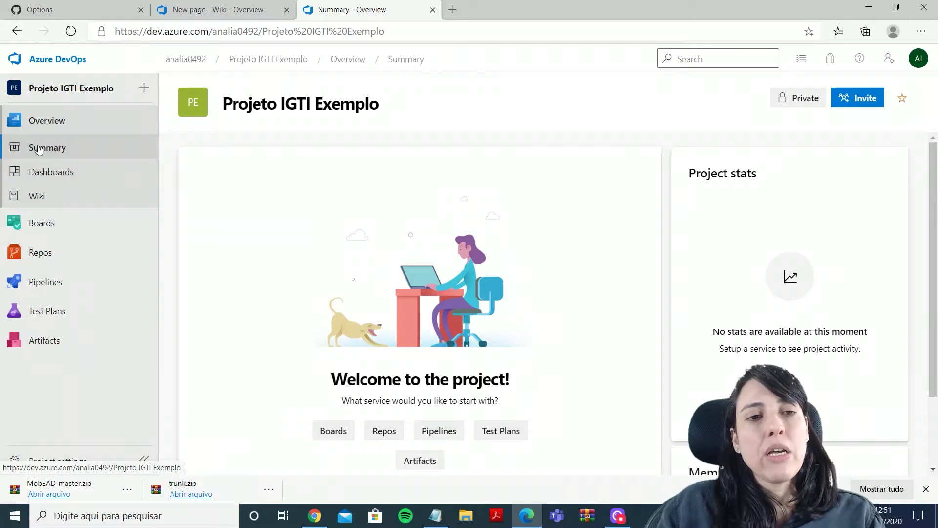
pyautogui.click(46, 147)
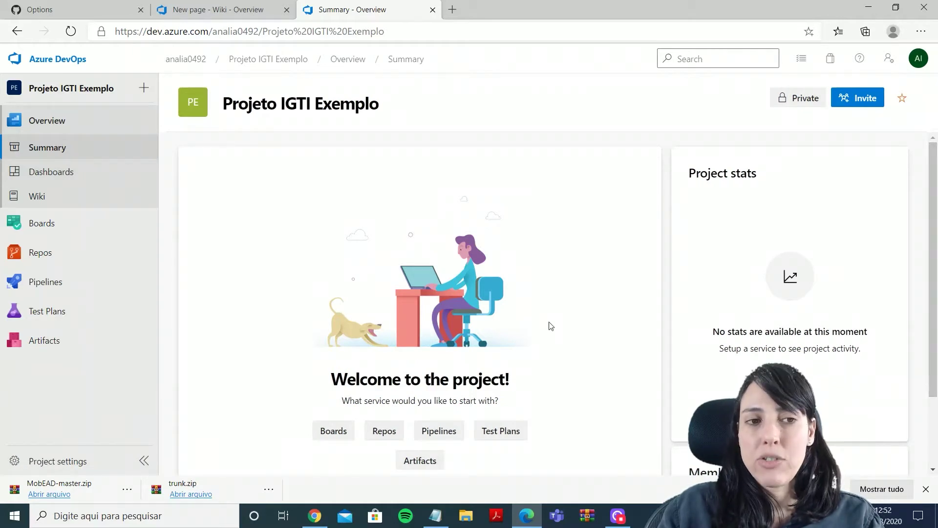
pyautogui.click(66, 173)
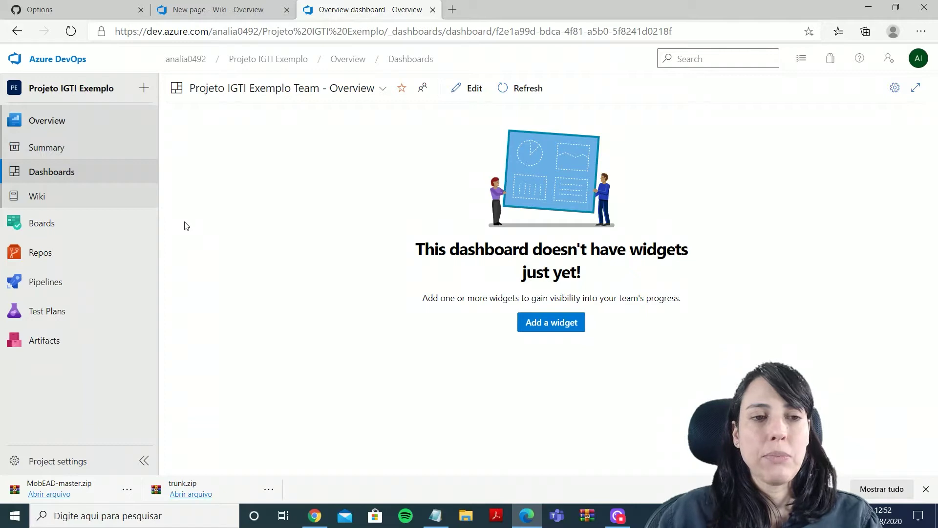
pyautogui.click(54, 227)
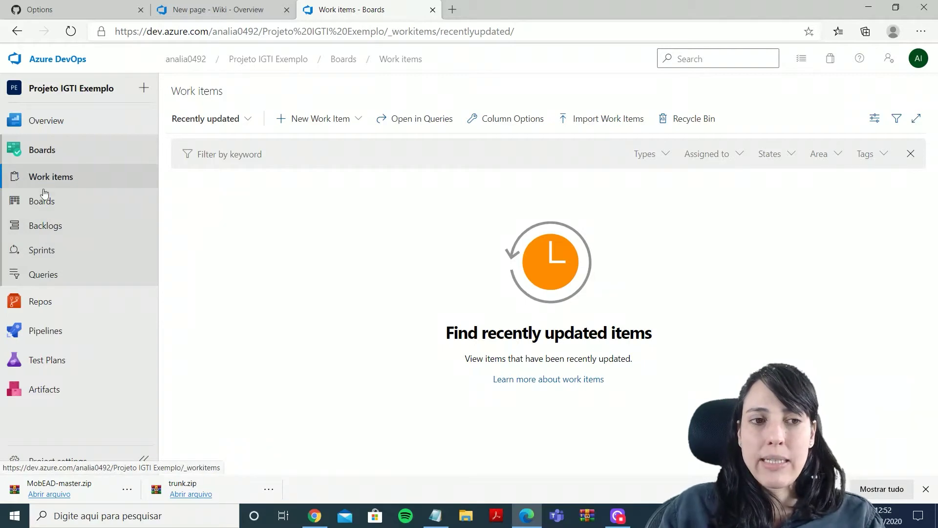
pyautogui.click(43, 236)
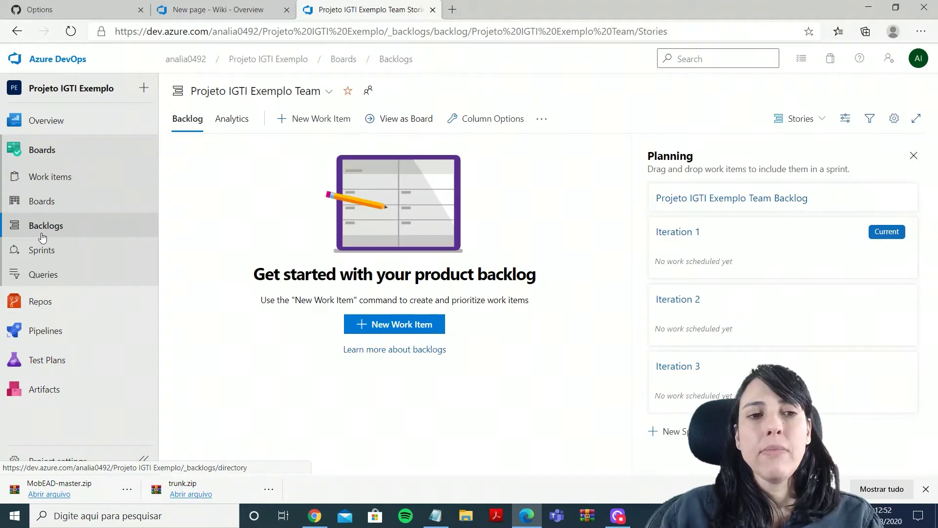
pyautogui.click(38, 250)
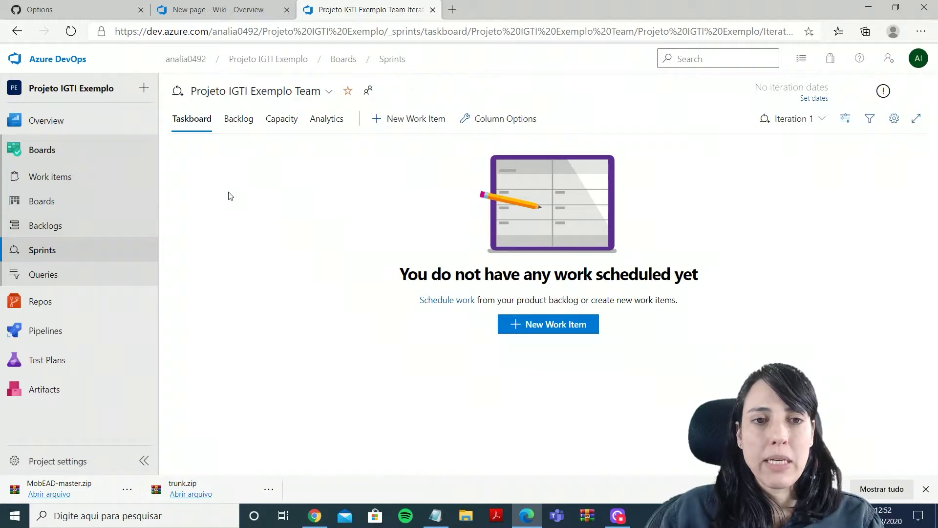
pyautogui.click(37, 275)
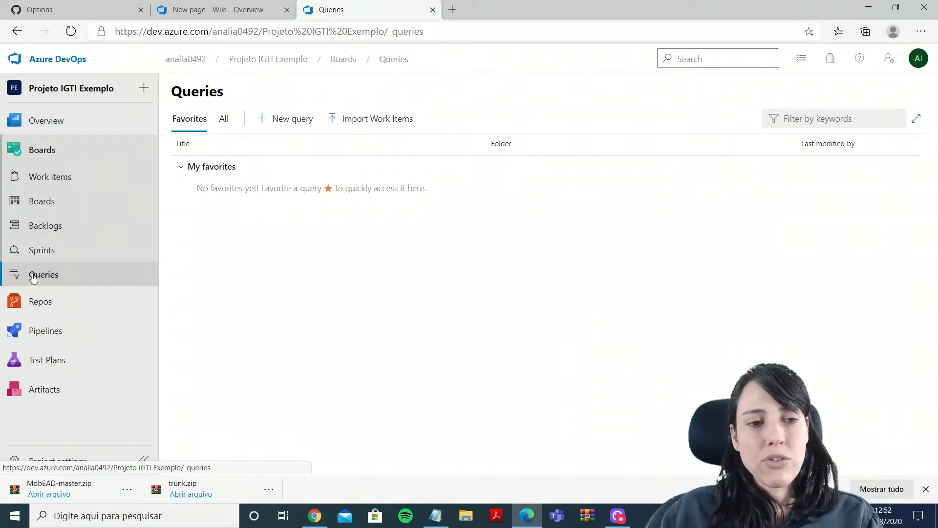
# Step: Examine the project's Repos, Pipelines, Test Plans and Artifacts services, then return to the project overview
pyautogui.click(37, 304)
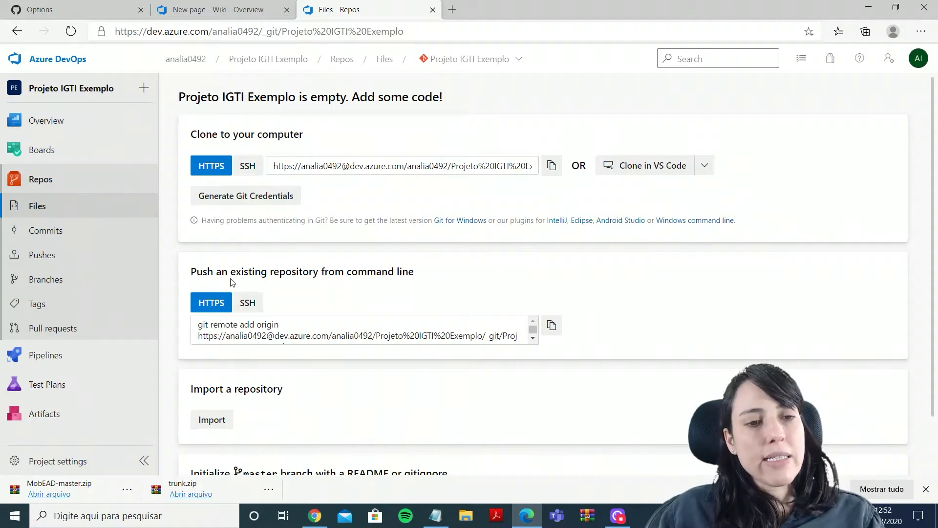
pyautogui.moveTo(20, 355)
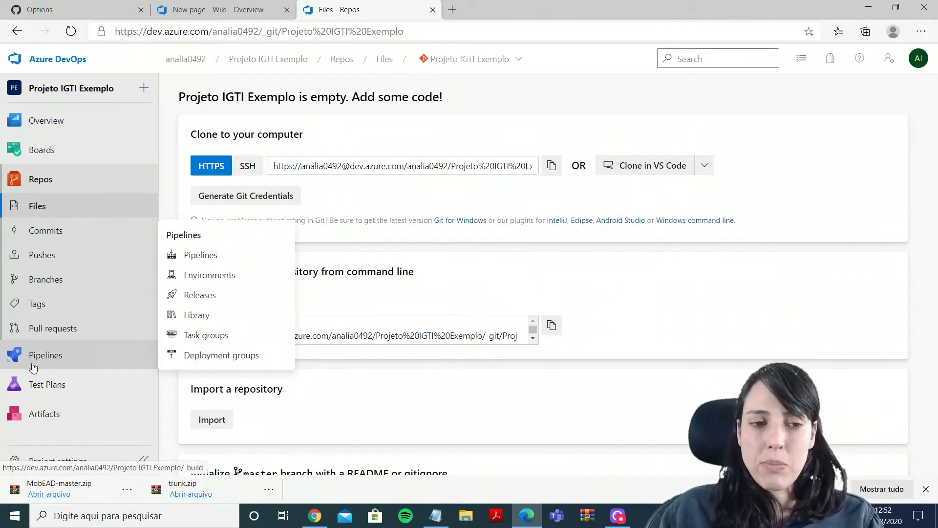
pyautogui.click(37, 362)
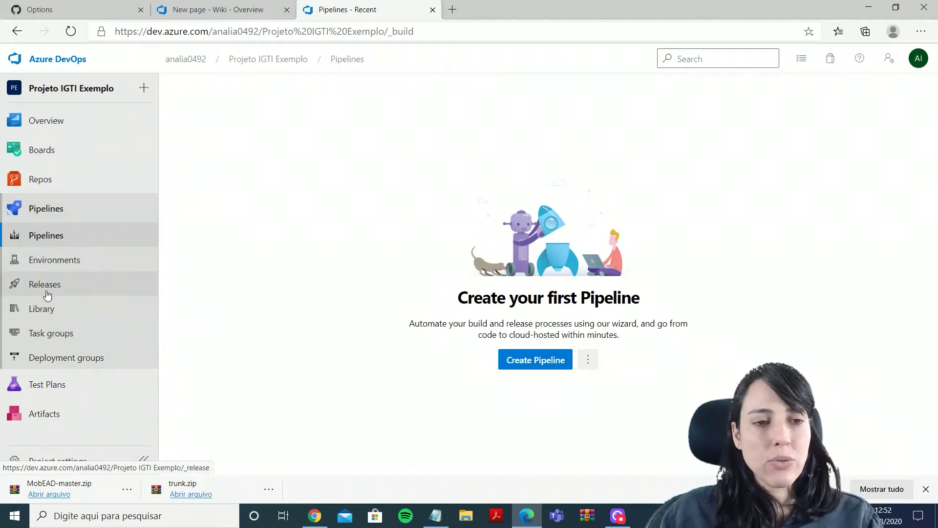
pyautogui.click(43, 391)
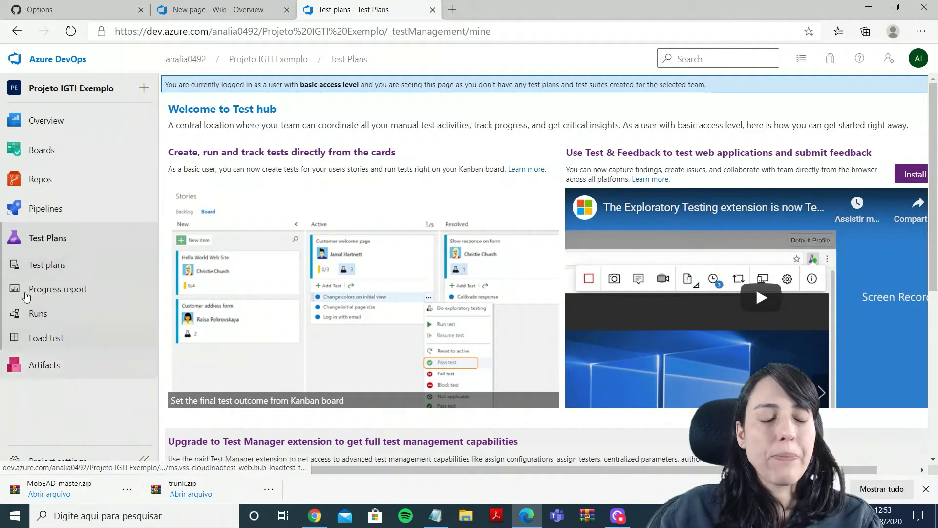
pyautogui.click(39, 362)
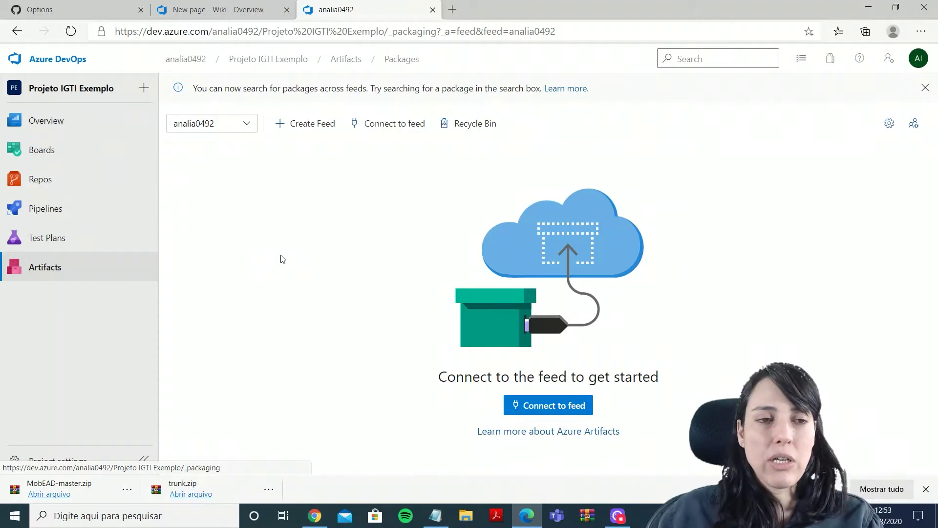
pyautogui.click(33, 121)
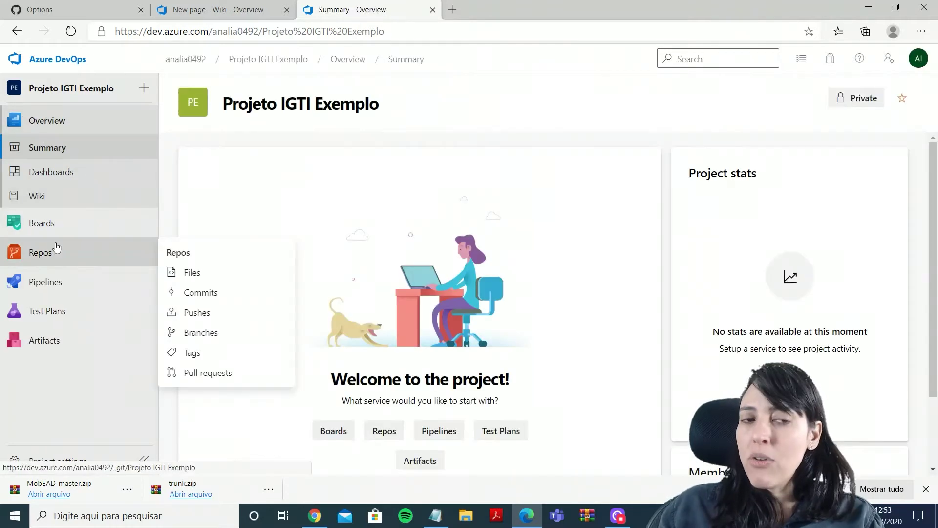
pyautogui.moveTo(54, 239)
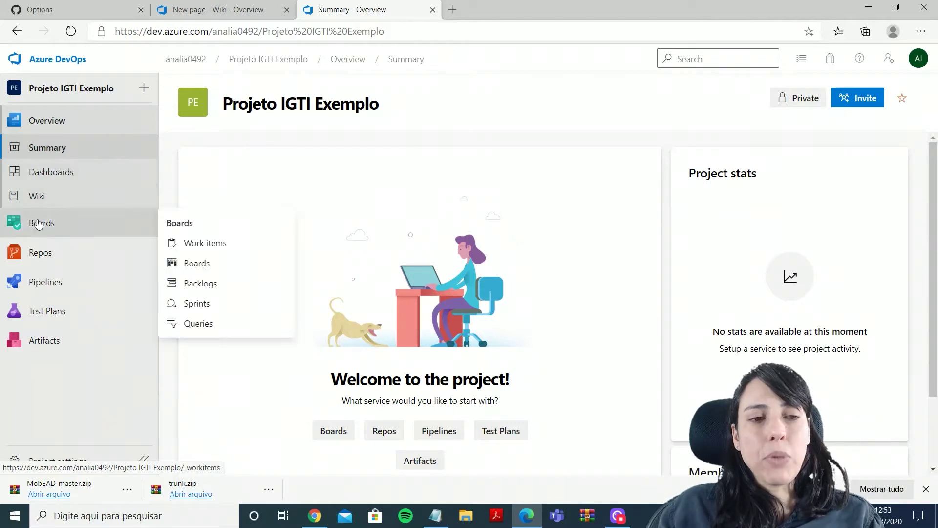
pyautogui.click(40, 223)
pyautogui.click(46, 225)
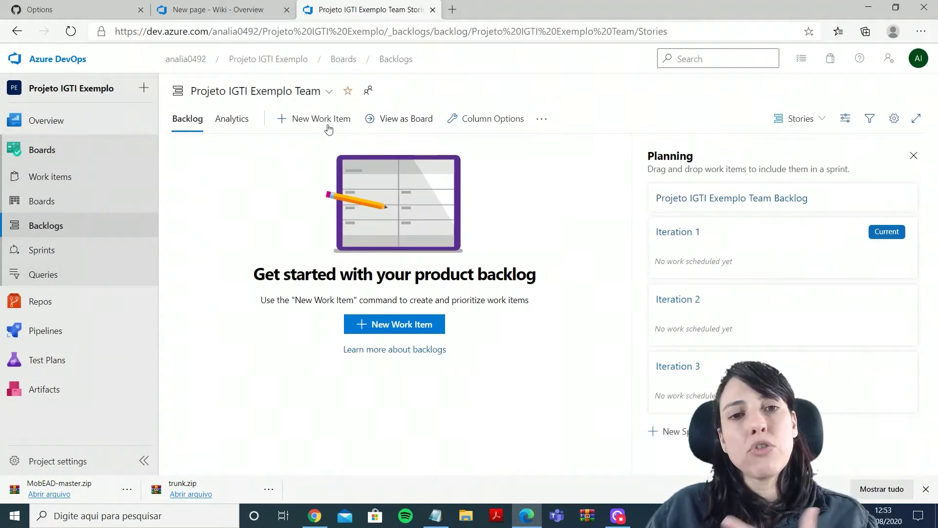
pyautogui.click(327, 124)
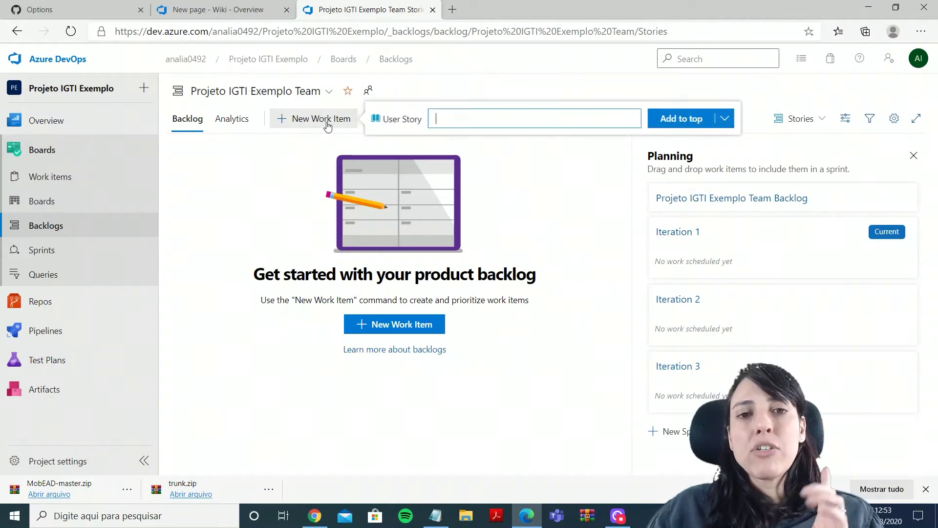
pyautogui.click(295, 158)
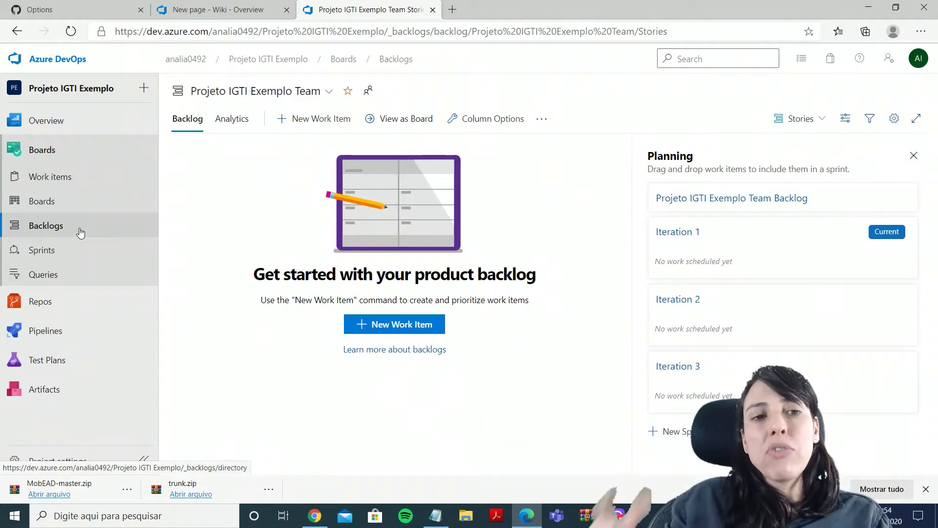
# Step: Start a new Epic from the project's work items and title it "Módulo Questões"
pyautogui.click(51, 184)
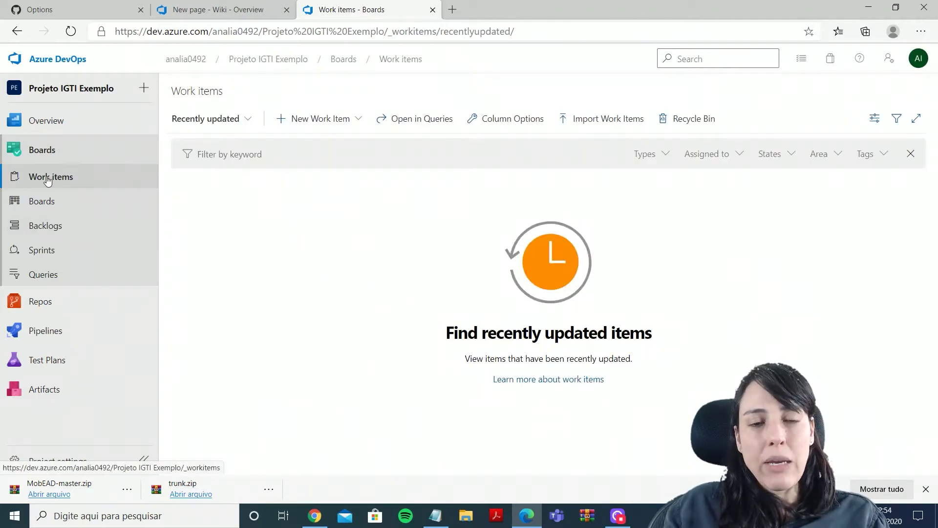
pyautogui.click(343, 125)
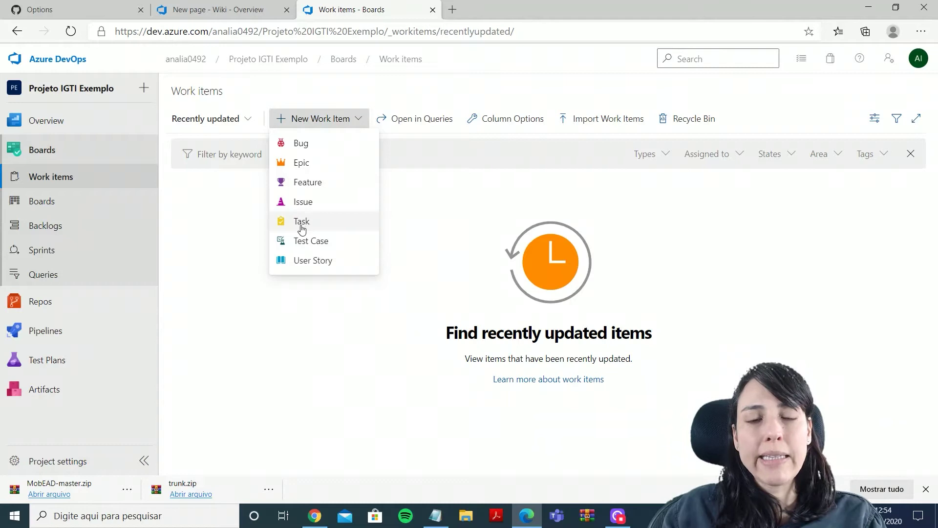
pyautogui.click(301, 166)
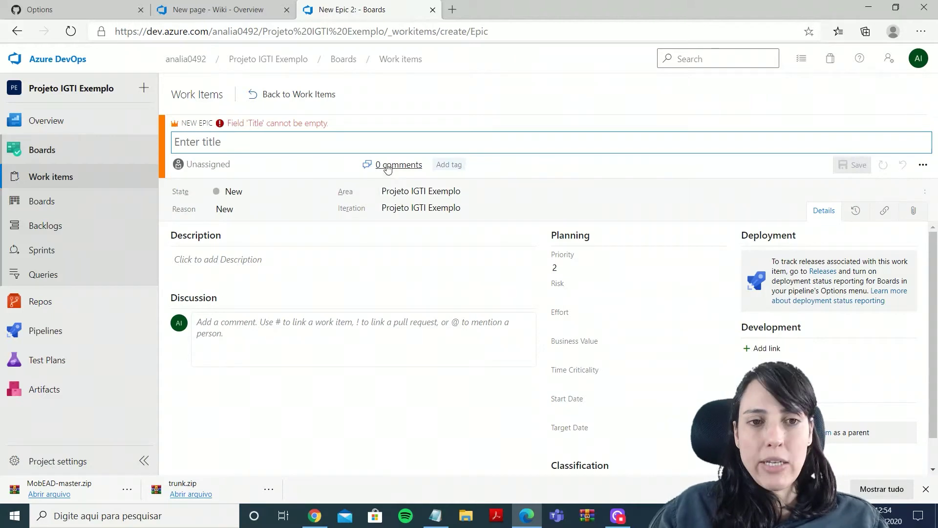
pyautogui.write('Mo')
pyautogui.write('dulo Questõ')
pyautogui.write('es')
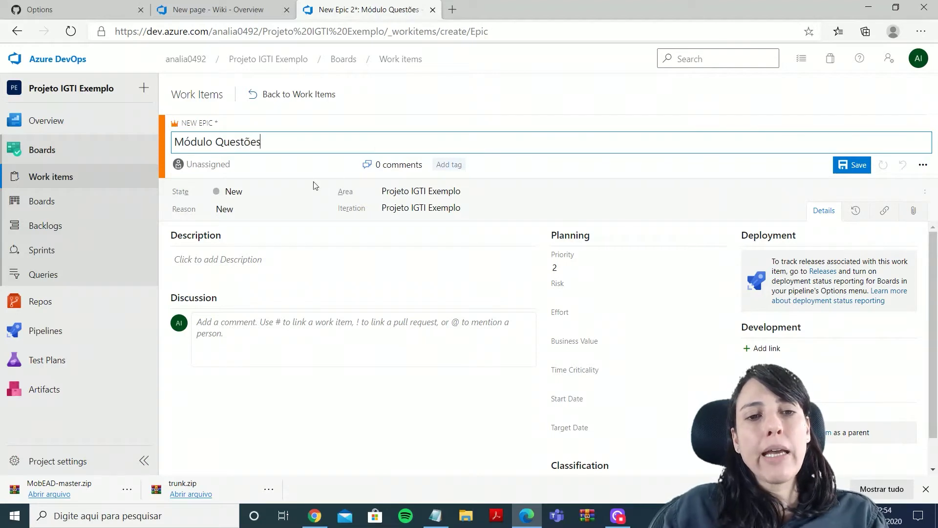
# Step: Describe the epic as "Eu como administrador quero cadastrar questões para diversas disciplinas para testar meus conhecimentos"
pyautogui.click(299, 253)
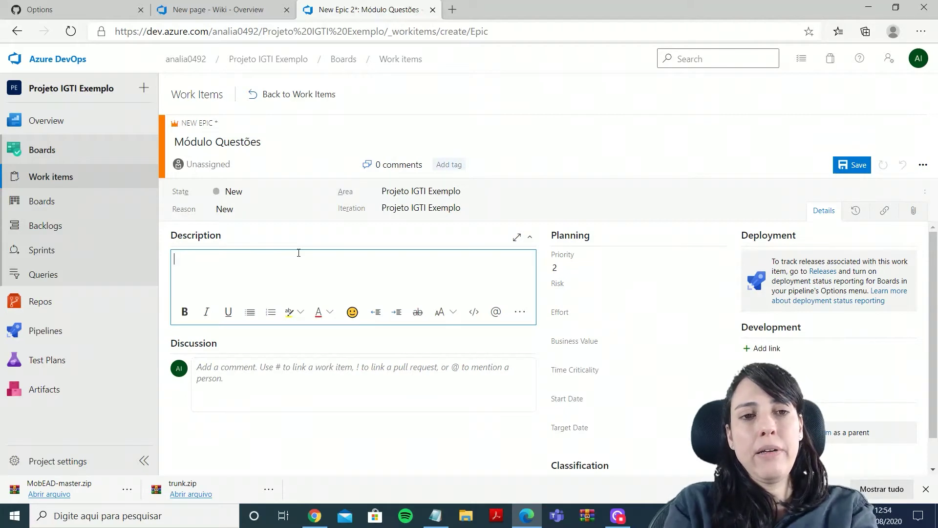
pyautogui.write('Eu co')
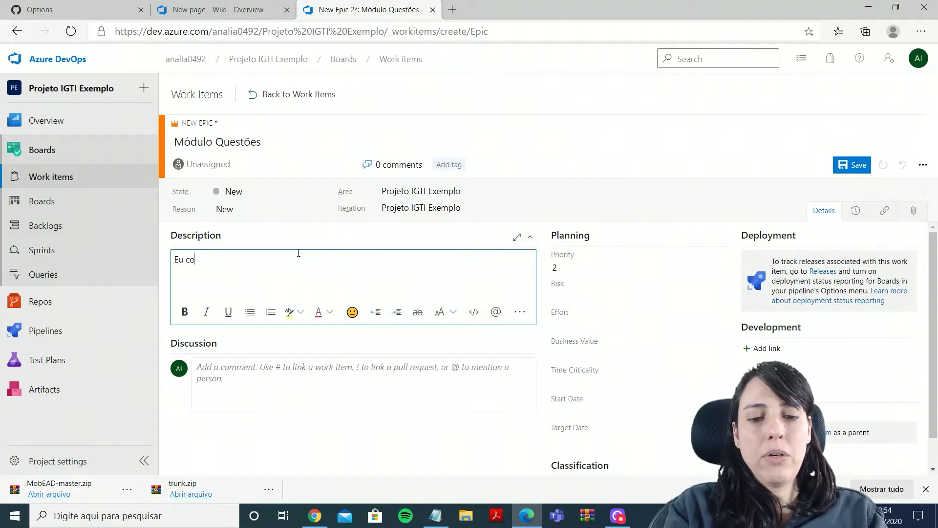
pyautogui.press('BackSpace')
pyautogui.write('omo a')
pyautogui.press('BackSpace')
pyautogui.write('an')
pyautogui.press('BackSpace')
pyautogui.write('m')
pyautogui.write('dmin')
pyautogui.press('BackSpace')
pyautogui.press('BackSpace')
pyautogui.press('BackSpace')
pyautogui.press('BackSpace')
pyautogui.press('BackSpace')
pyautogui.write('dminist')
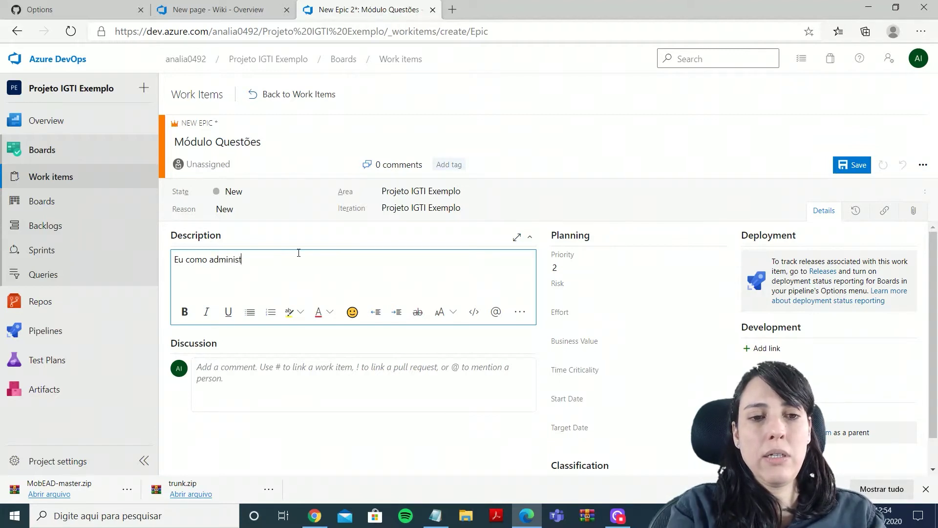
pyautogui.write('rador quero cad')
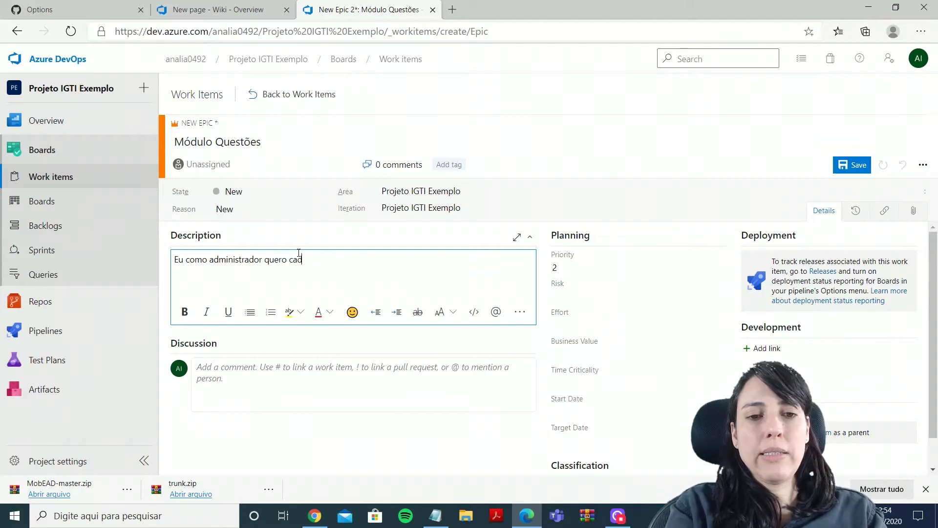
pyautogui.write('astrar quest')
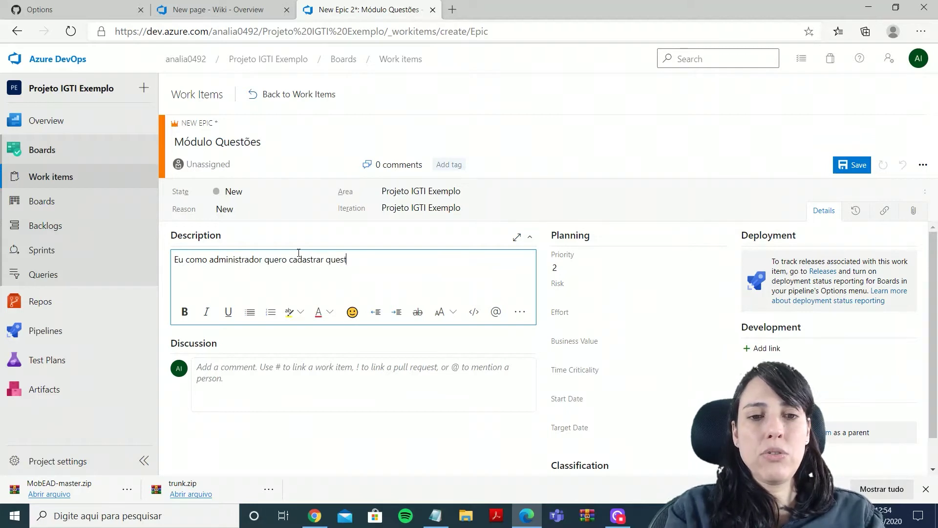
pyautogui.write('ões para de')
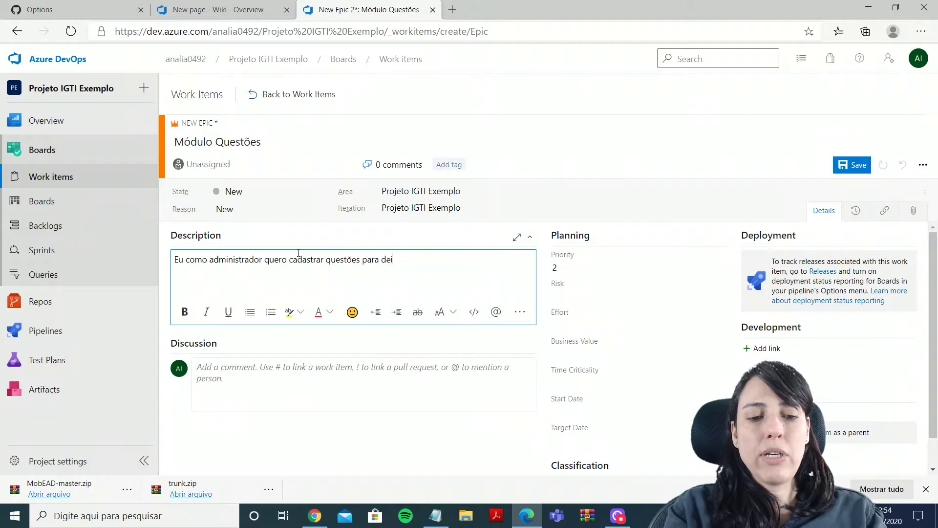
pyautogui.press('BackSpace')
pyautogui.write('iversar dis')
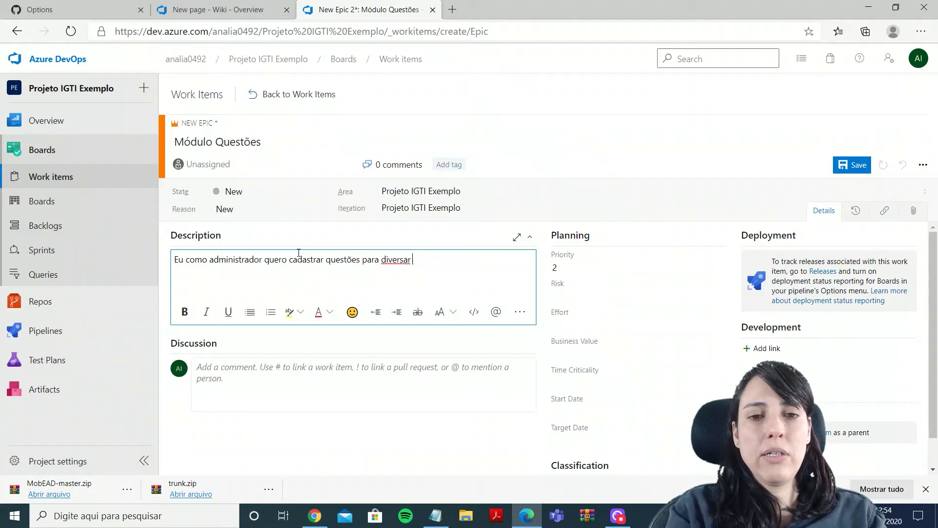
pyautogui.press('BackSpace')
pyautogui.press('BackSpace')
pyautogui.press('BackSpace')
pyautogui.press('BackSpace')
pyautogui.press('BackSpace')
pyautogui.write('s di')
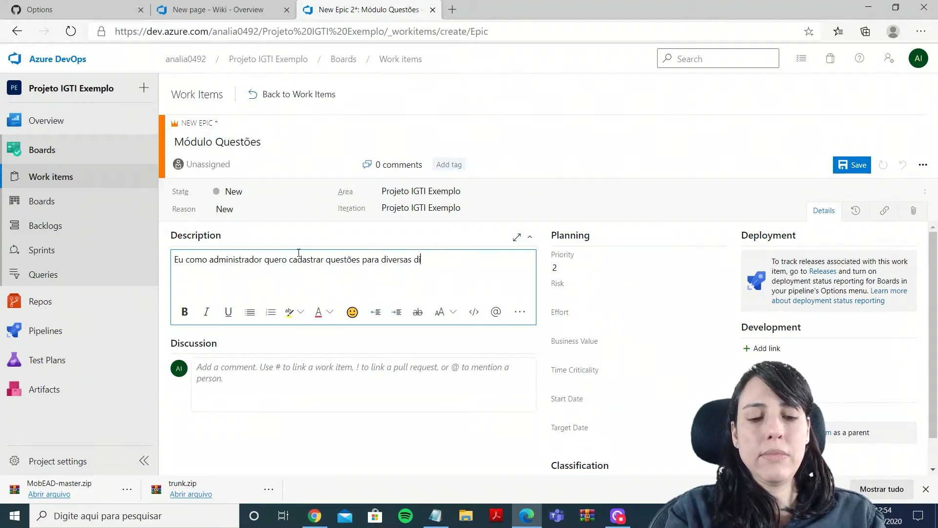
pyautogui.write('sciplinas')
pyautogui.press('BackSpace')
pyautogui.press('BackSpace')
pyautogui.press('BackSpace')
pyautogui.press('BackSpace')
pyautogui.write('inas para testar')
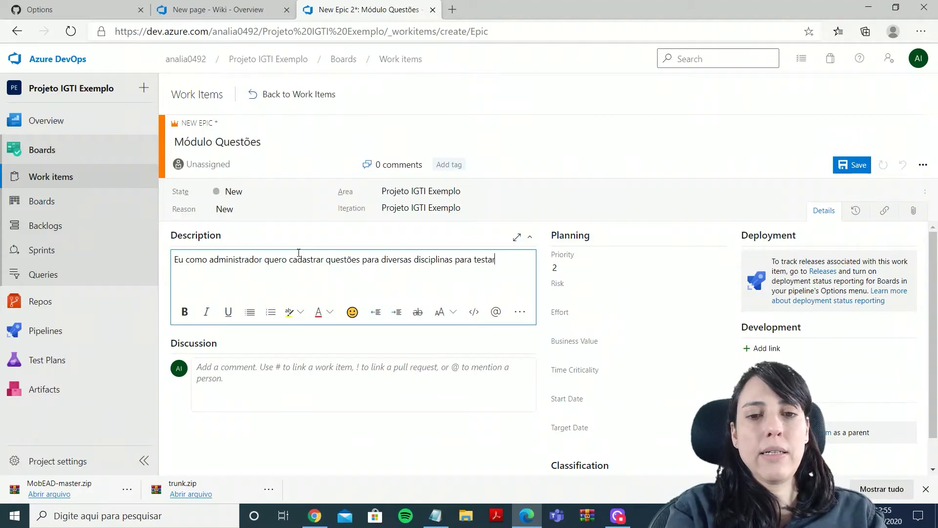
pyautogui.write(' meus conhecie')
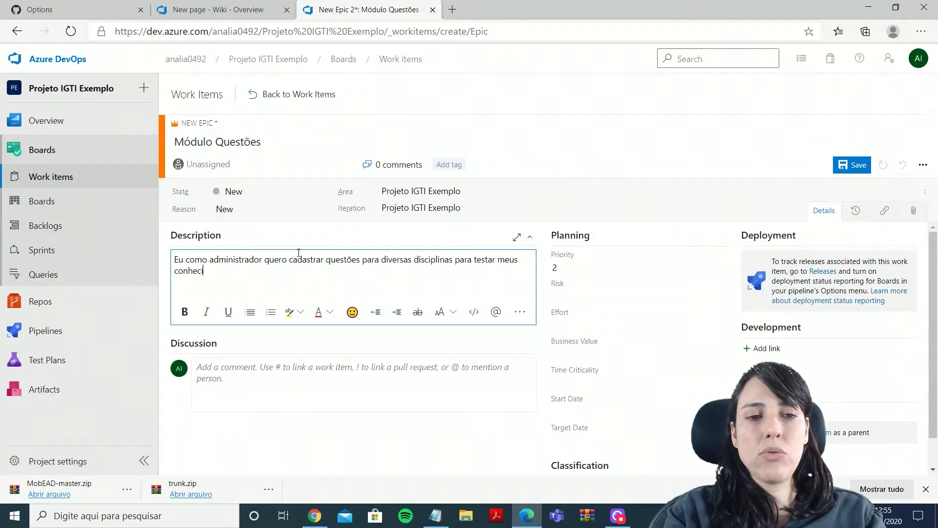
pyautogui.press('BackSpace')
pyautogui.write('mentos')
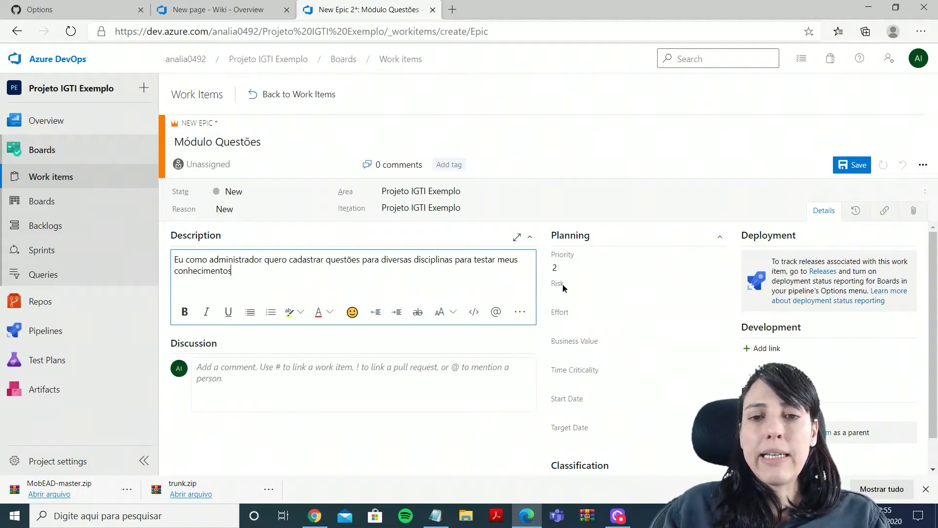
# Step: Set the epic's risk to 3 - Low, its effort to 13 and its business value to 21
pyautogui.click(567, 295)
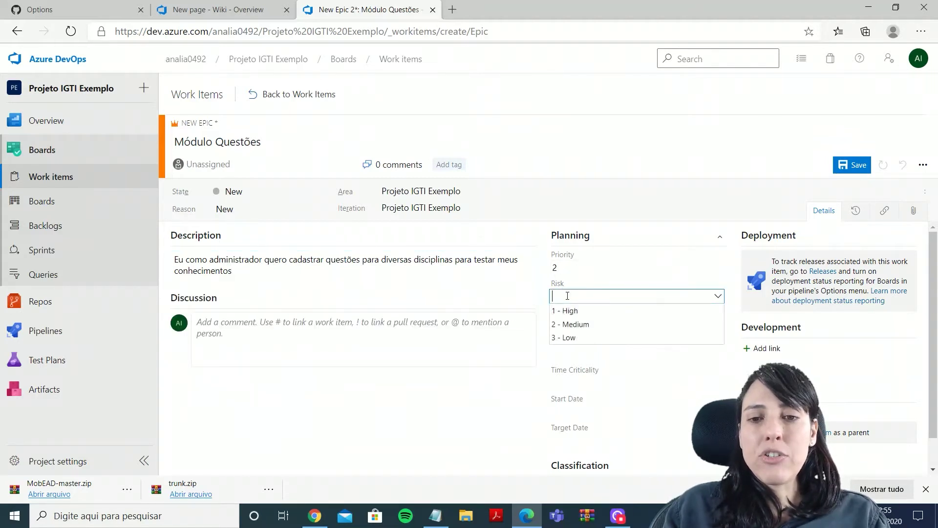
pyautogui.click(567, 339)
pyautogui.click(588, 323)
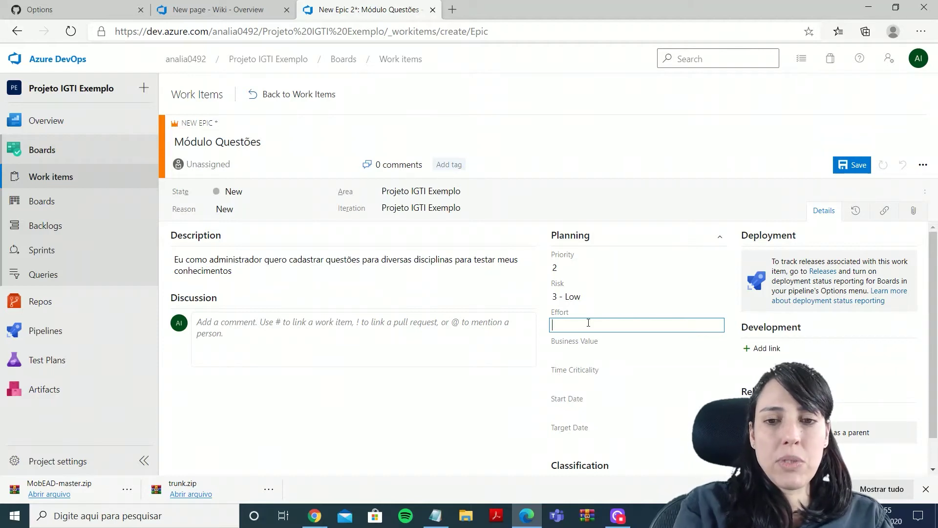
pyautogui.write('13')
pyautogui.click(619, 359)
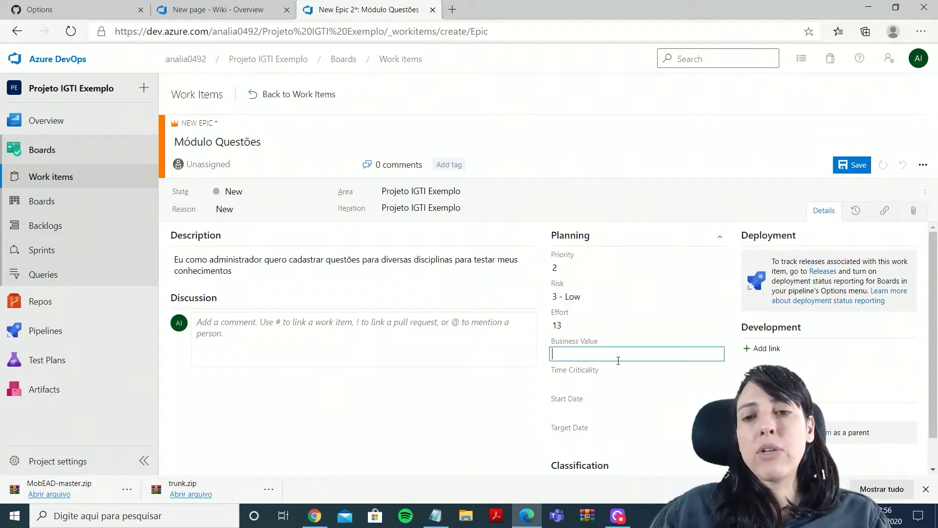
pyautogui.press('Tab')
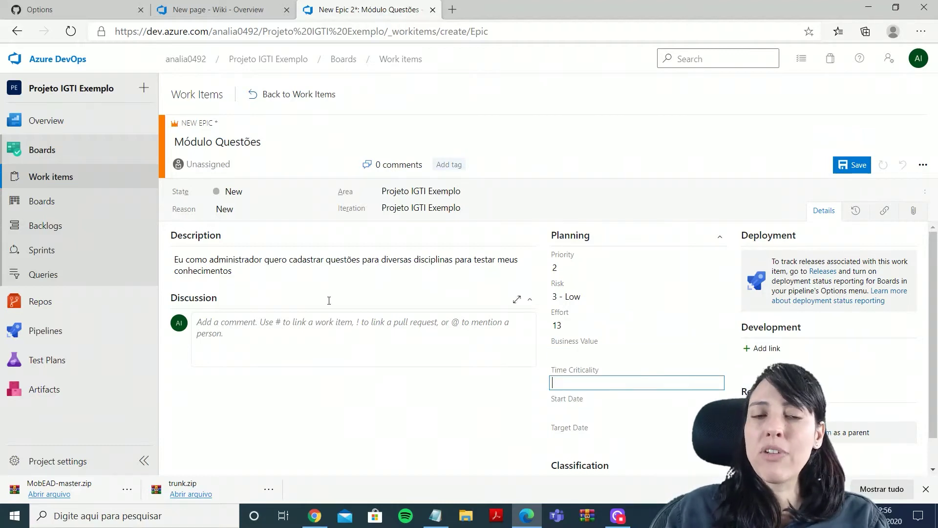
pyautogui.click(570, 351)
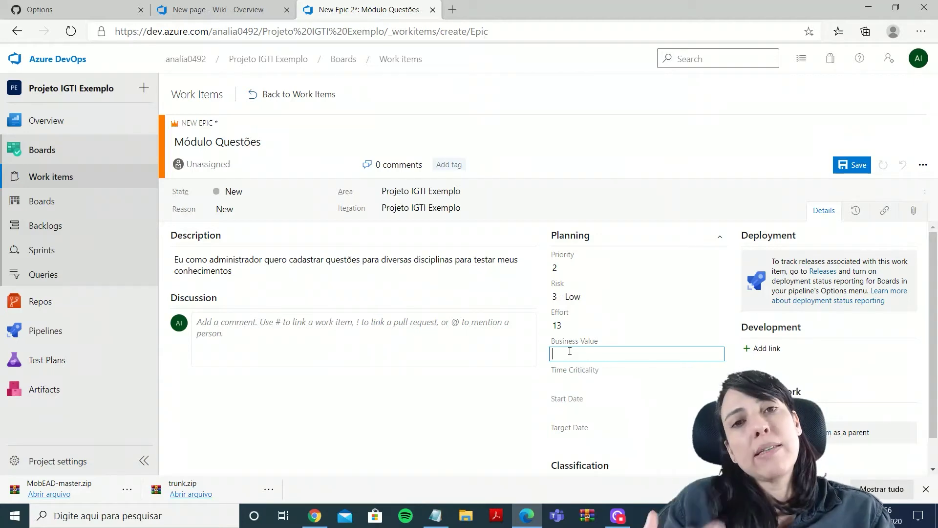
pyautogui.write('21')
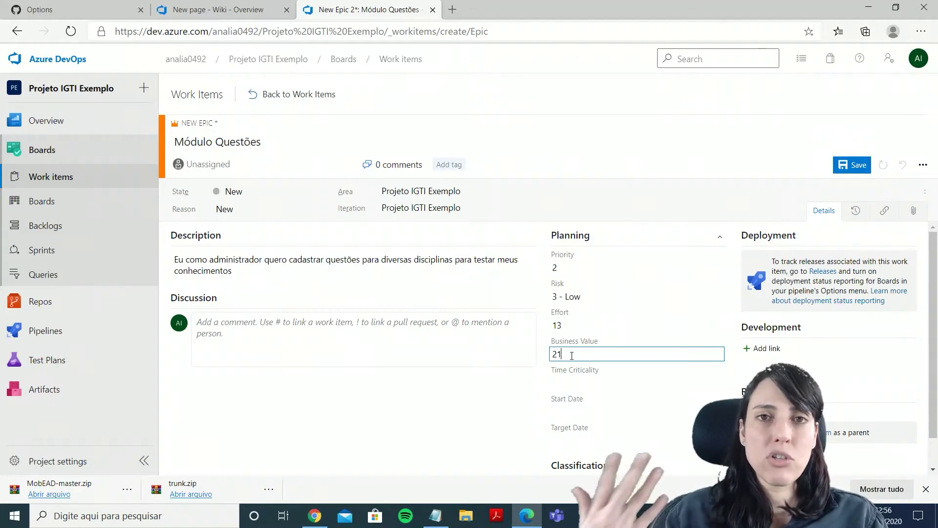
# Step: Set the epic's start date to 08/08/2020 and its target date to 21/08/2020
pyautogui.click(600, 385)
pyautogui.click(588, 412)
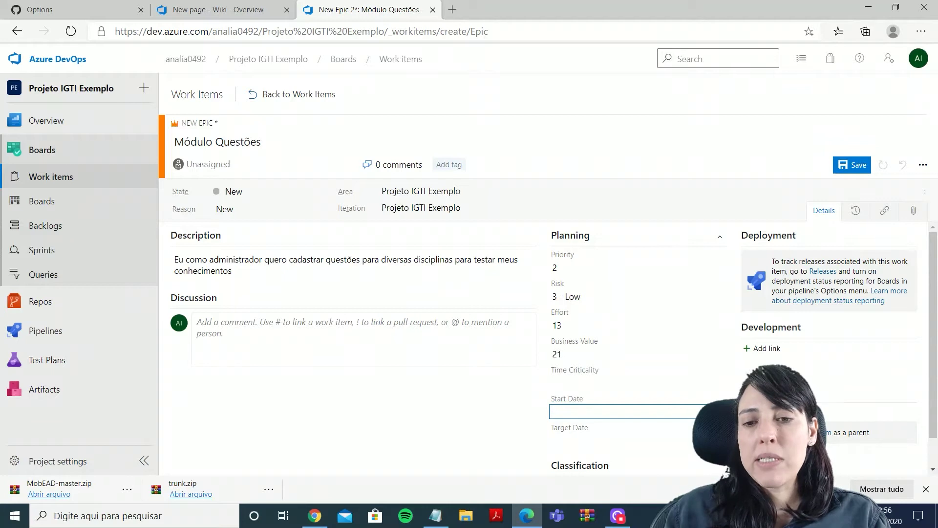
pyautogui.click(719, 411)
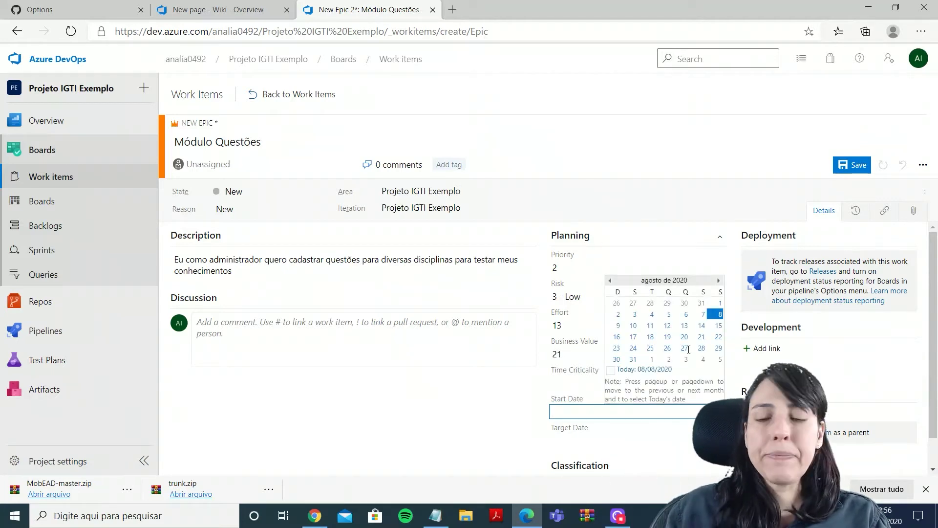
pyautogui.click(720, 315)
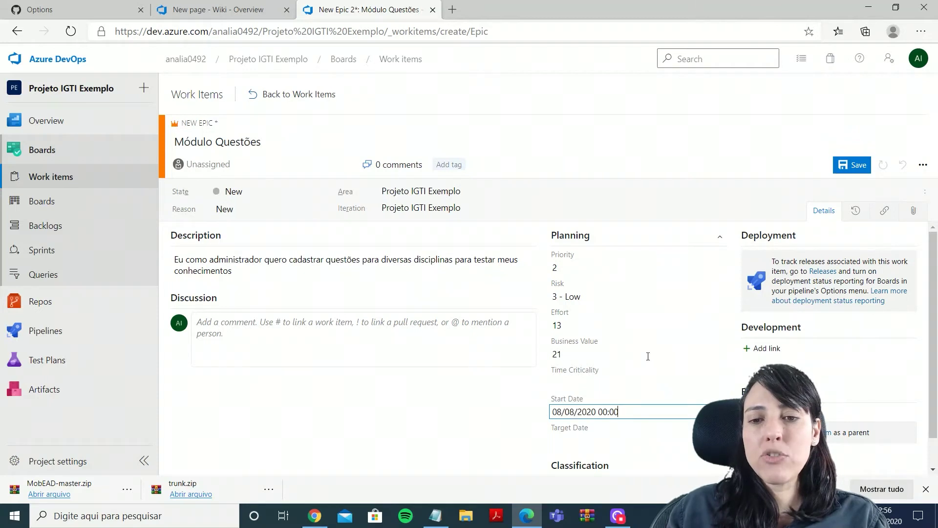
pyautogui.click(571, 441)
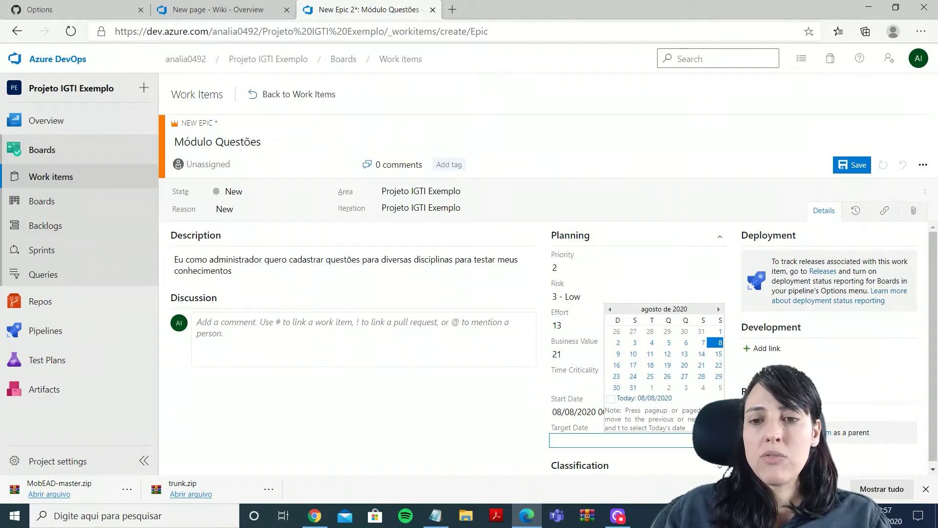
pyautogui.click(718, 365)
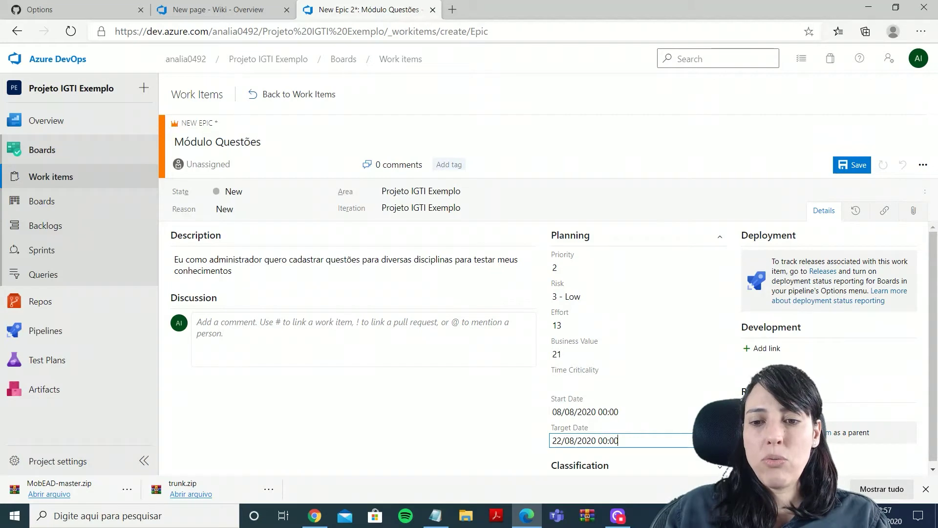
pyautogui.click(717, 441)
pyautogui.click(702, 365)
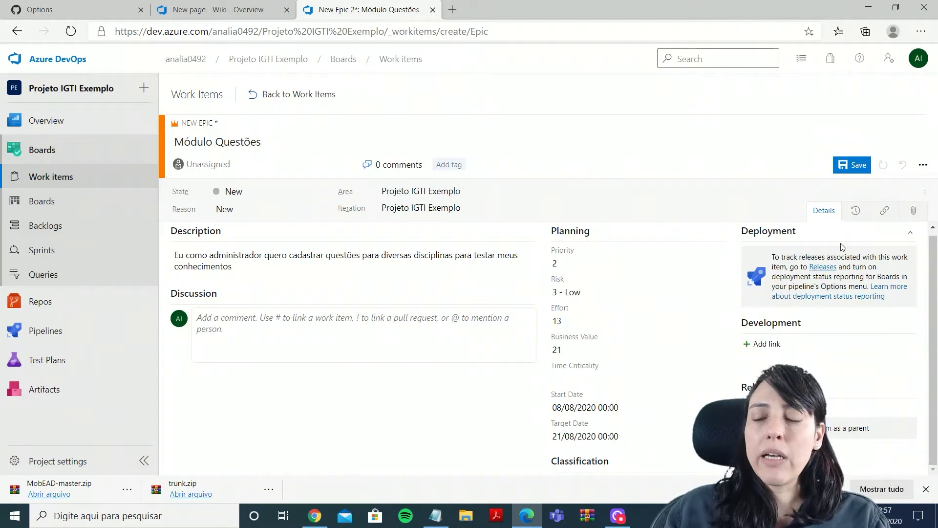
# Step: Review the epic's history, links and attachments, then return to its details and save the epic
pyautogui.click(854, 213)
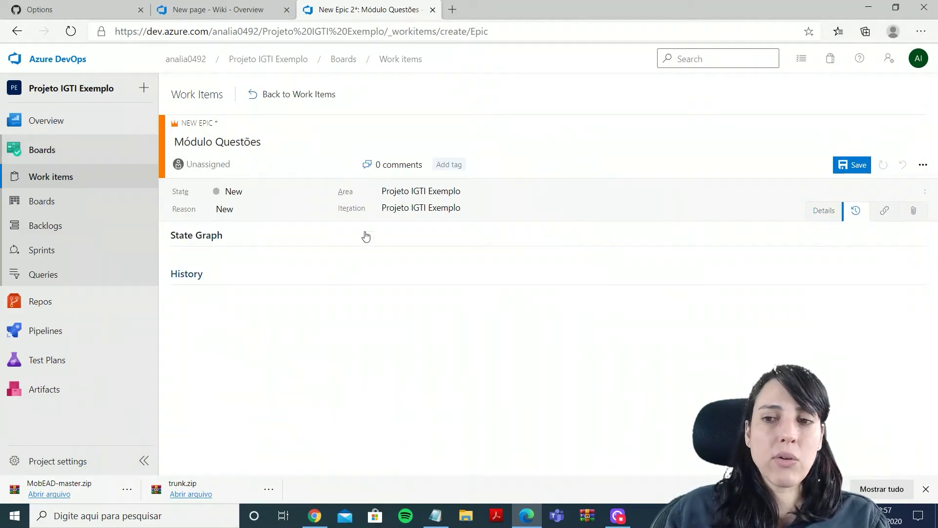
pyautogui.click(885, 210)
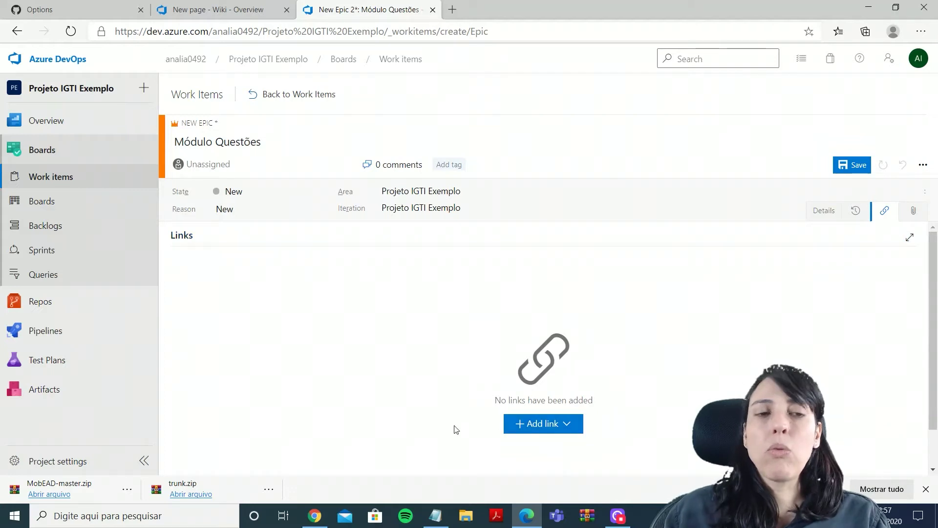
pyautogui.click(913, 211)
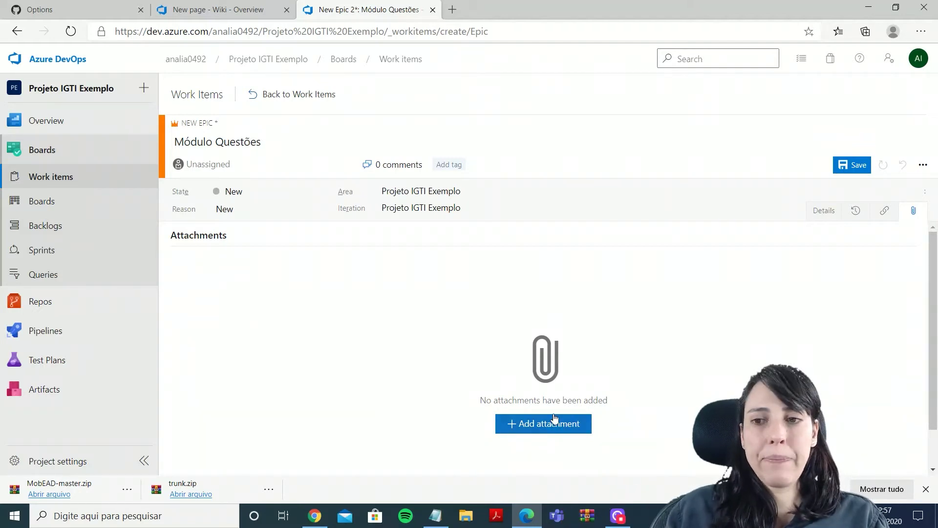
pyautogui.click(826, 211)
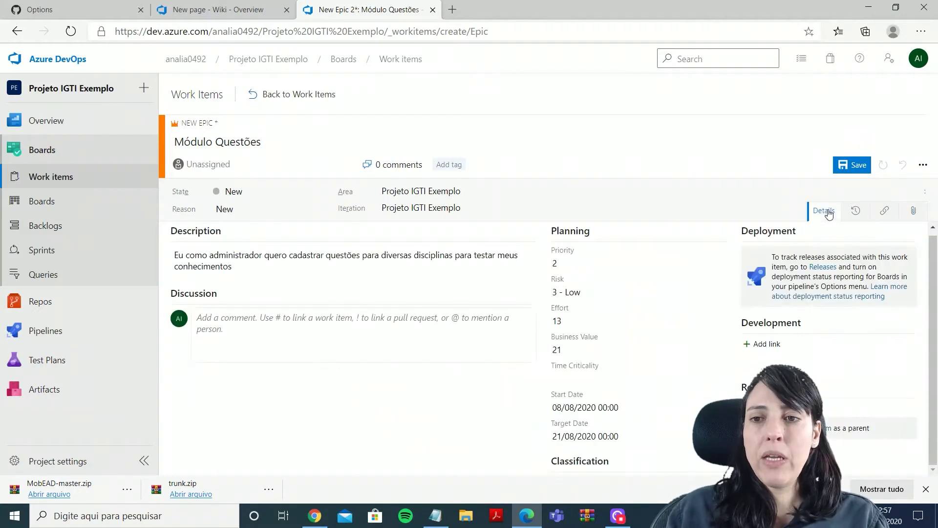
pyautogui.click(851, 166)
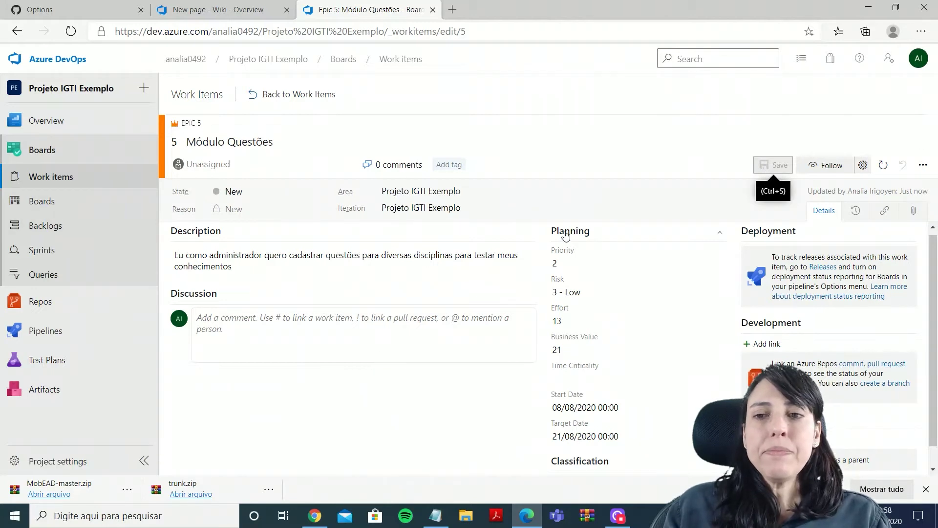
# Step: Start a new work item linked as a child of the epic and choose Feature as its type
pyautogui.scroll(-1, 664, 343)
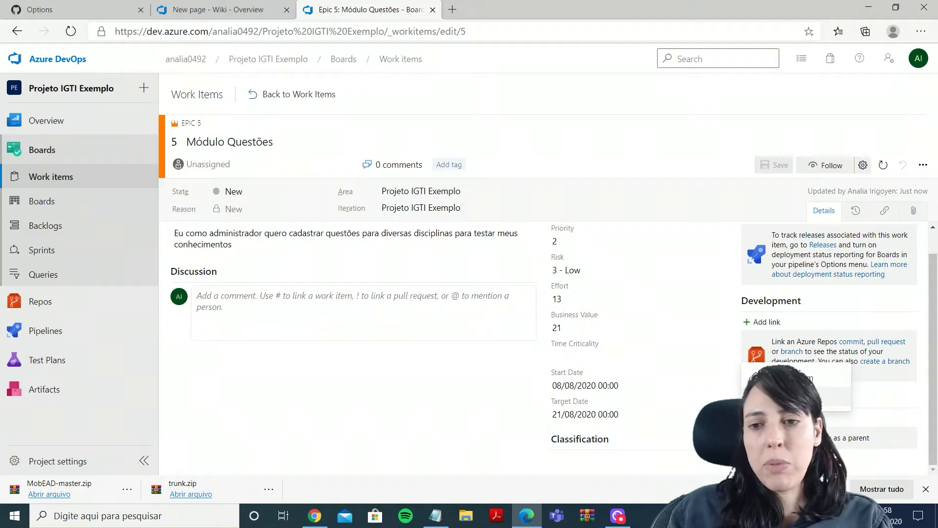
pyautogui.click(734, 416)
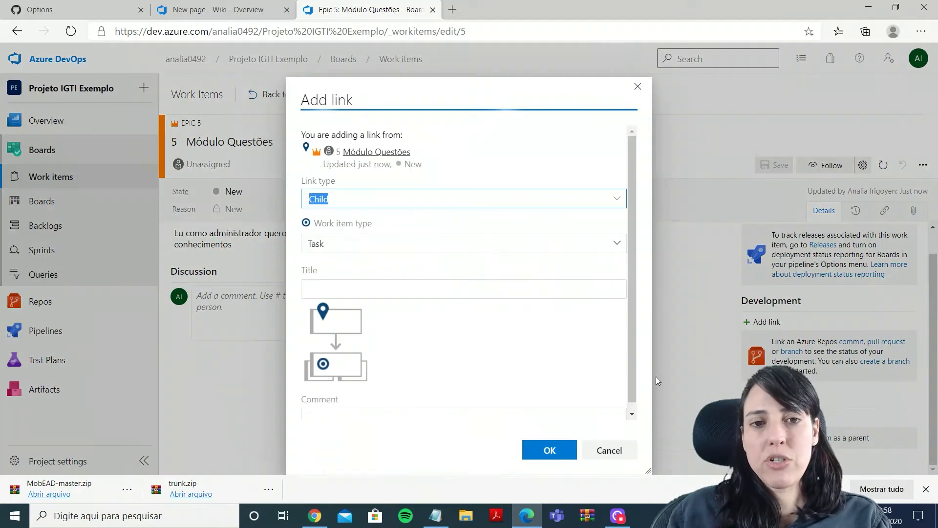
pyautogui.click(617, 243)
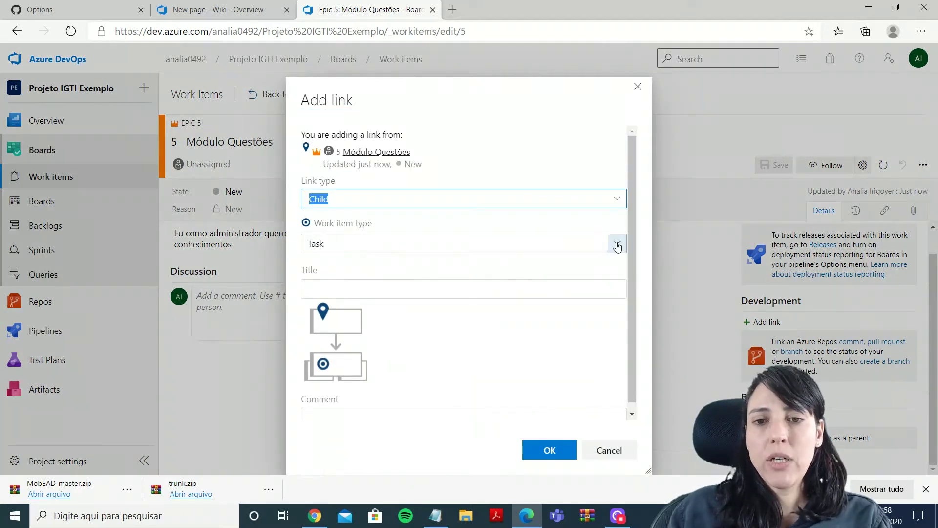
pyautogui.click(364, 303)
# Step: Title the child feature "Inserir Questões PMP" and confirm the link to open the new feature's form
pyautogui.click(353, 290)
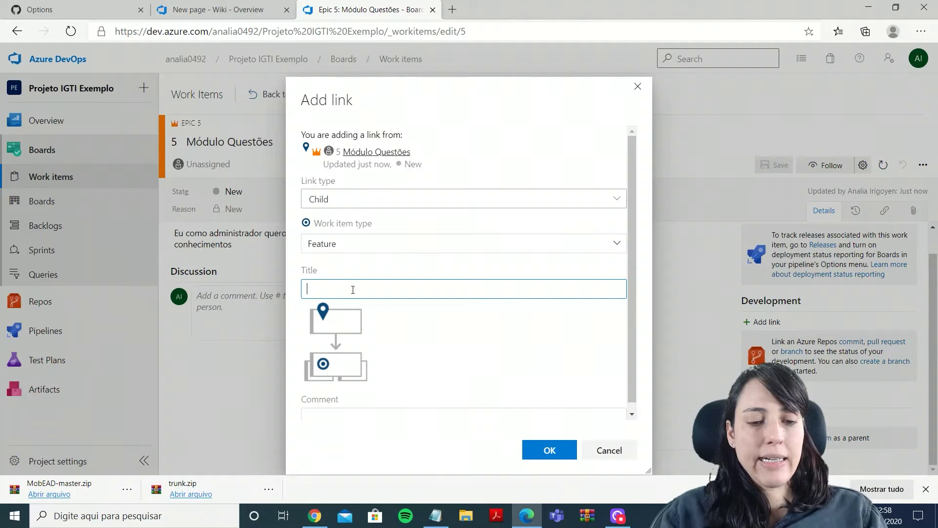
pyautogui.write('Questões PMP')
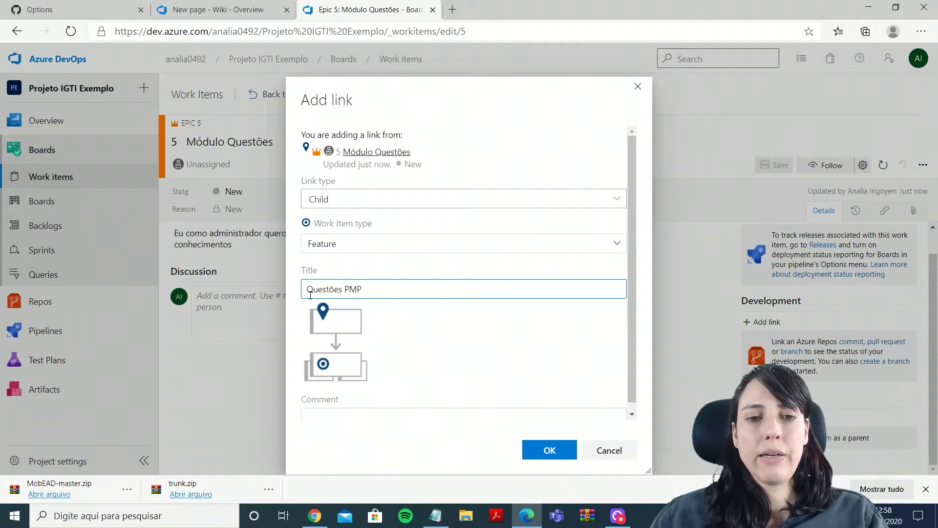
pyautogui.write('Criart')
pyautogui.press('BackSpace')
pyautogui.press('BackSpace')
pyautogui.press('BackSpace')
pyautogui.press('BackSpace')
pyautogui.press('BackSpace')
pyautogui.press('BackSpace')
pyautogui.press('BackSpace')
pyautogui.write('Inserir')
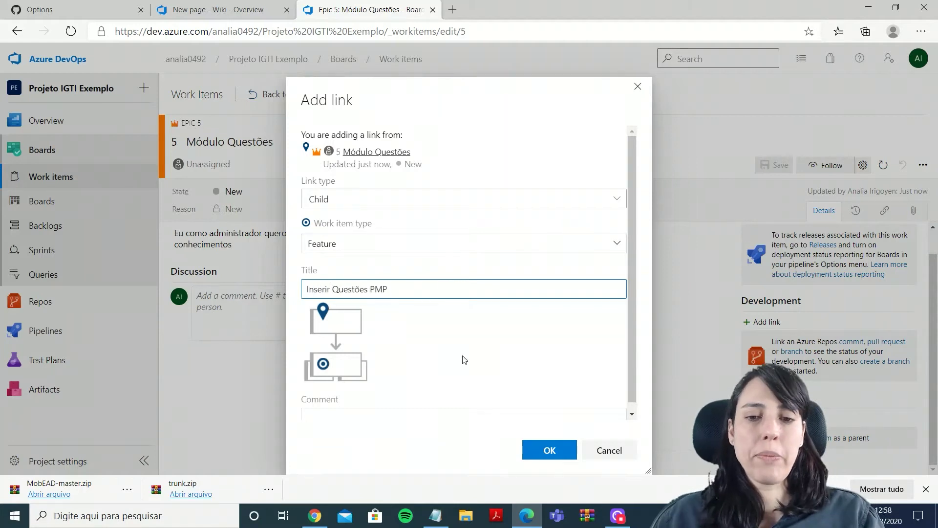
pyautogui.click(549, 450)
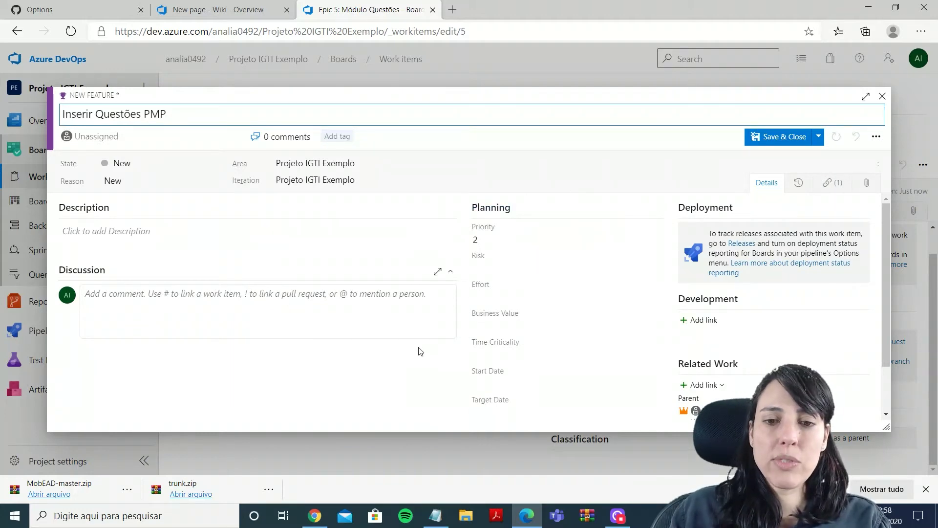
# Step: Set the risk of the feature "Inserir Questões PMP" to 1 - High, then save and close it
pyautogui.scroll(-2, 419, 351)
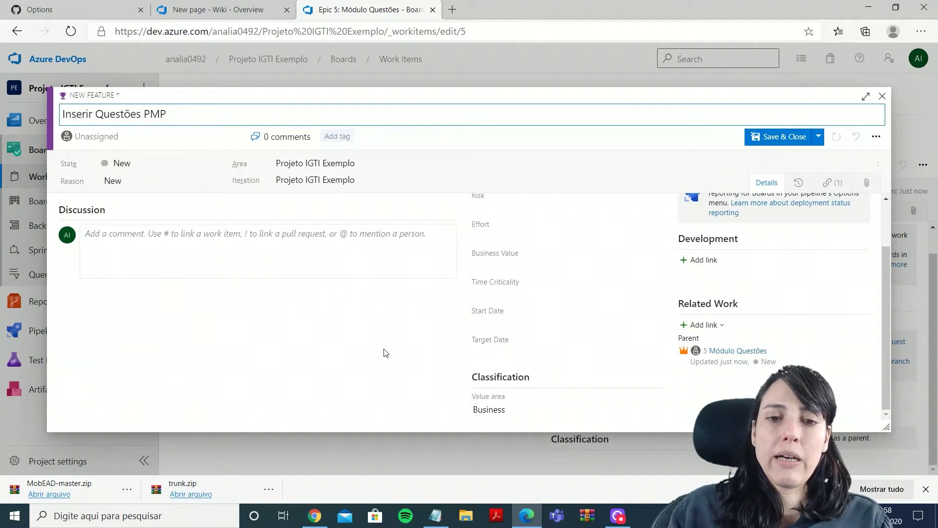
pyautogui.scroll(2, 386, 353)
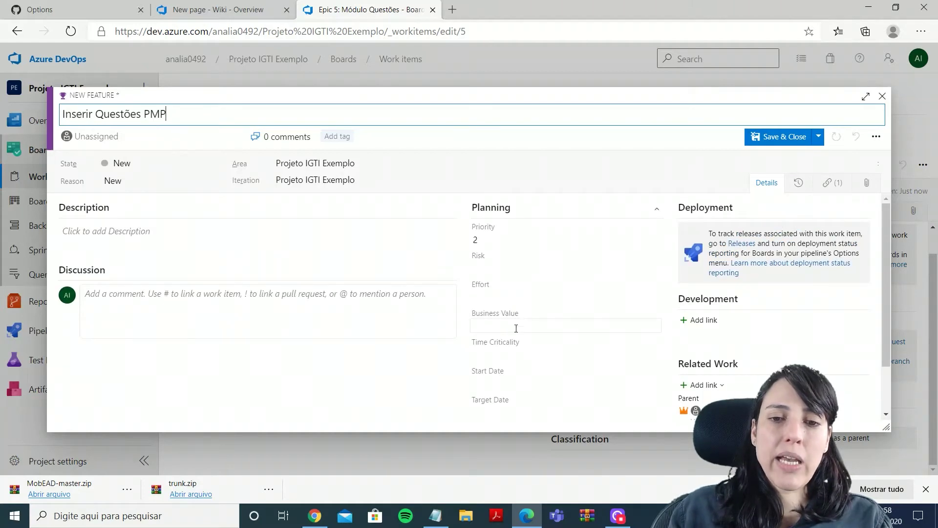
pyautogui.click(655, 269)
pyautogui.click(489, 282)
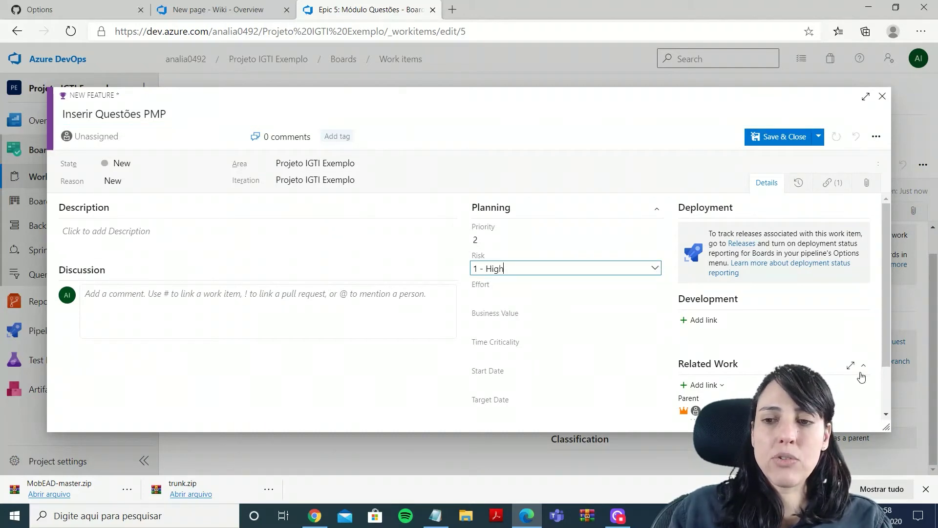
pyautogui.moveTo(884, 347); pyautogui.dragTo(884, 393)
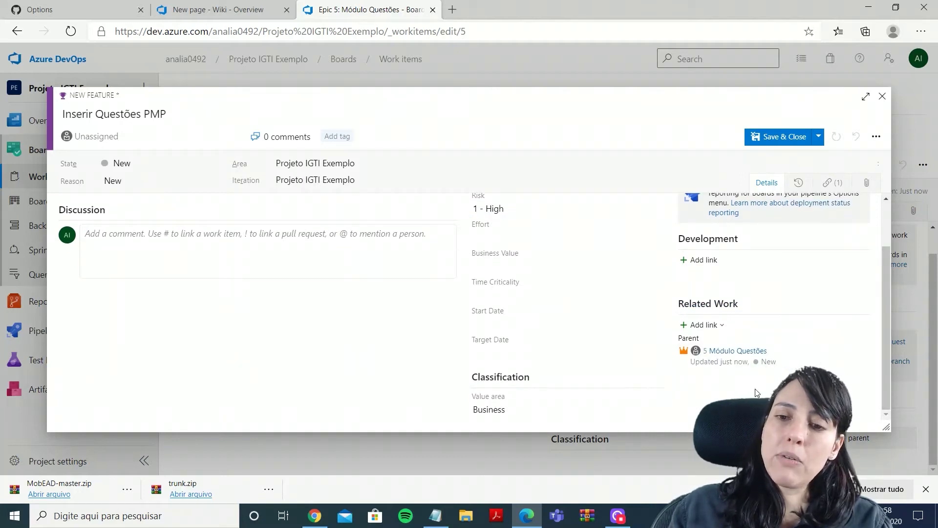
pyautogui.click(779, 136)
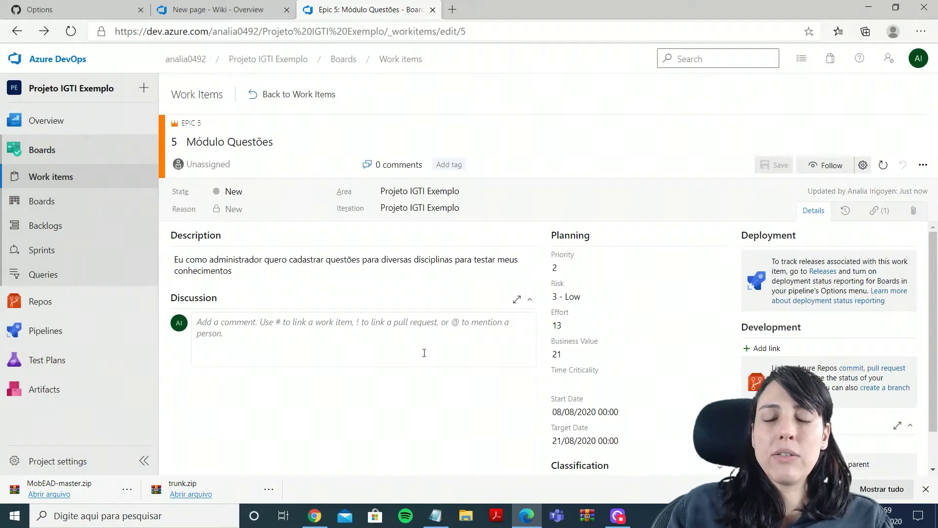
# Step: Start another new Feature linked as a child of the epic and look through the available link types, keeping Child
pyautogui.scroll(-1, 424, 353)
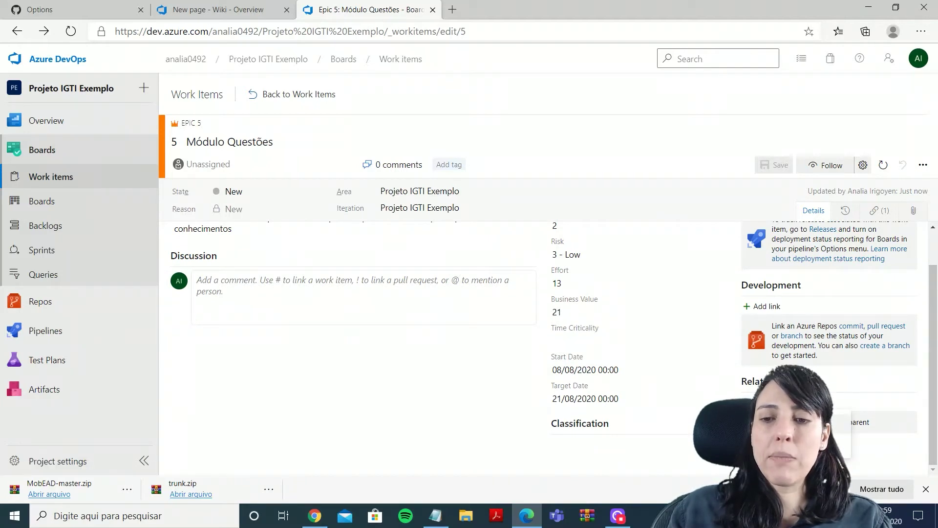
pyautogui.click(806, 440)
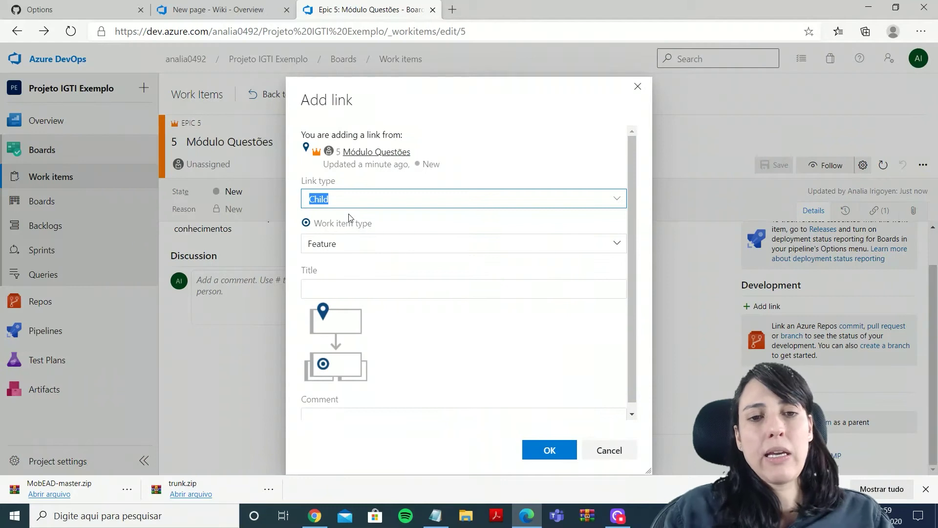
pyautogui.click(353, 282)
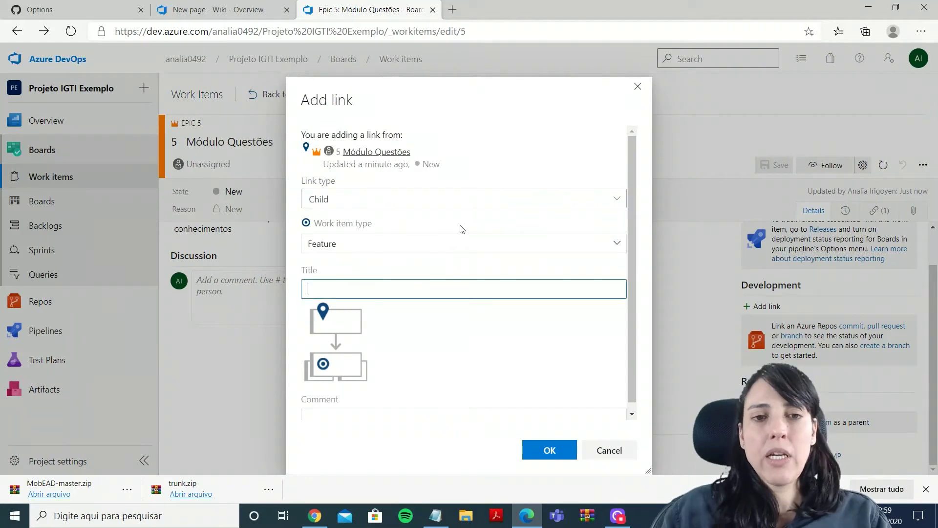
pyautogui.click(618, 202)
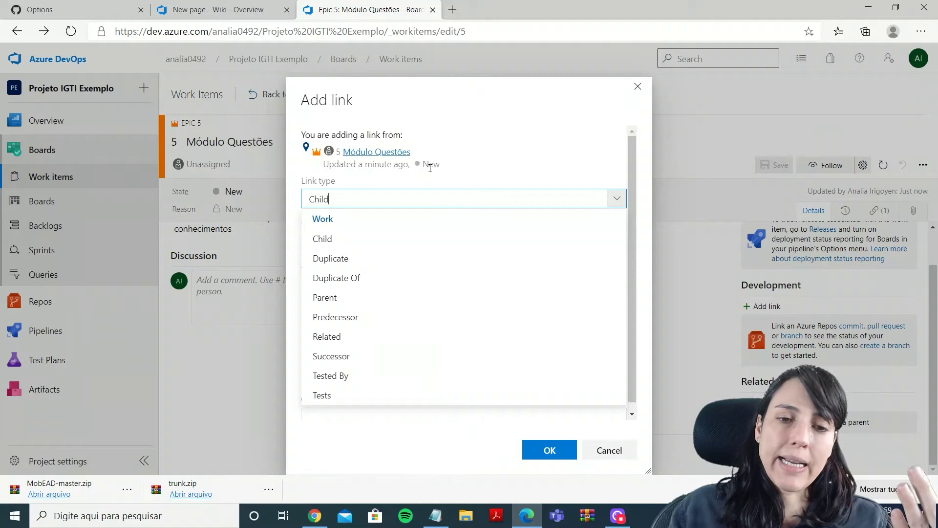
pyautogui.click(617, 198)
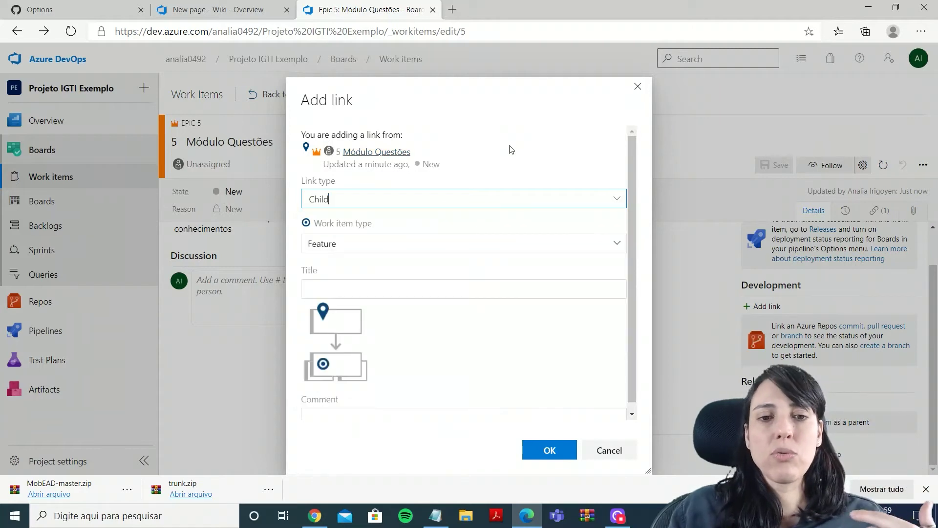
pyautogui.click(617, 198)
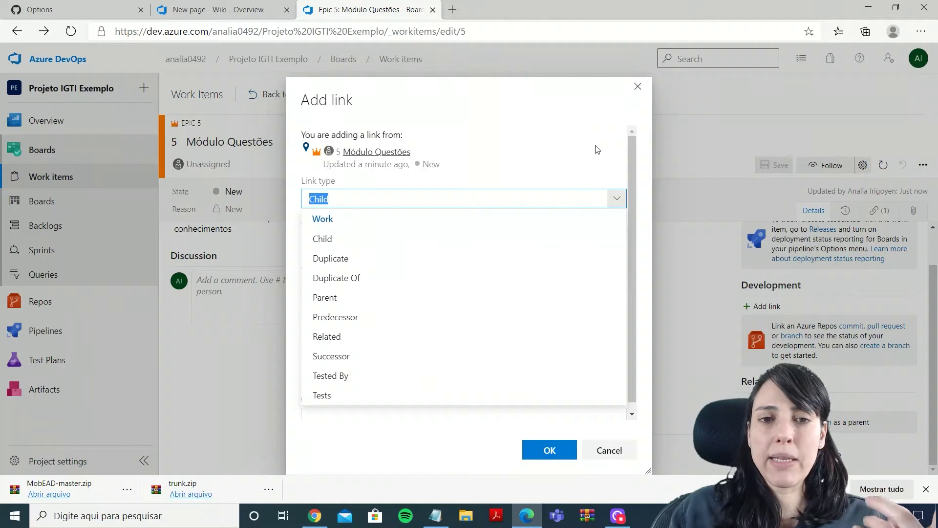
pyautogui.click(405, 198)
pyautogui.click(306, 285)
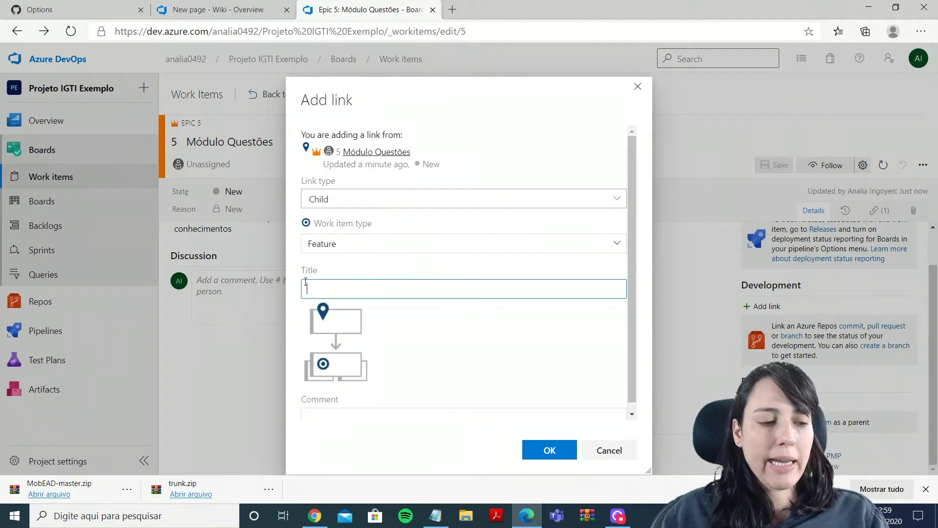
# Step: Title the second child feature "Incluir questão ITIL" and confirm the link to open its form
pyautogui.write('Inc')
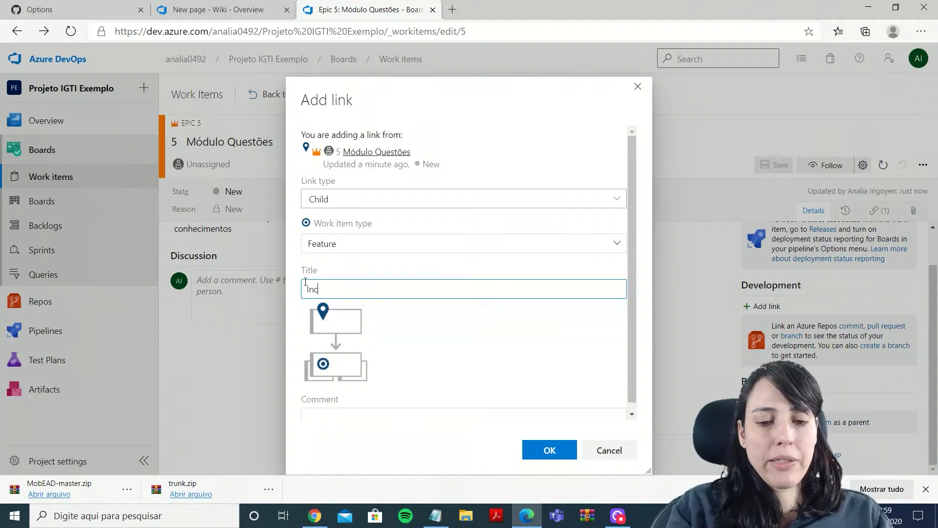
pyautogui.write('luir Questão UTIL')
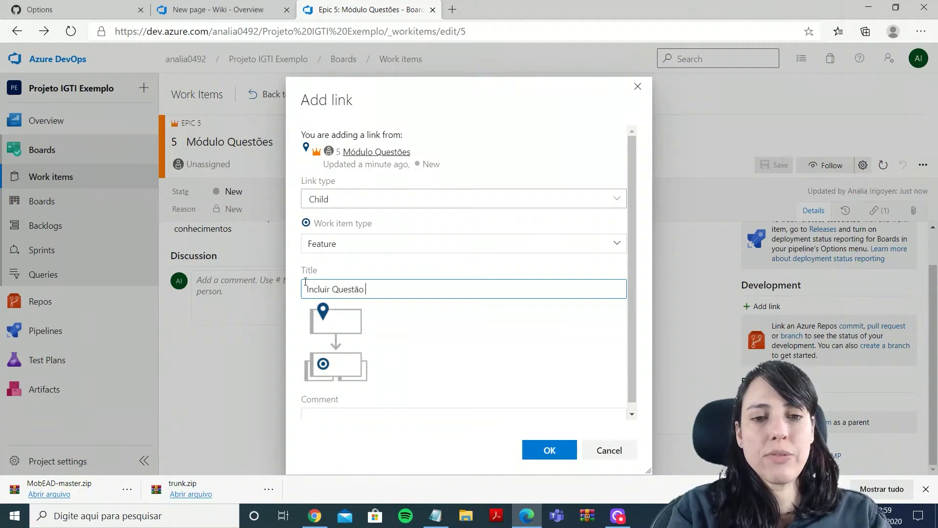
pyautogui.press('BackSpace')
pyautogui.press('BackSpace')
pyautogui.press('BackSpace')
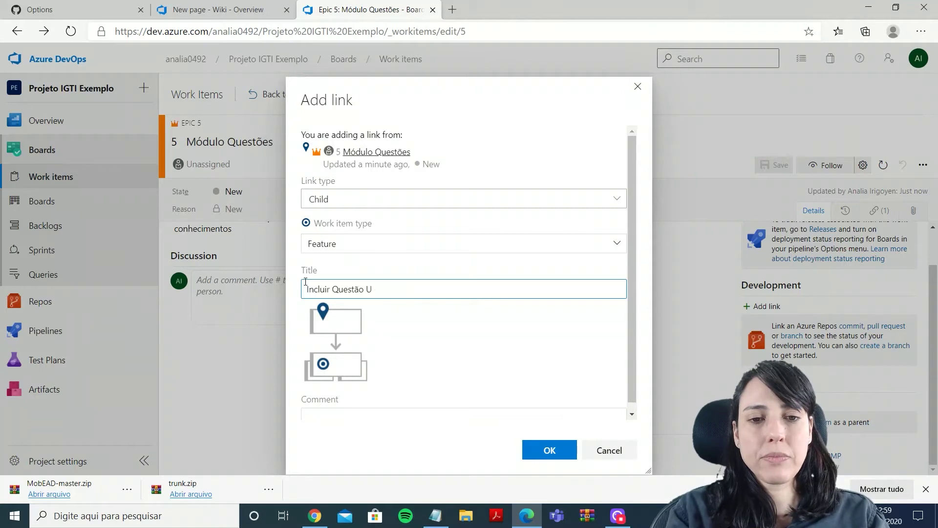
pyautogui.write('ITIL')
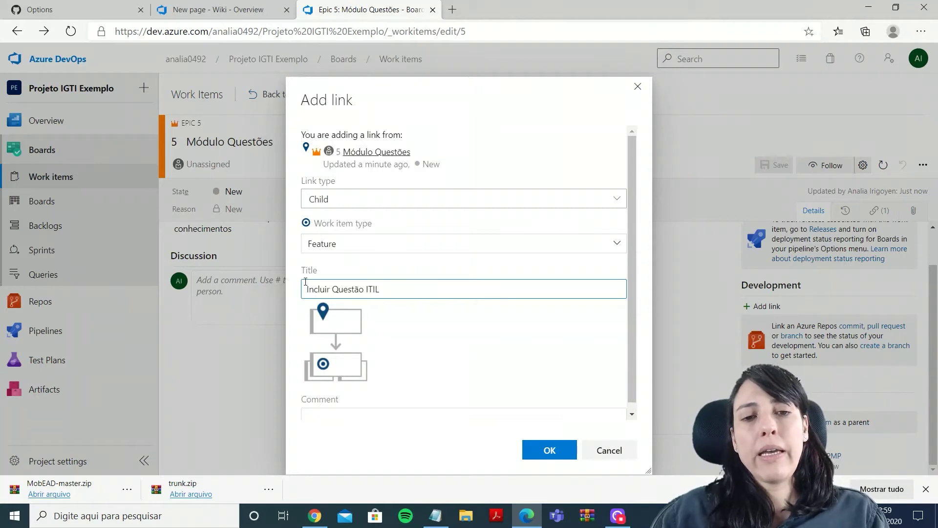
pyautogui.click(339, 289)
pyautogui.press('BackSpace')
pyautogui.write('q')
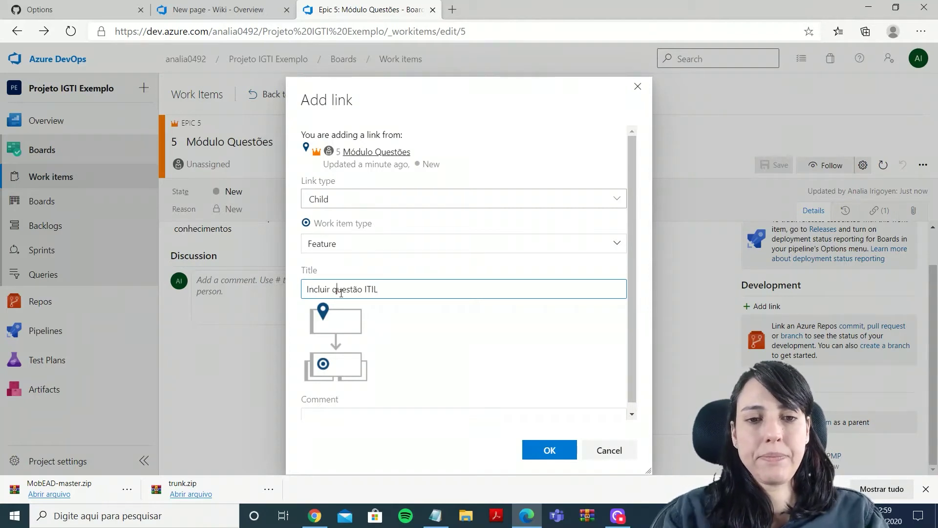
pyautogui.click(550, 449)
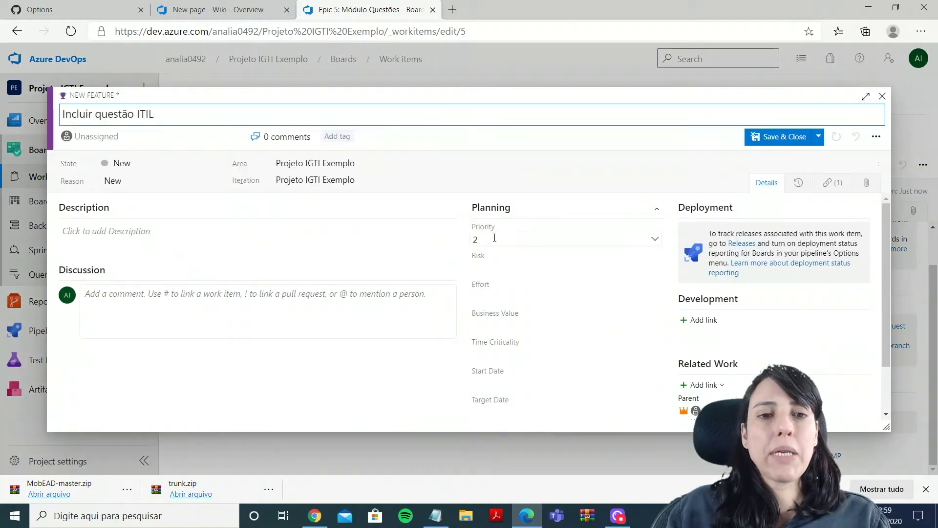
# Step: Save the new feature "Incluir questão ITIL" and return to the epic
pyautogui.click(883, 96)
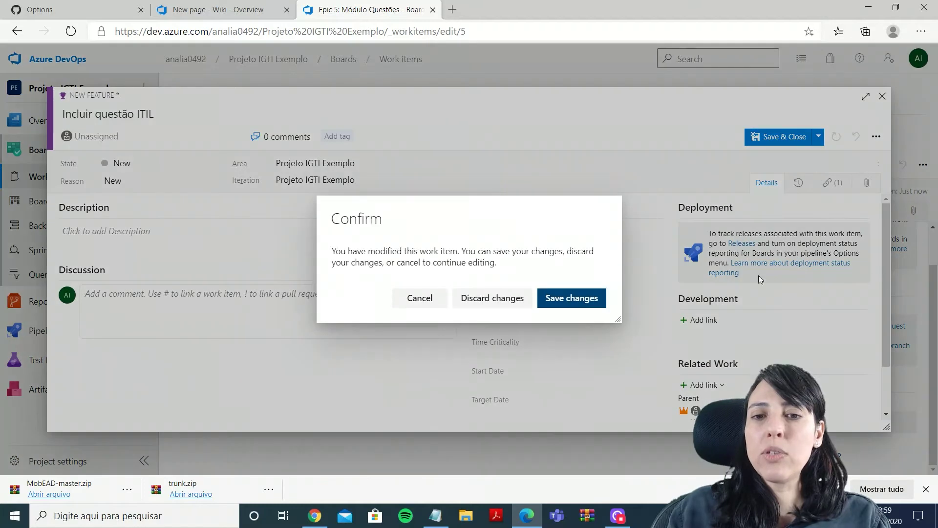
pyautogui.click(420, 302)
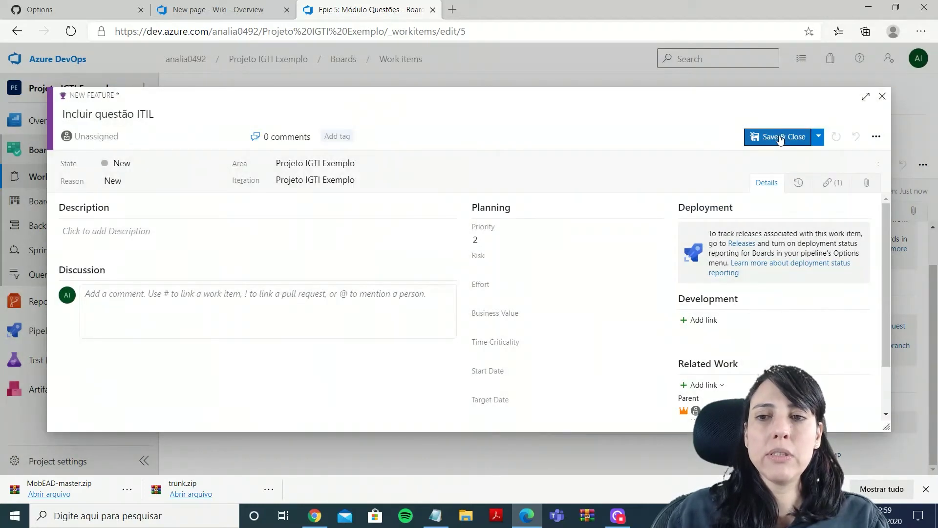
pyautogui.click(781, 138)
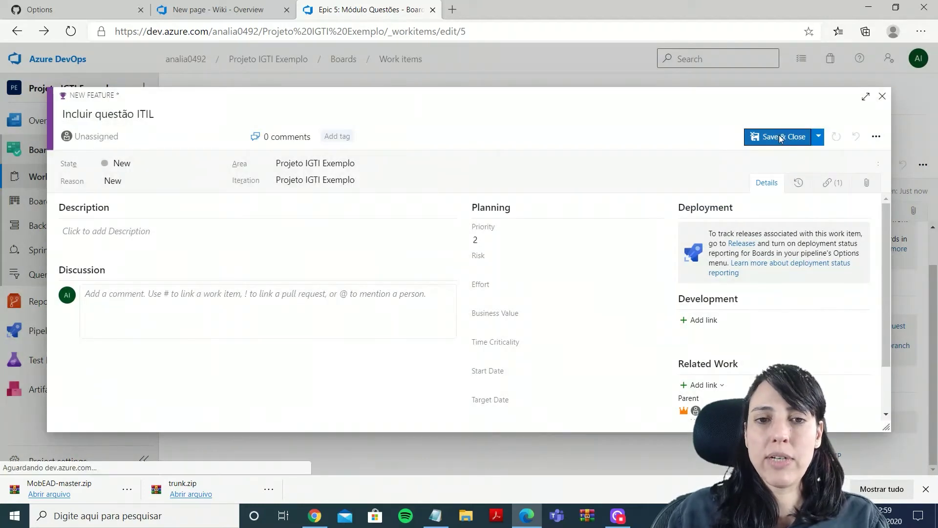
# Step: Inspect the feature "Incluir questão ITIL" and its link-adding options from the epic's related work, then close it
pyautogui.scroll(-1, 737, 337)
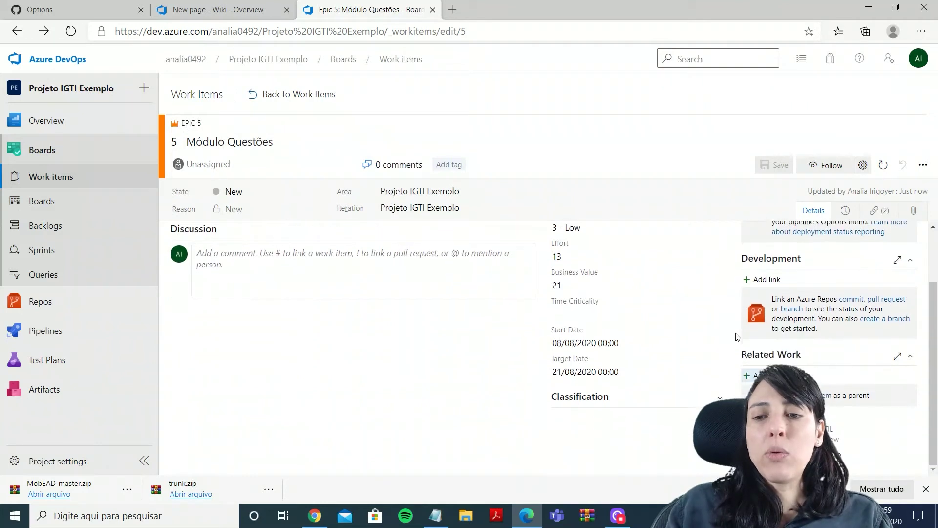
pyautogui.click(829, 429)
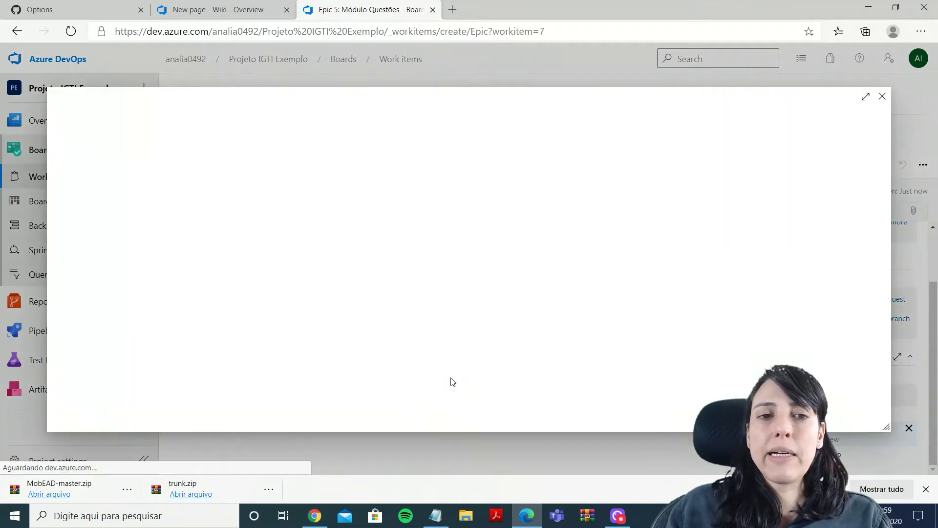
pyautogui.scroll(-2, 759, 336)
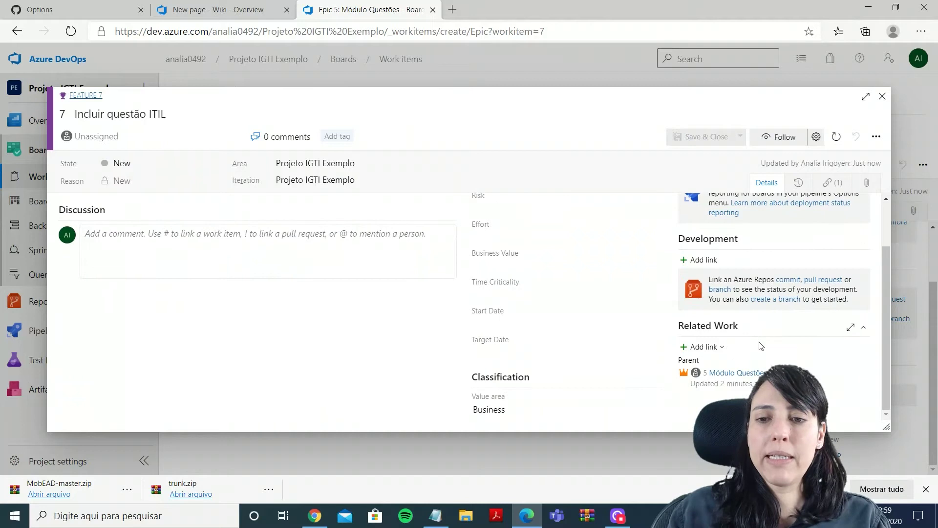
pyautogui.click(722, 348)
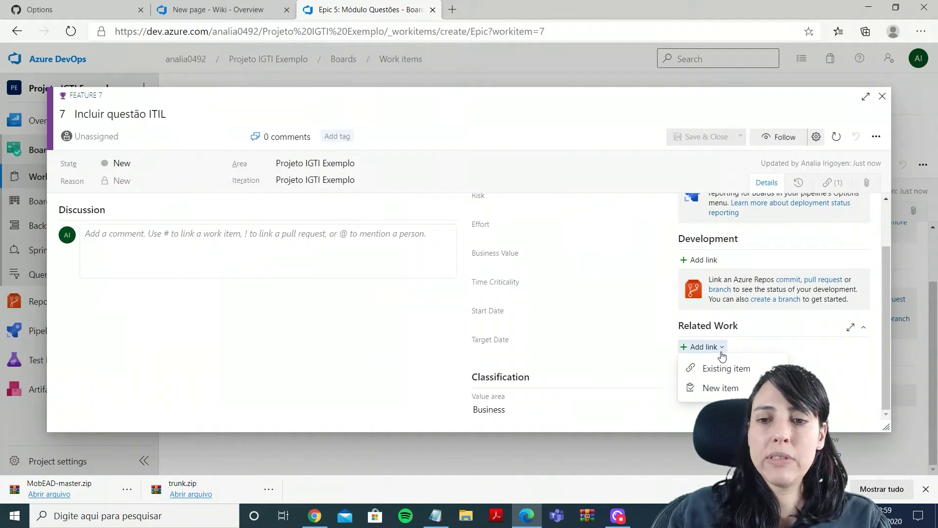
pyautogui.click(883, 97)
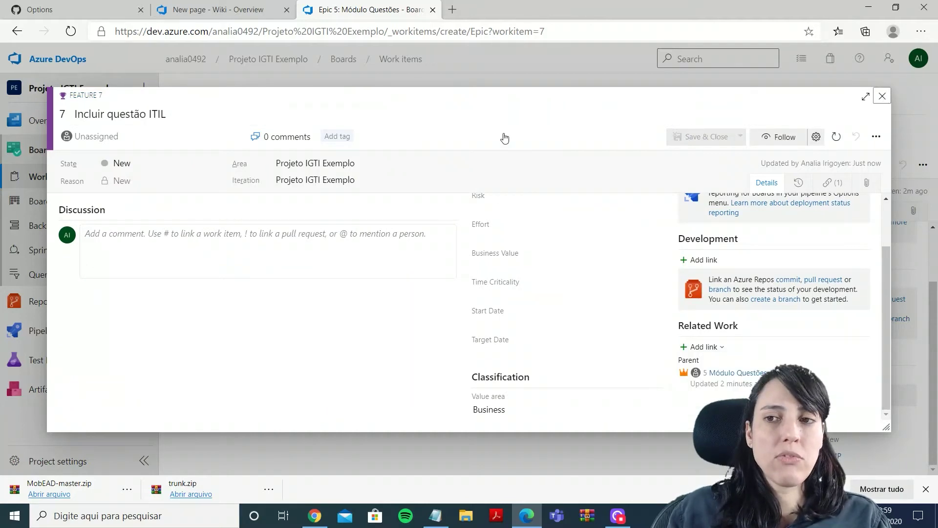
pyautogui.click(883, 97)
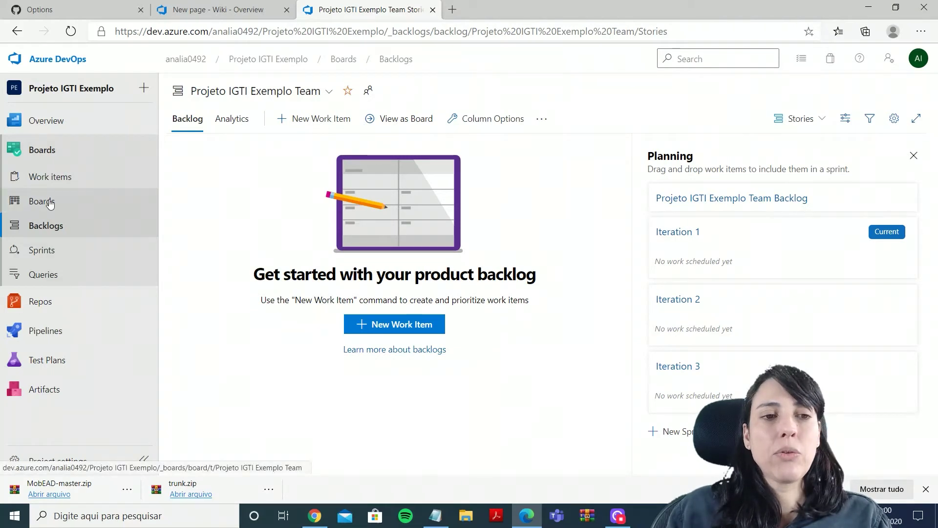
# Step: Open the feature "Inserir Questões PMP" from the project's work items list and start a new work item linked as its child
pyautogui.click(50, 181)
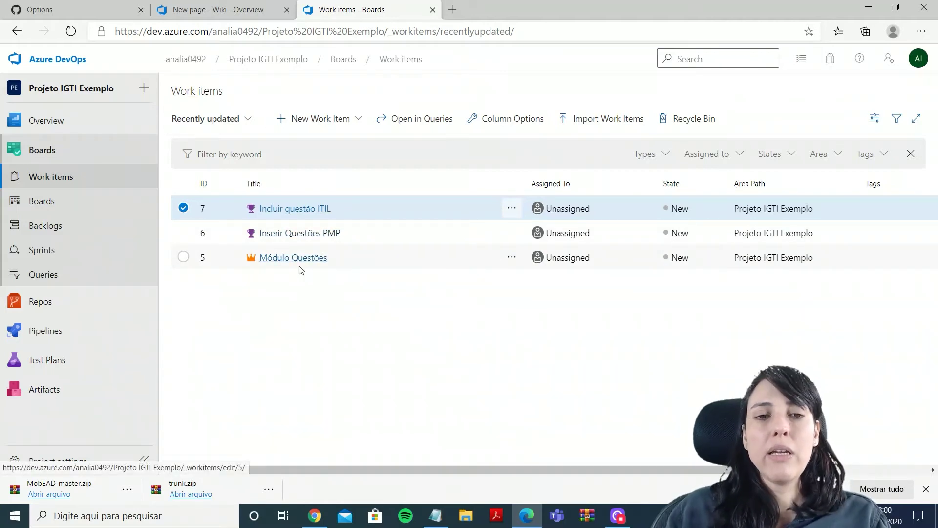
pyautogui.click(279, 237)
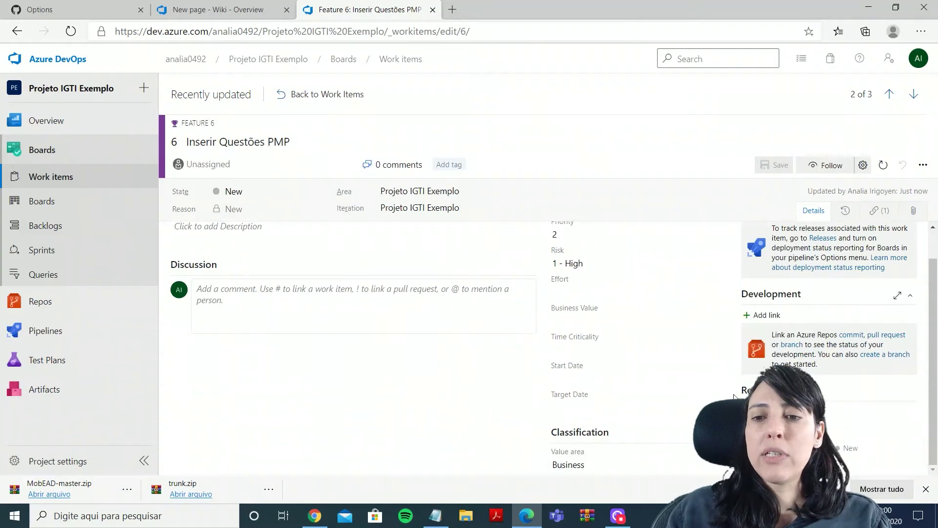
pyautogui.click(764, 315)
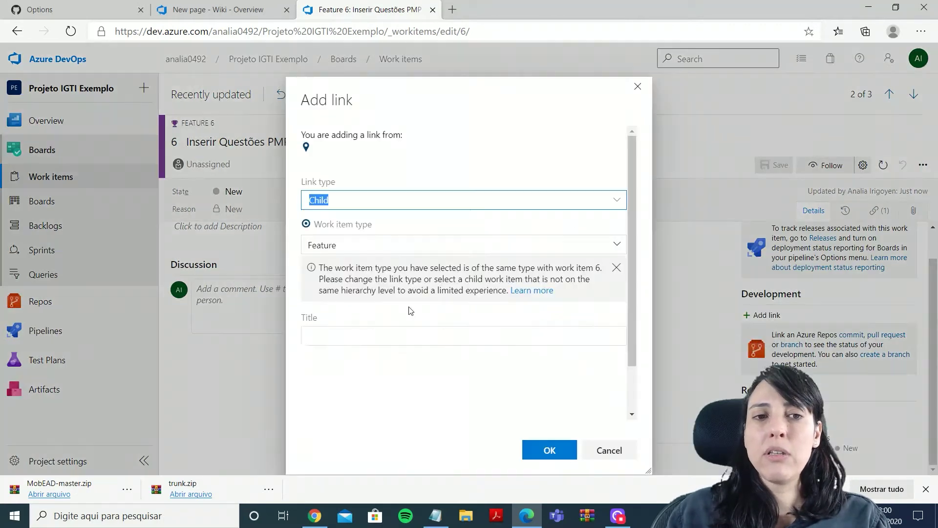
# Step: Title the child work item "Cadastrar Questões em Inglês do PMP", with Feature as its type, and confirm the link to open its form
pyautogui.scroll(-1, 540, 262)
pyautogui.click(337, 282)
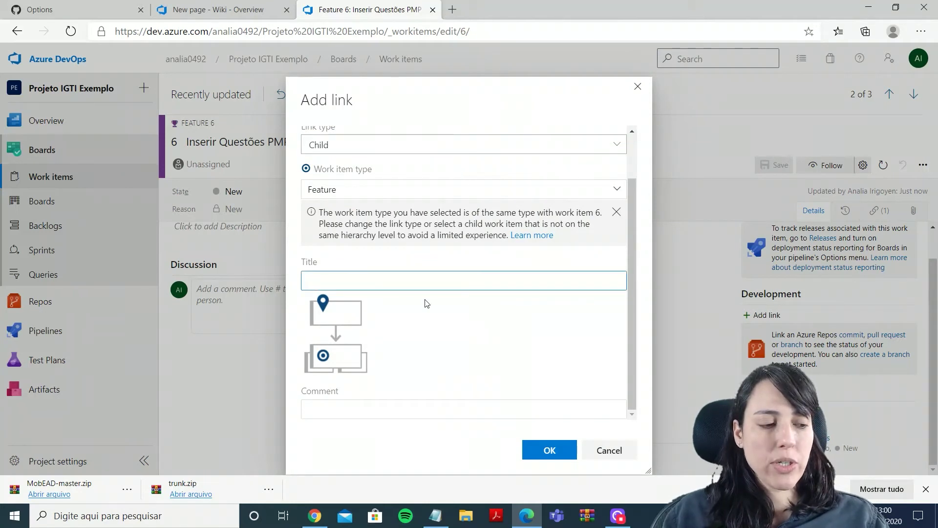
pyautogui.write('Cadastrar Questões em Inglês d')
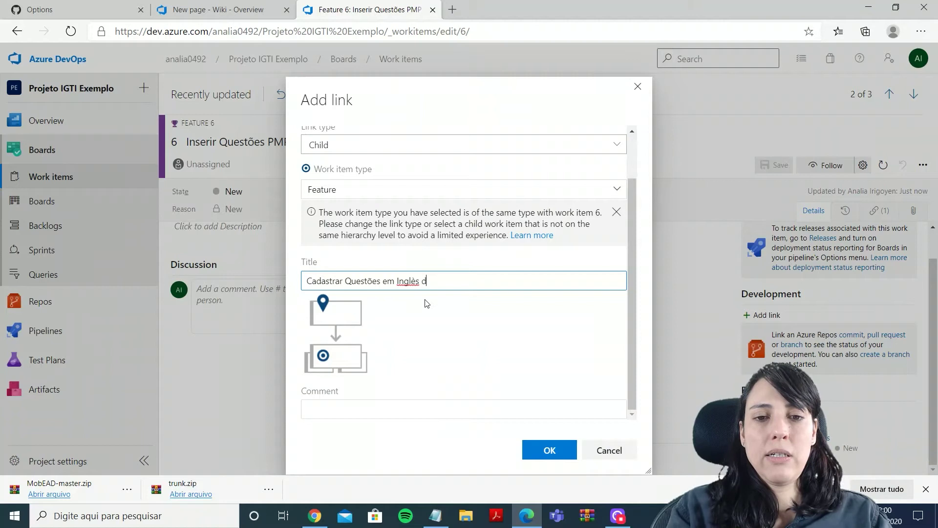
pyautogui.write('o PMPO')
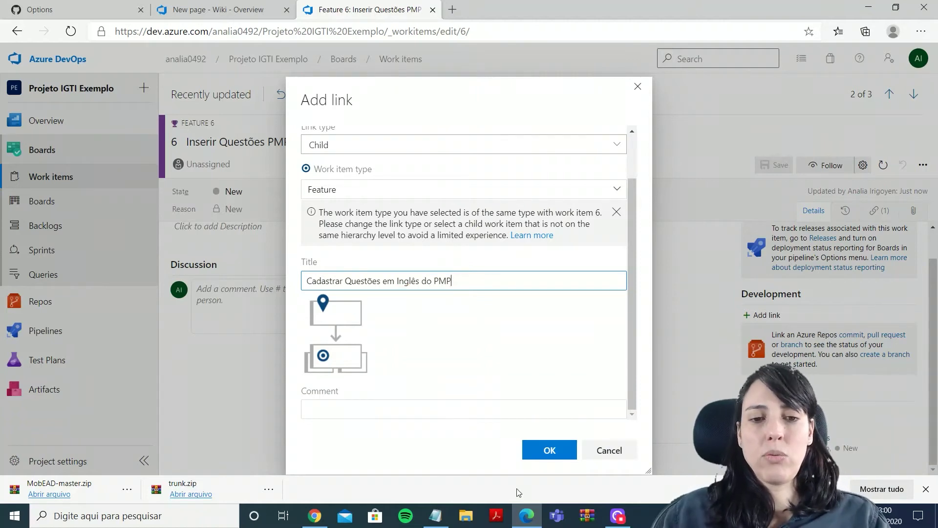
pyautogui.click(550, 450)
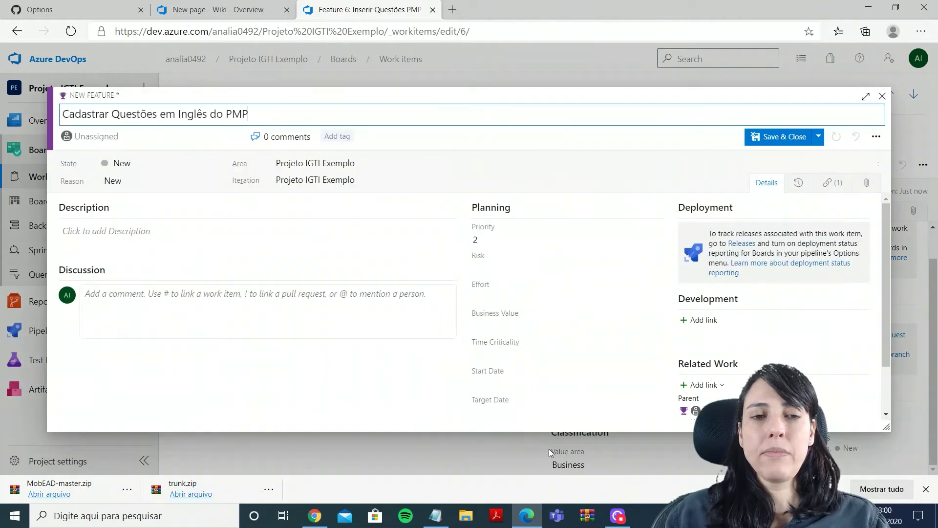
pyautogui.scroll(-2, 517, 317)
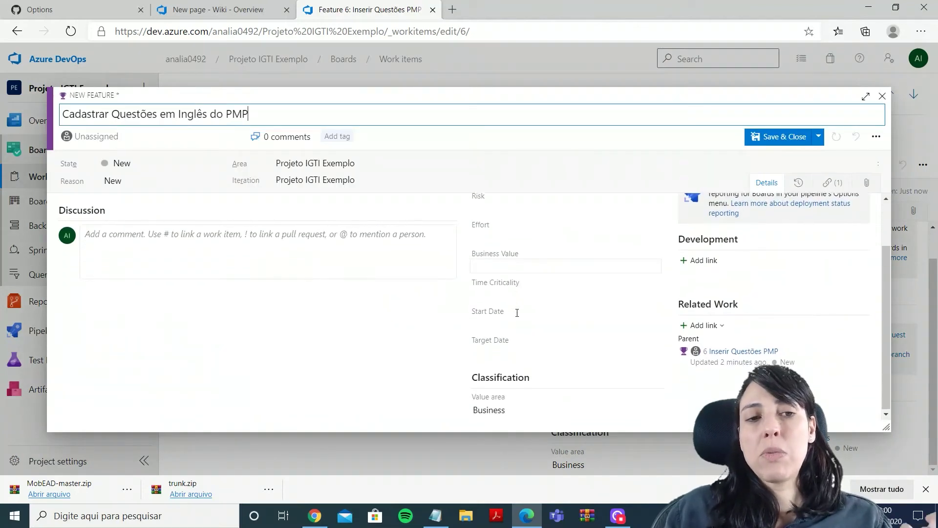
# Step: Describe the new feature as "Eu como administrador quero cadastrar 3 questões de PMP para que outros possam consultar e jogar"
pyautogui.scroll(2, 517, 315)
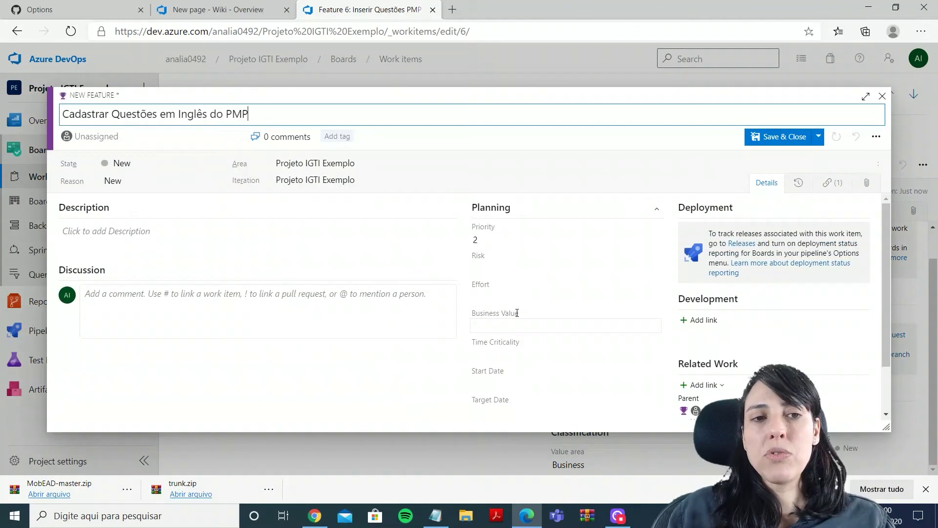
pyautogui.click(109, 238)
pyautogui.write('D')
pyautogui.write('[Eu como')
pyautogui.press('BackSpace')
pyautogui.press('BackSpace')
pyautogui.press('BackSpace')
pyautogui.press('BackSpace')
pyautogui.press('BackSpace')
pyautogui.press('BackSpace')
pyautogui.press('BackSpace')
pyautogui.press('BackSpace')
pyautogui.write('u como administrador quero cadastrar')
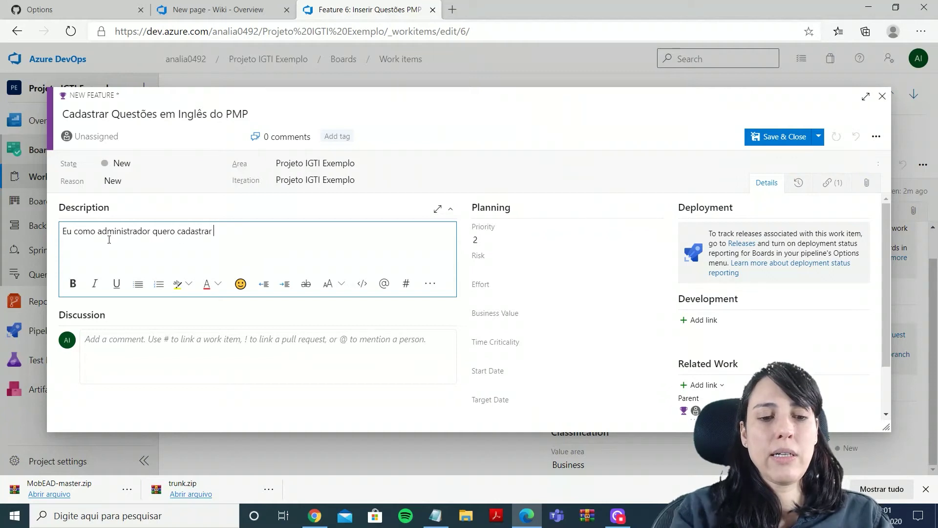
pyautogui.write(' 3 questões ')
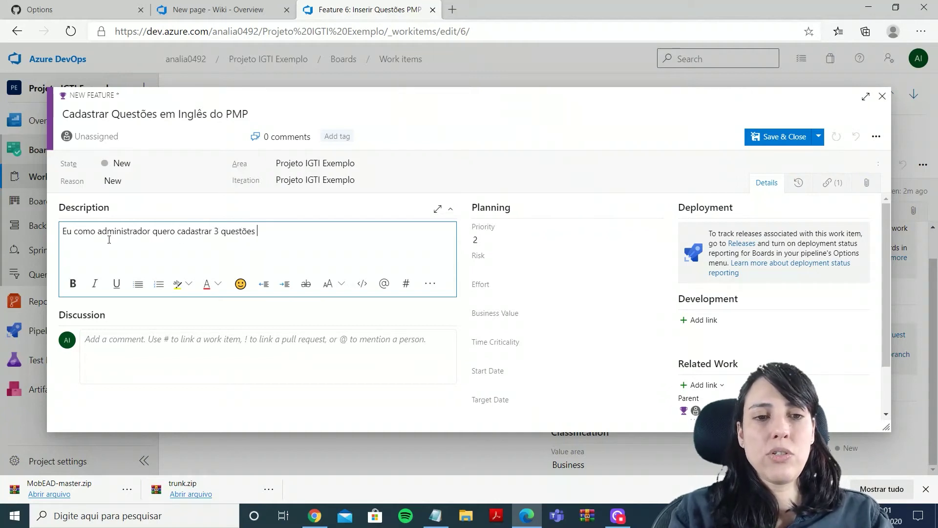
pyautogui.write('de PMP')
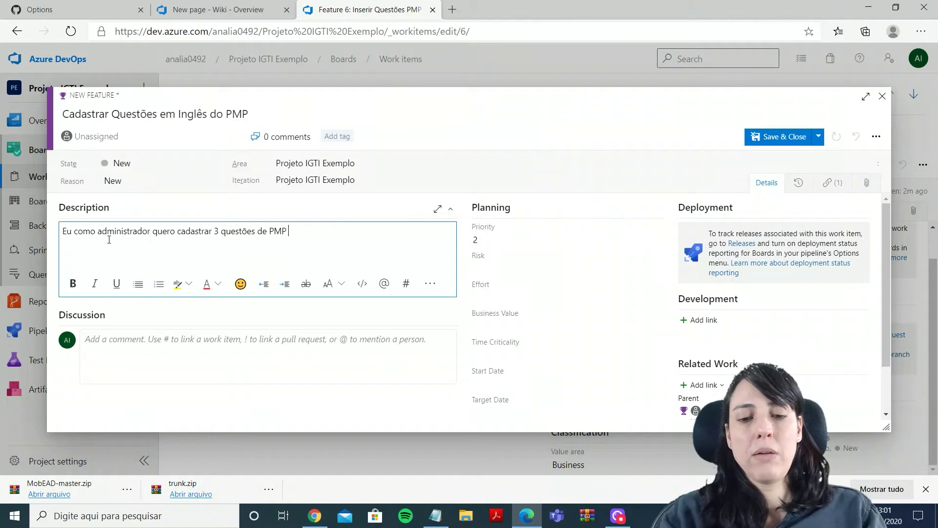
pyautogui.write(' para que ourt')
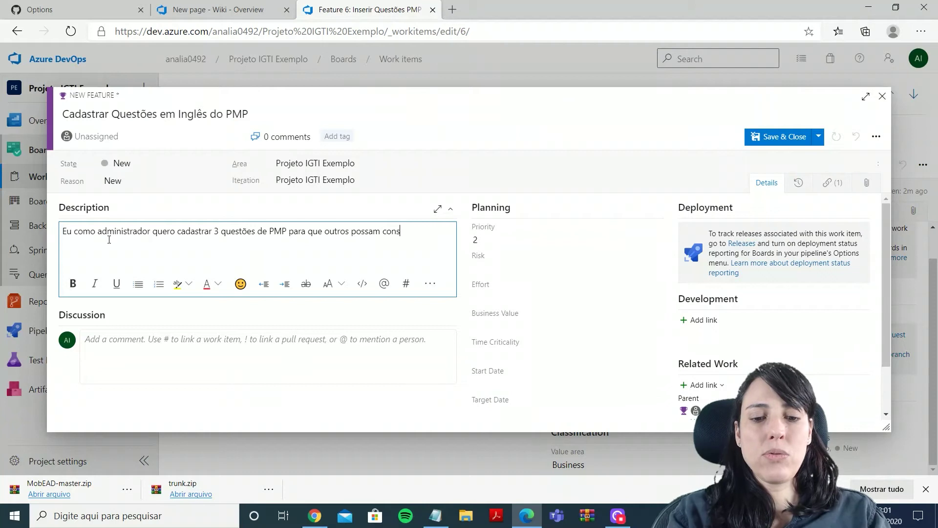
pyautogui.write('r ')
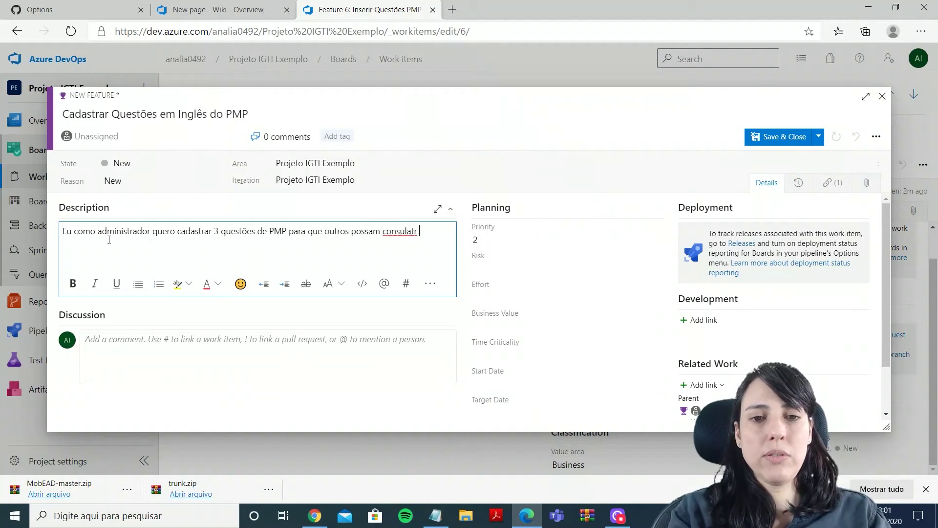
pyautogui.write('e jopgar')
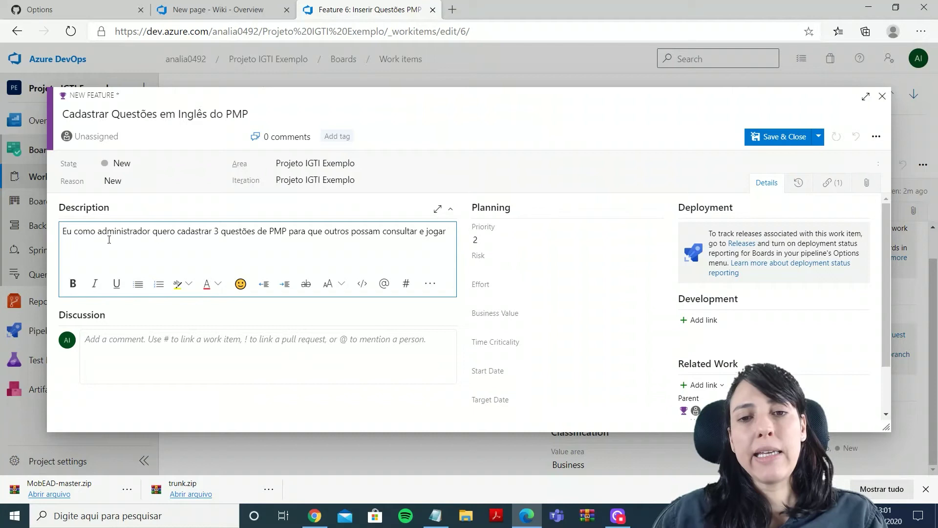
# Step: Save and close the new feature "Cadastrar Questões em Inglês do PMP", leaving its discussion empty
pyautogui.click(163, 356)
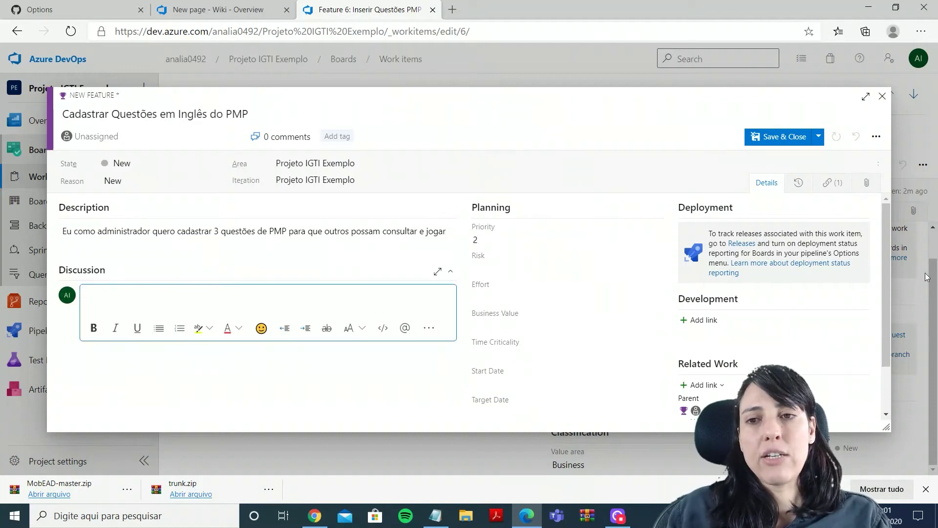
pyautogui.scroll(-1, 736, 272)
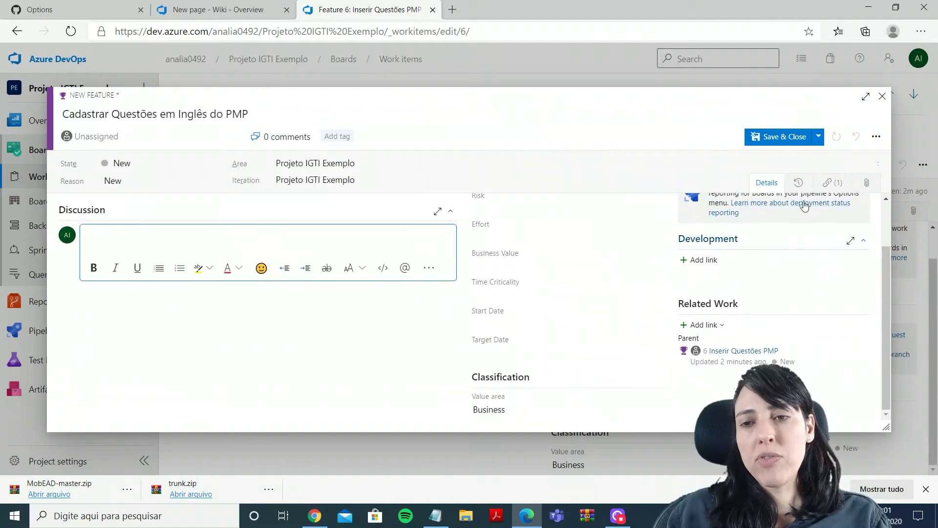
pyautogui.click(765, 142)
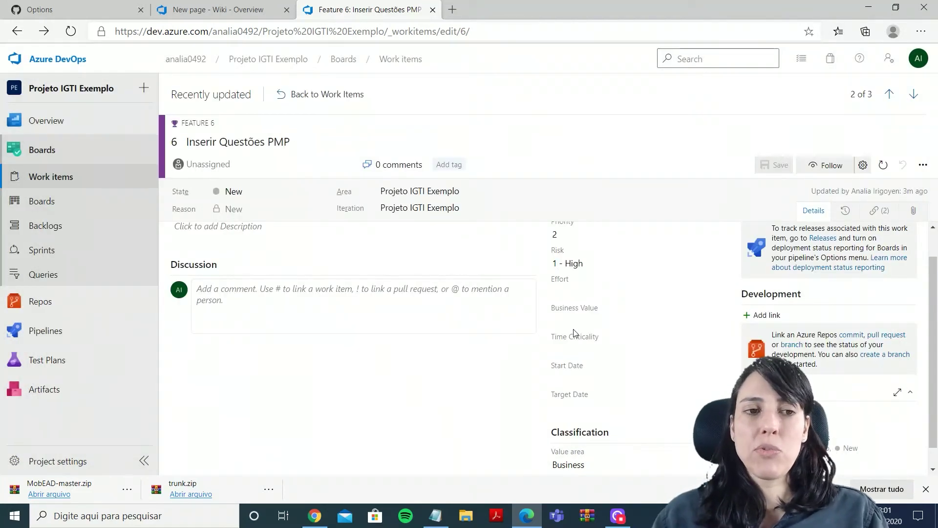
# Step: Check the team's backlog and Stories board, and return to the project's work items list
pyautogui.click(27, 232)
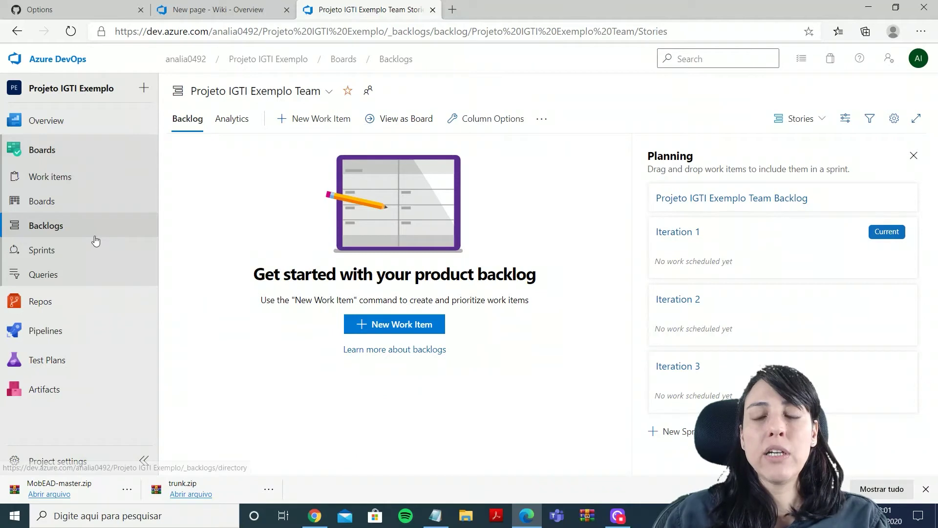
pyautogui.click(49, 203)
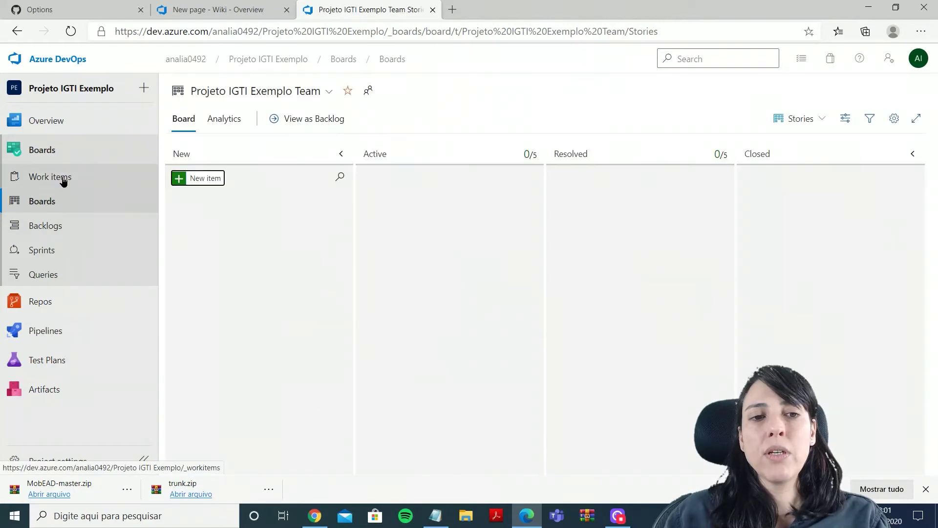
pyautogui.click(64, 179)
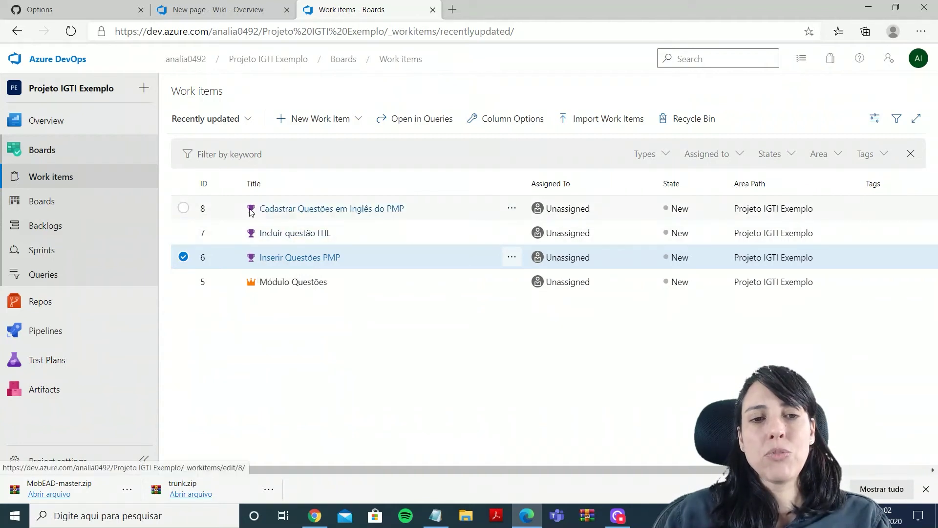
# Step: Open the feature "Cadastrar Questões em Inglês do PMP" from the work items list and change its type to User Story
pyautogui.click(512, 208)
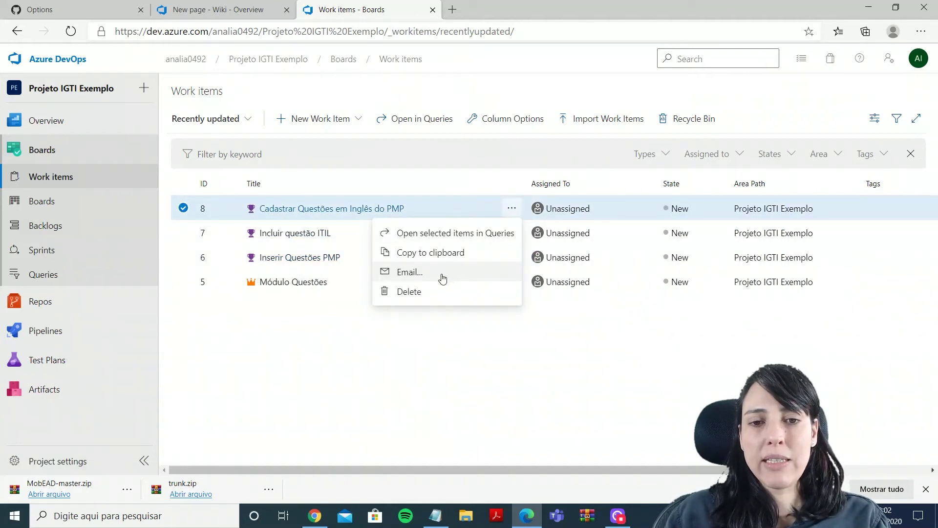
pyautogui.click(425, 209)
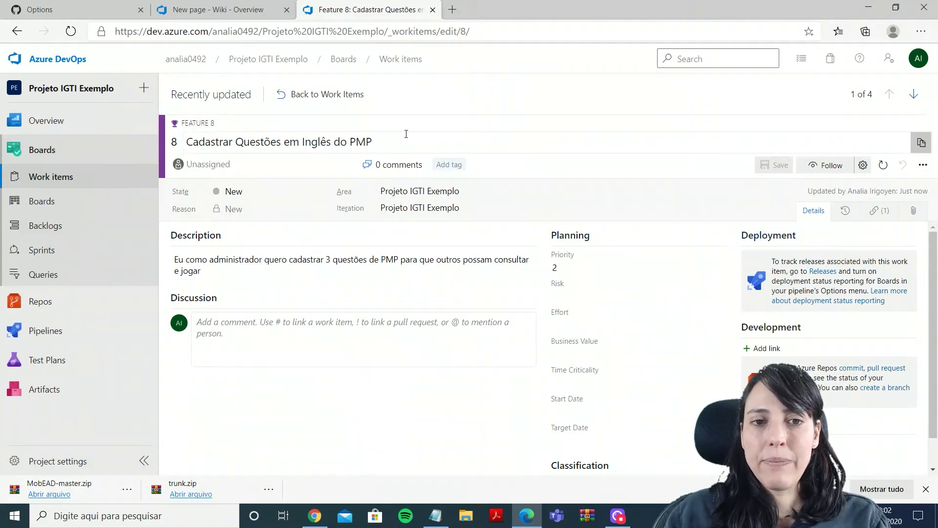
pyautogui.click(923, 164)
pyautogui.press('Escape')
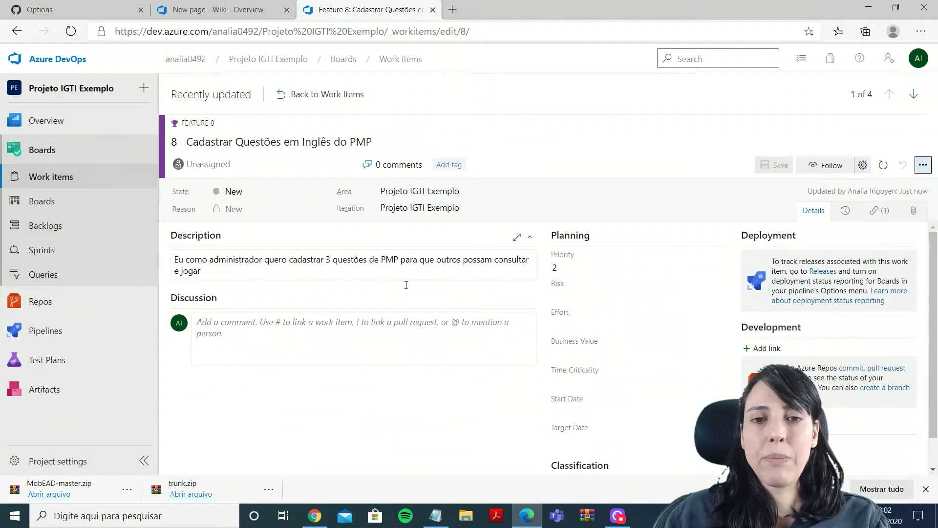
pyautogui.click(628, 219)
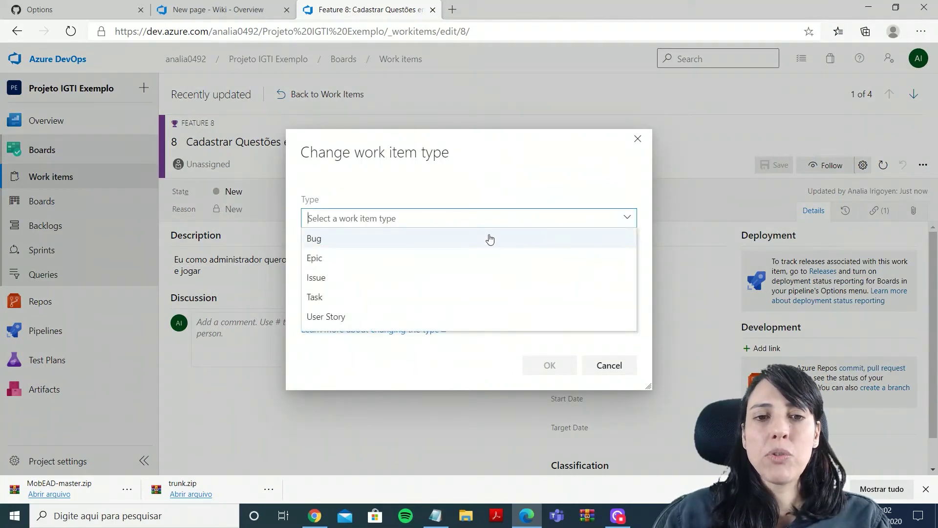
pyautogui.click(326, 317)
pyautogui.click(556, 370)
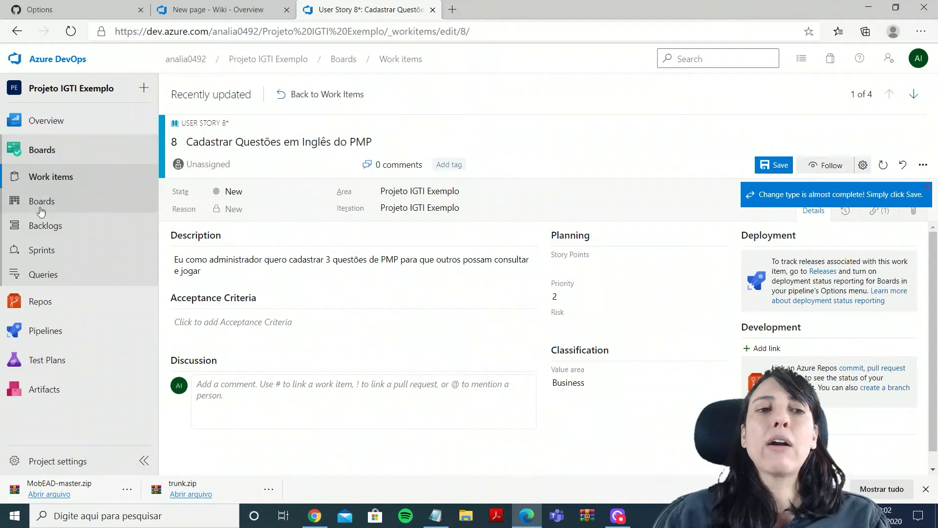
# Step: Go to the team backlog, saving the pending type change, and open the user story "Cadastrar Questões em Inglês do PMP"
pyautogui.click(45, 225)
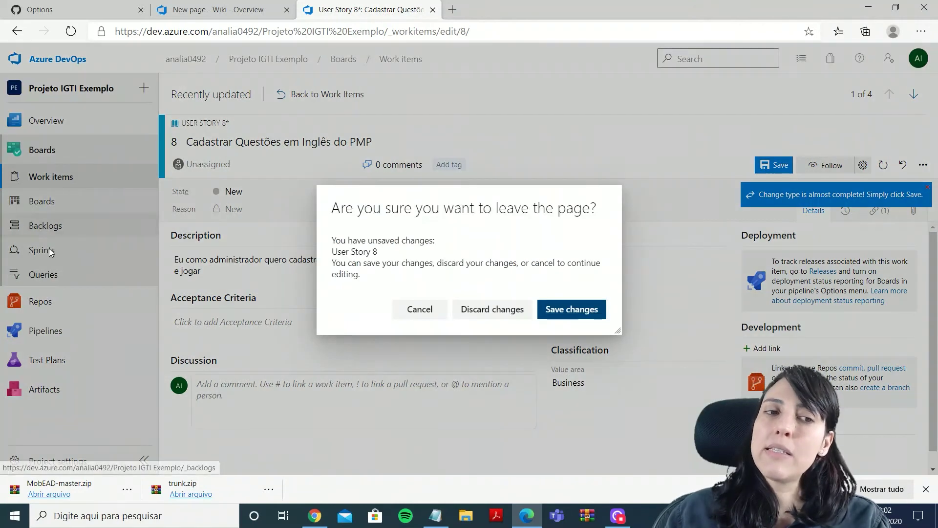
pyautogui.click(555, 316)
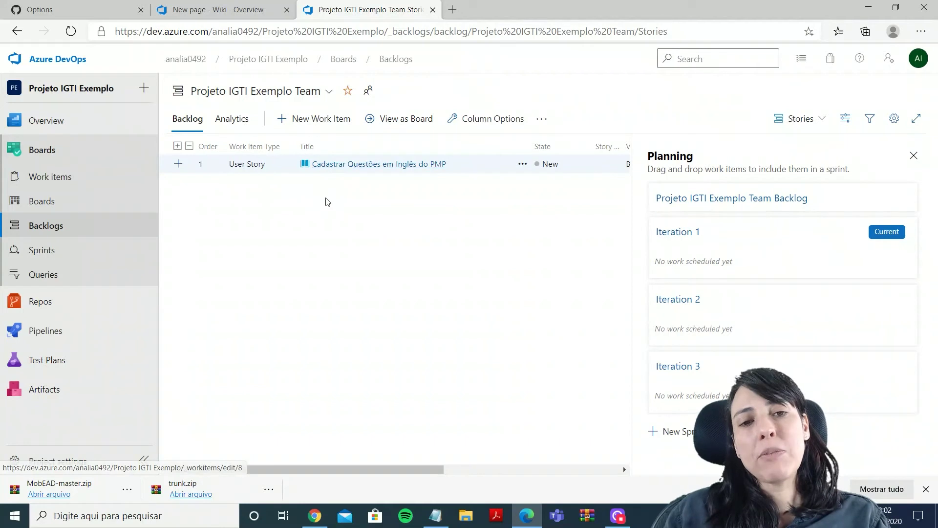
pyautogui.click(360, 166)
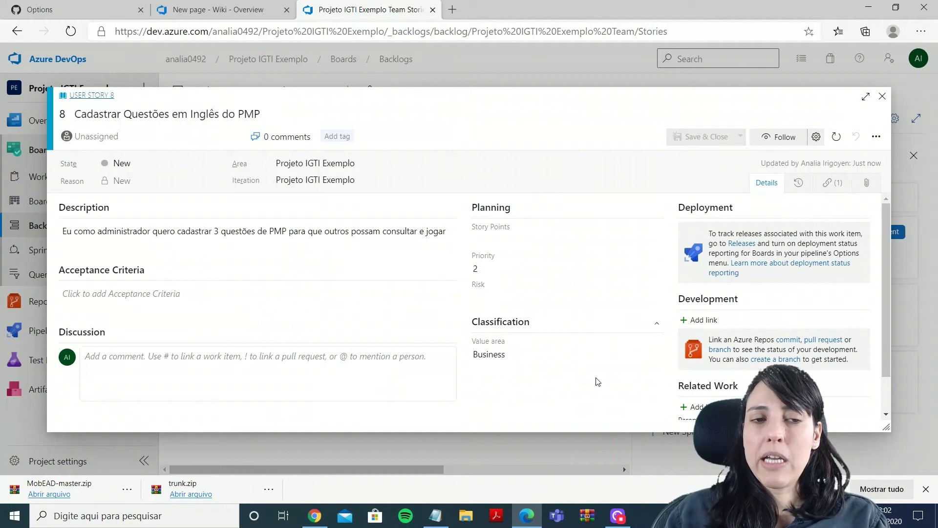
# Step: Link a new child work item of type Task to the user story, titled "Criar o HTML principa"
pyautogui.scroll(-1, 605, 325)
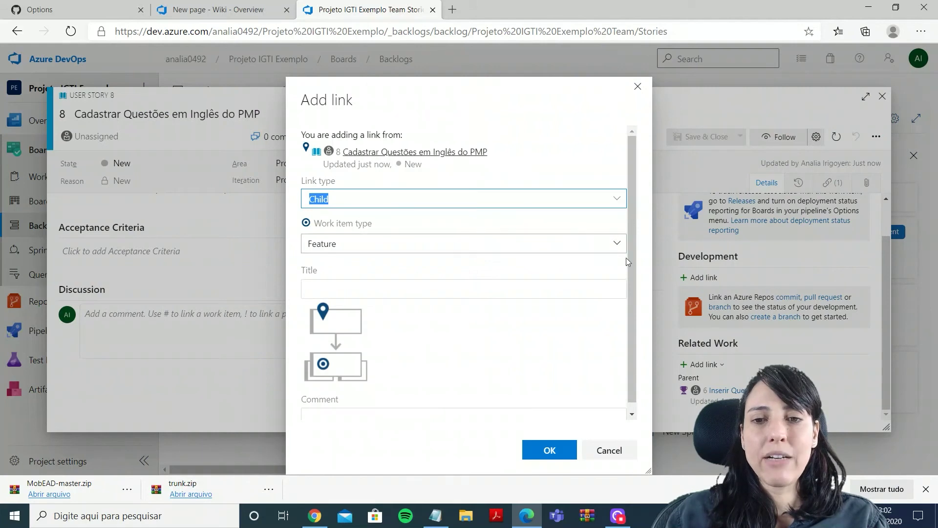
pyautogui.click(616, 243)
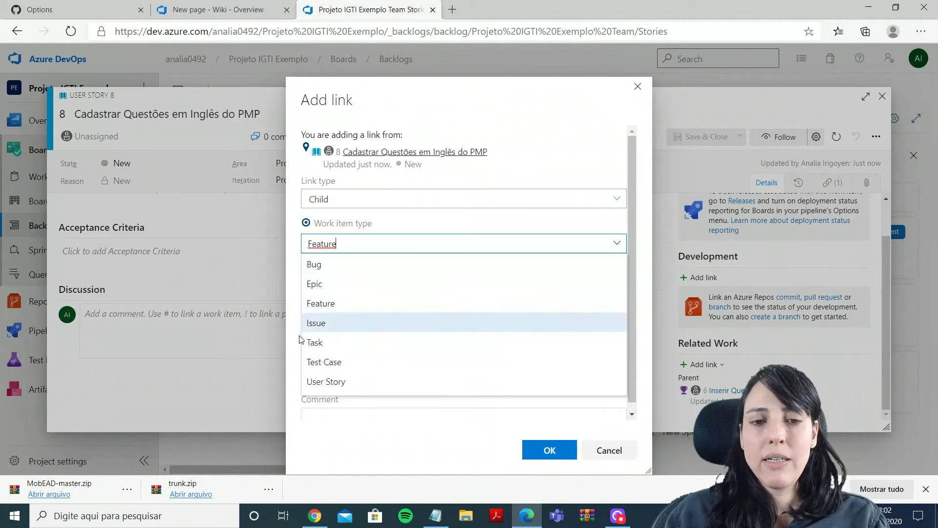
pyautogui.click(343, 343)
pyautogui.click(371, 289)
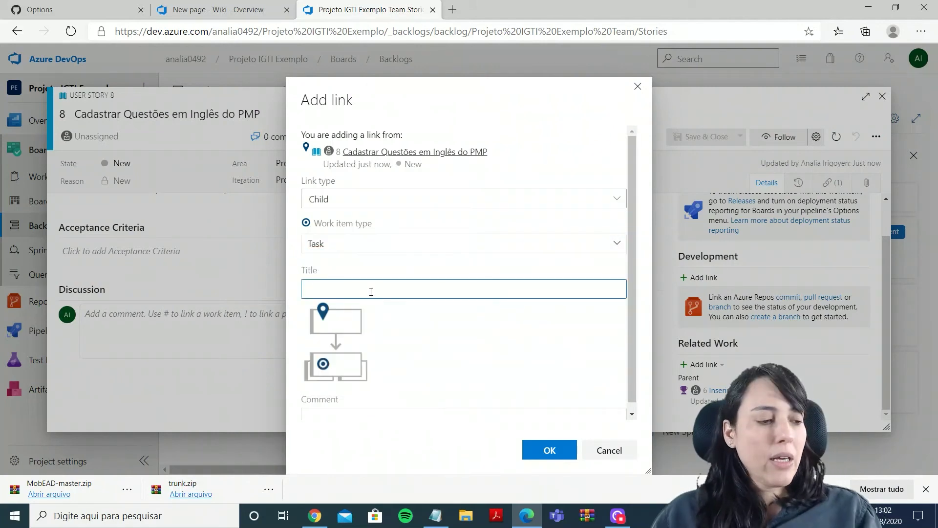
pyautogui.write('Ca')
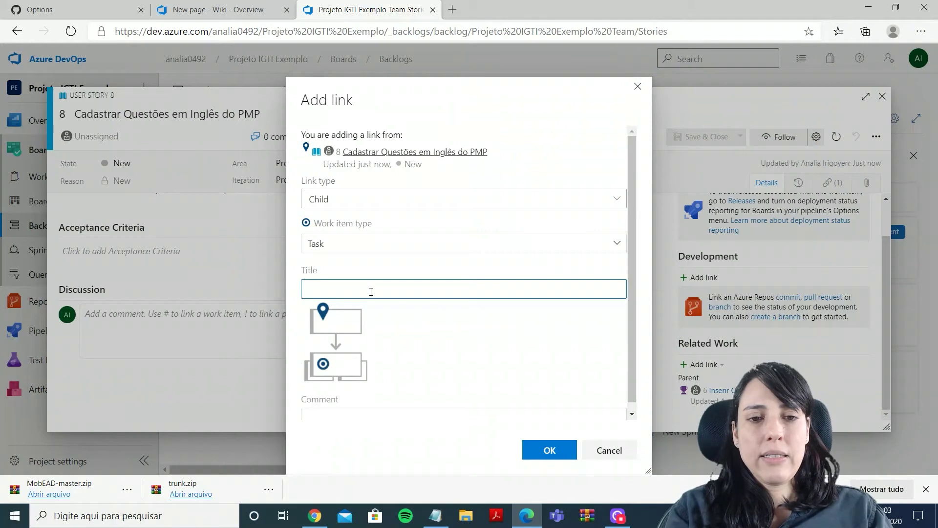
pyautogui.write('riar')
pyautogui.write(' o Ht')
pyautogui.write('TM')
pyautogui.write('L principa')
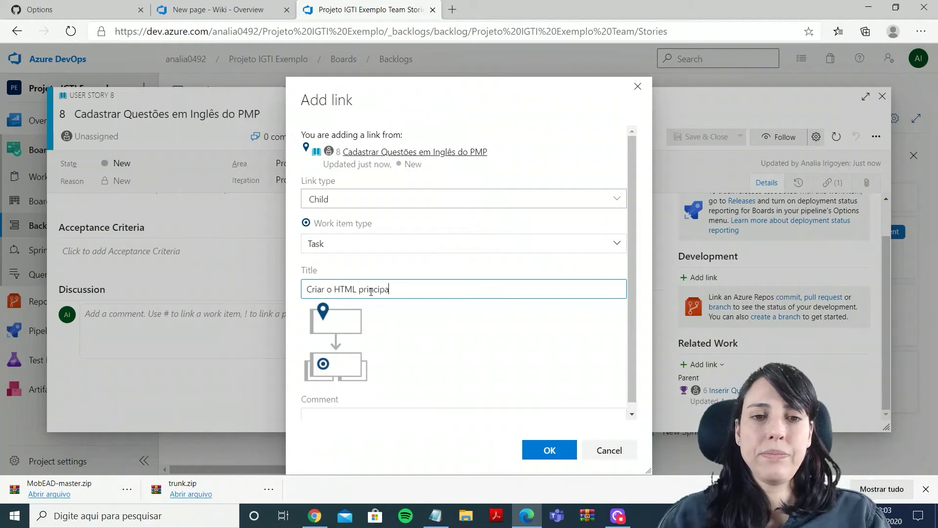
pyautogui.click(573, 452)
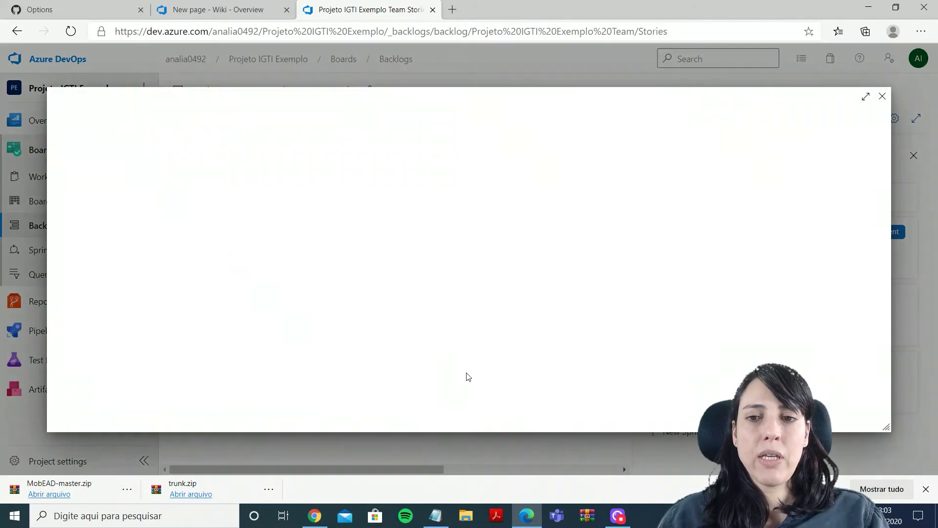
# Step: Correct the new task's title to "Criar o HTML principal" and save and close it
pyautogui.scroll(-1, 701, 362)
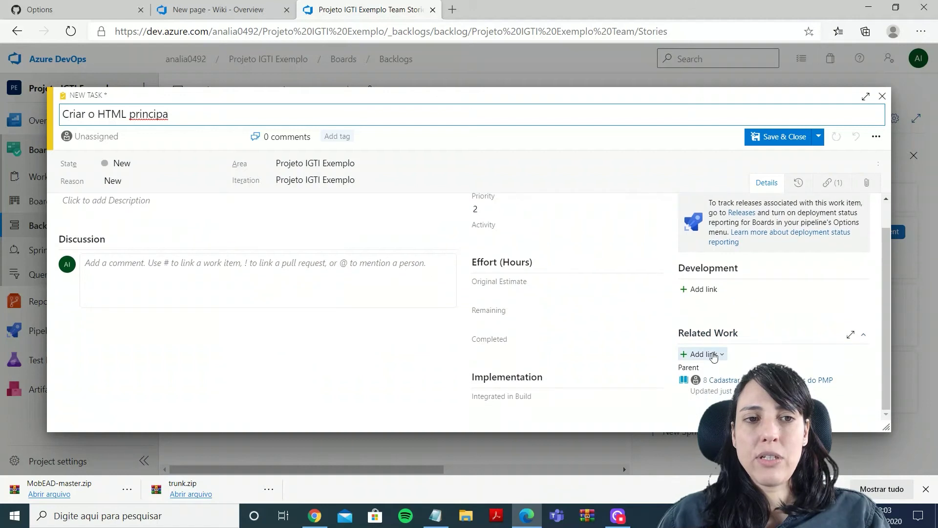
pyautogui.write('l')
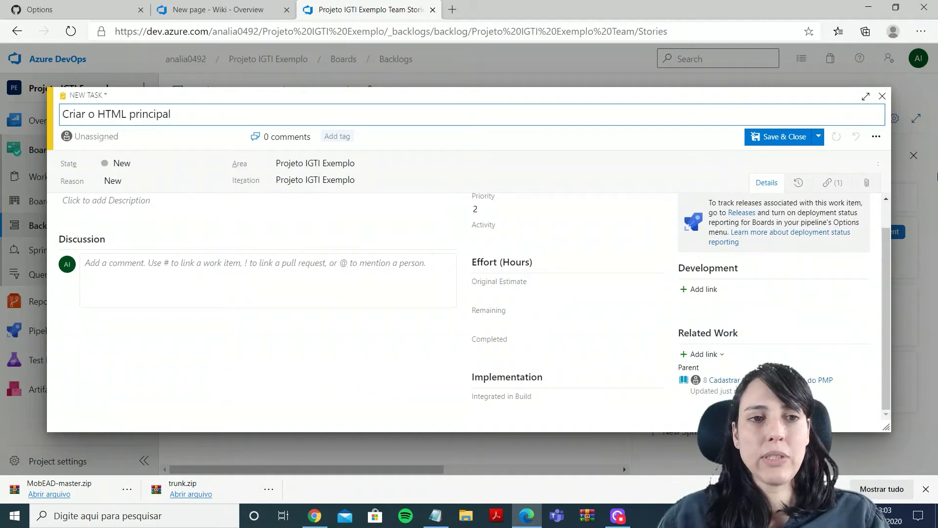
pyautogui.click(787, 136)
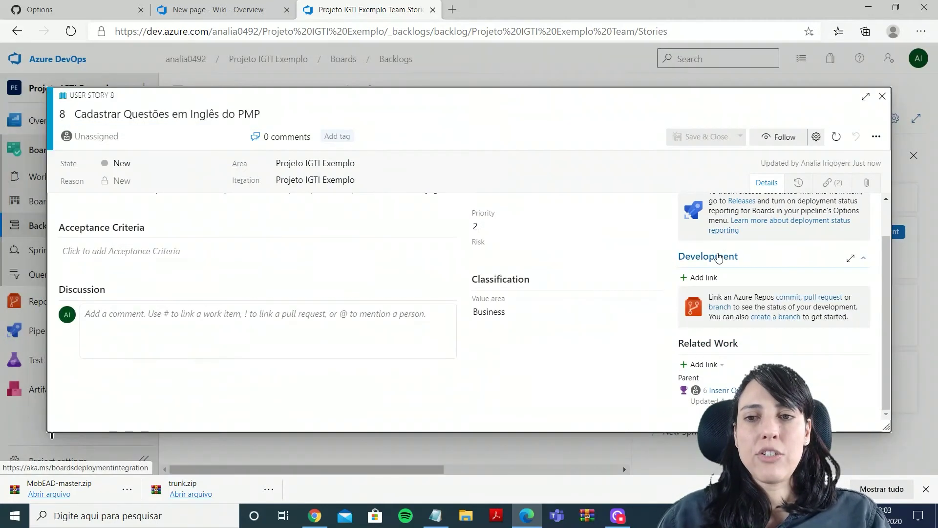
# Step: Start linking another new child work item of type Task to the user story "Cadastrar Questões em Inglês do PMP"
pyautogui.scroll(-1, 773, 262)
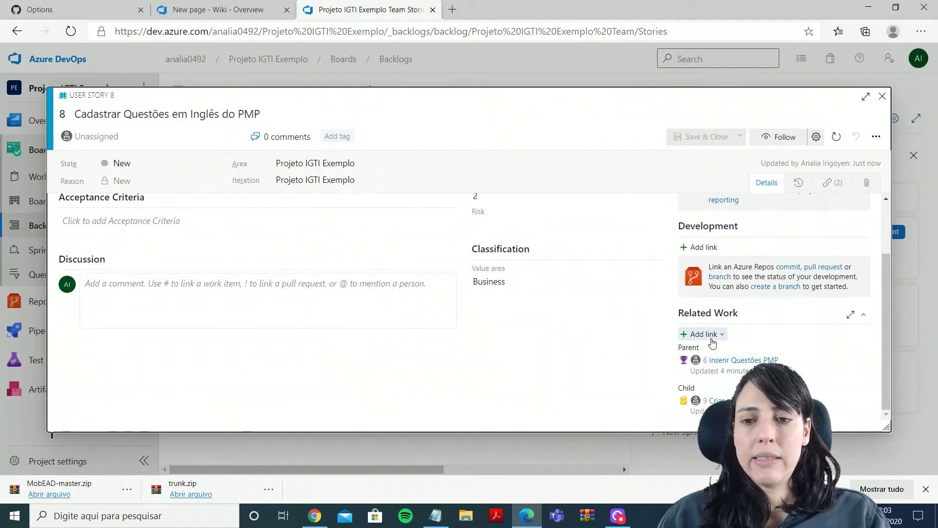
pyautogui.click(712, 342)
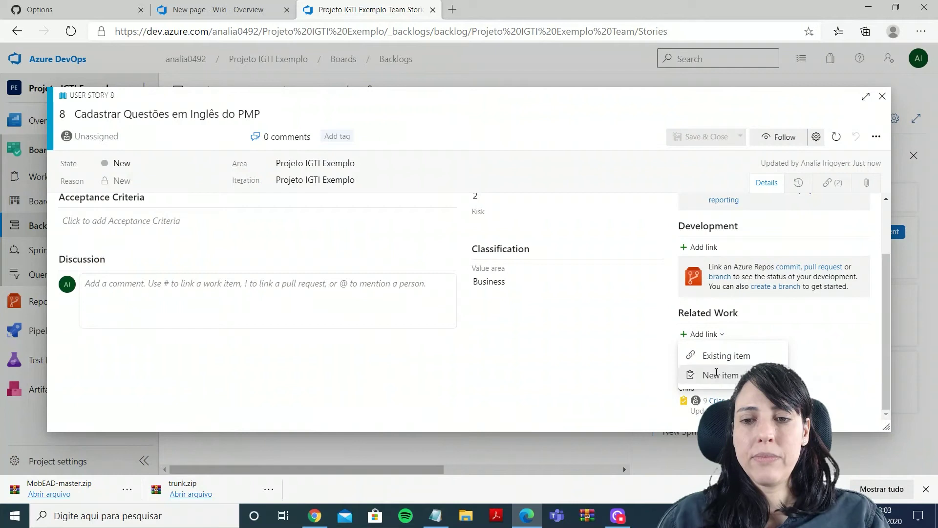
pyautogui.click(709, 375)
pyautogui.click(419, 245)
pyautogui.click(617, 243)
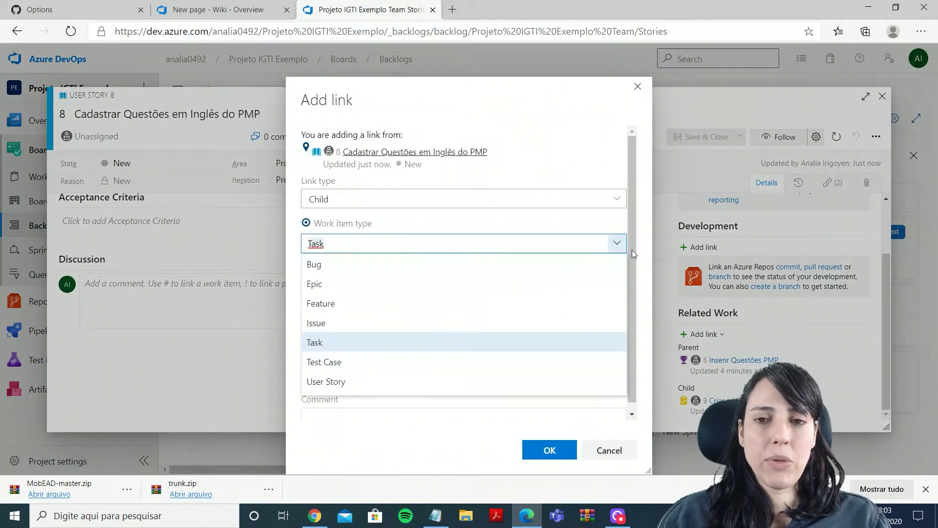
pyautogui.click(352, 337)
# Step: Title the new child task "Criação de Testes unitários" and create it
pyautogui.click(362, 292)
pyautogui.write('Cri')
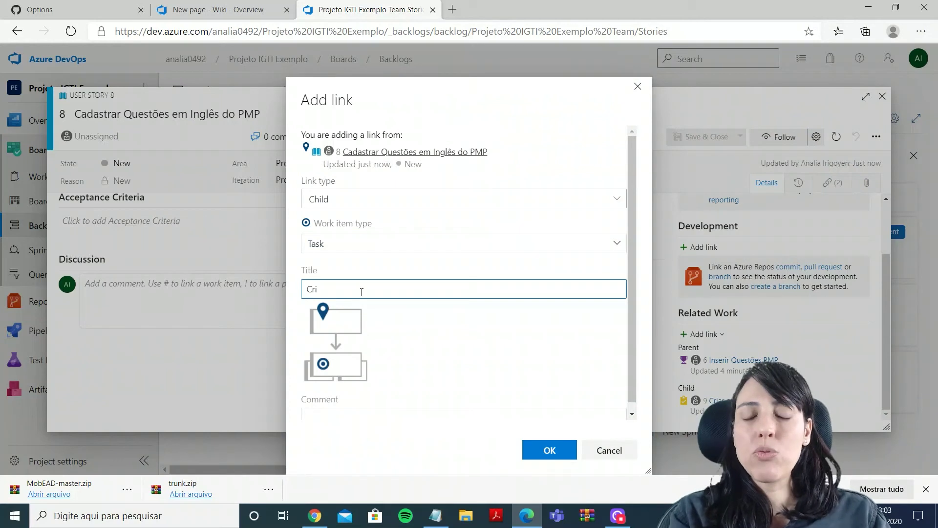
pyautogui.write('ação de')
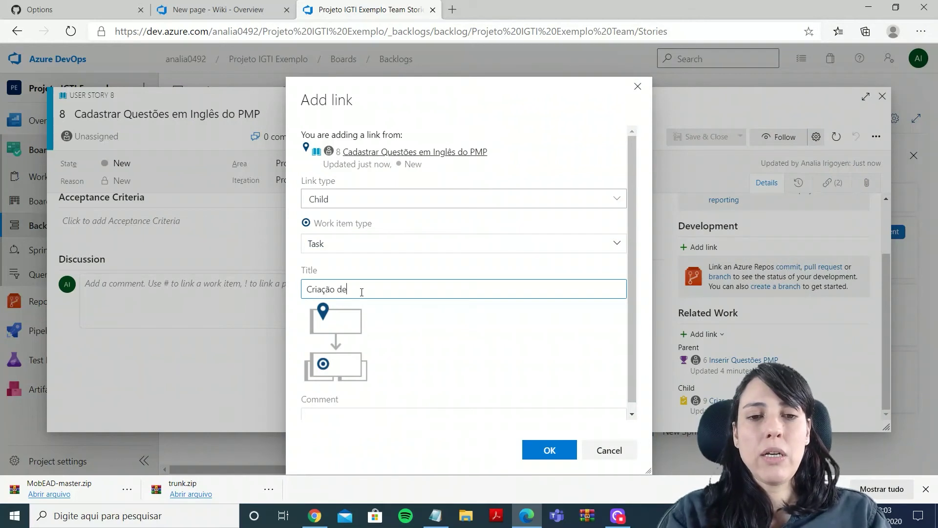
pyautogui.write(' Testes para')
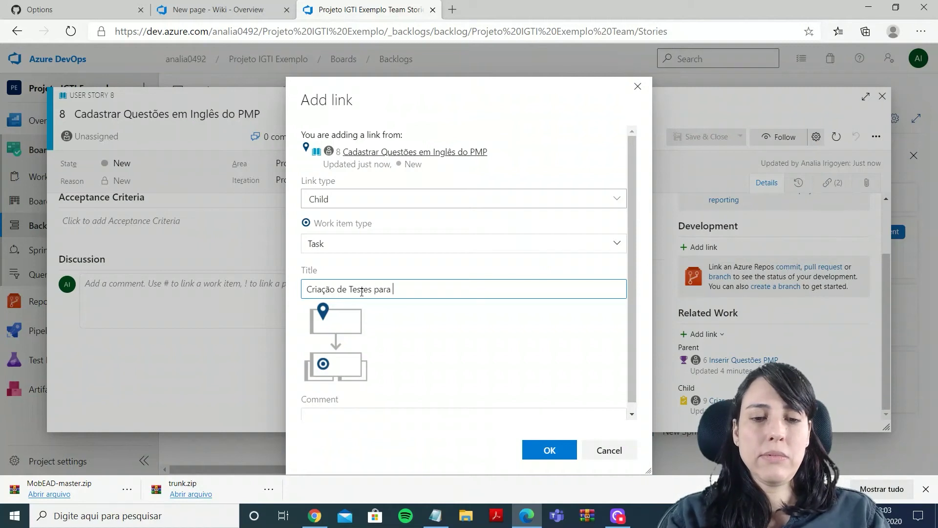
pyautogui.press('BackSpace')
pyautogui.press('BackSpace')
pyautogui.press('BackSpace')
pyautogui.press('BackSpace')
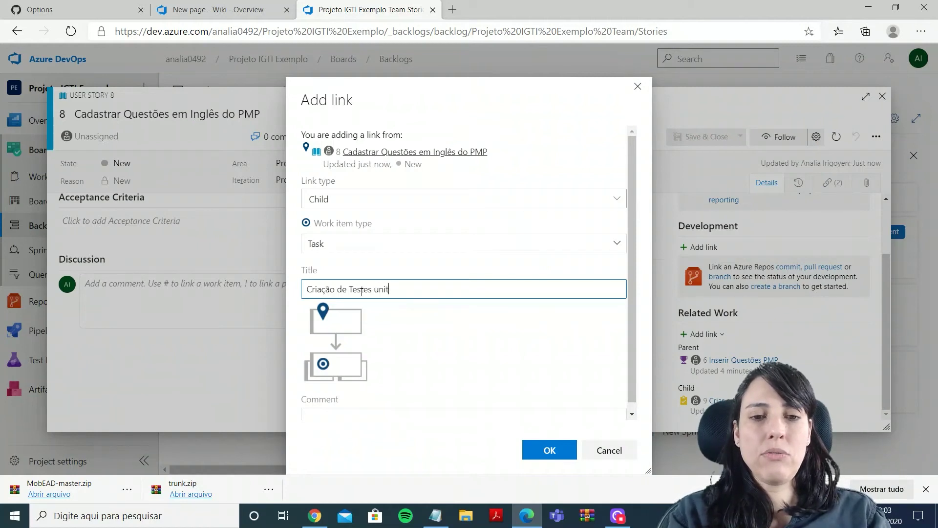
pyautogui.click(549, 448)
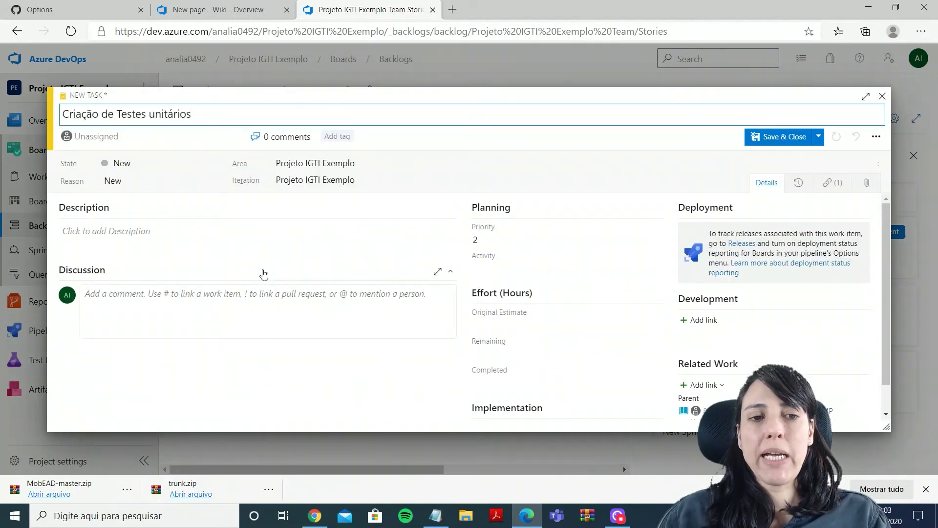
# Step: Set the activity of the task "Criação de Testes unitários" to Development
pyautogui.scroll(-1, 552, 283)
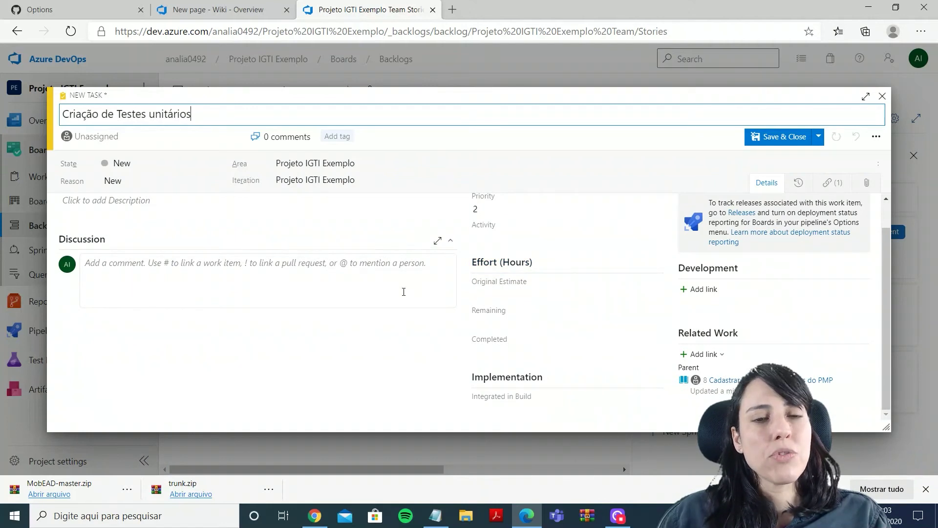
pyautogui.scroll(1, 418, 291)
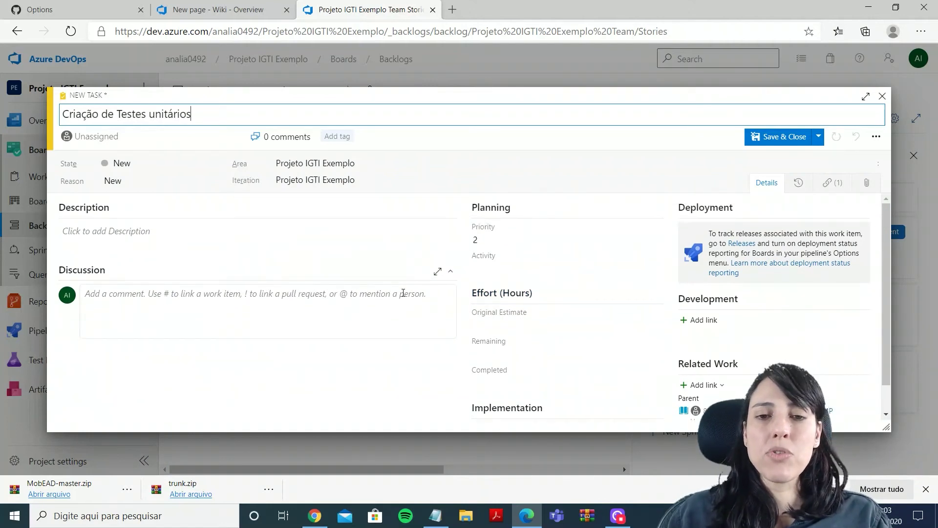
pyautogui.click(549, 267)
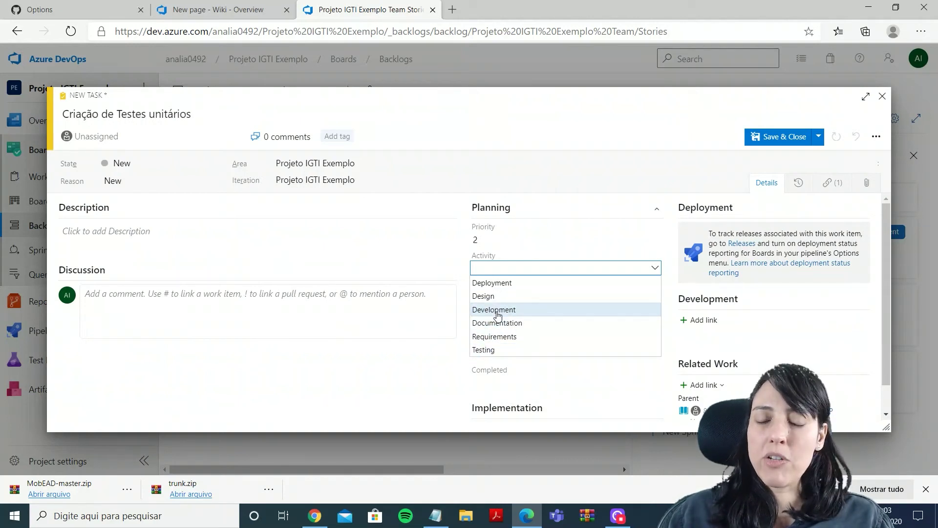
pyautogui.click(497, 315)
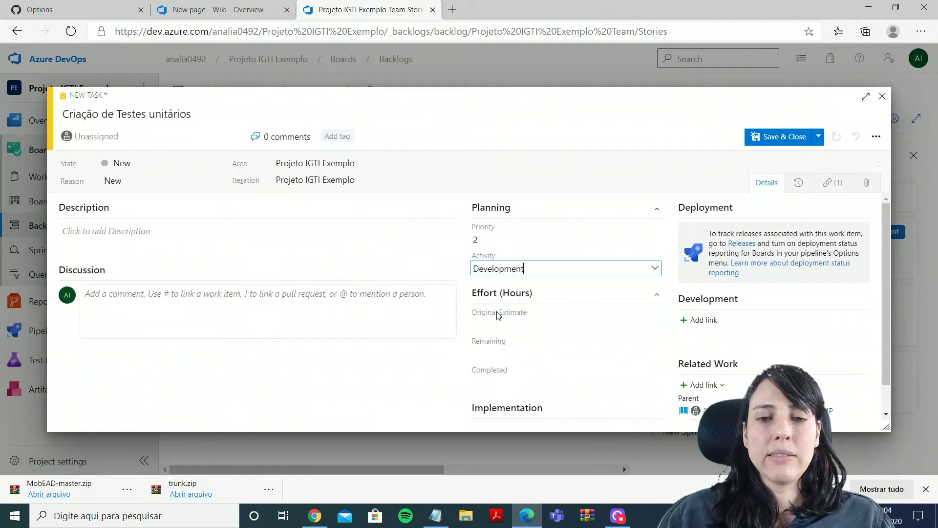
# Step: Set the task's original estimate to 8 hours and its remaining effort to 0
pyautogui.click(501, 322)
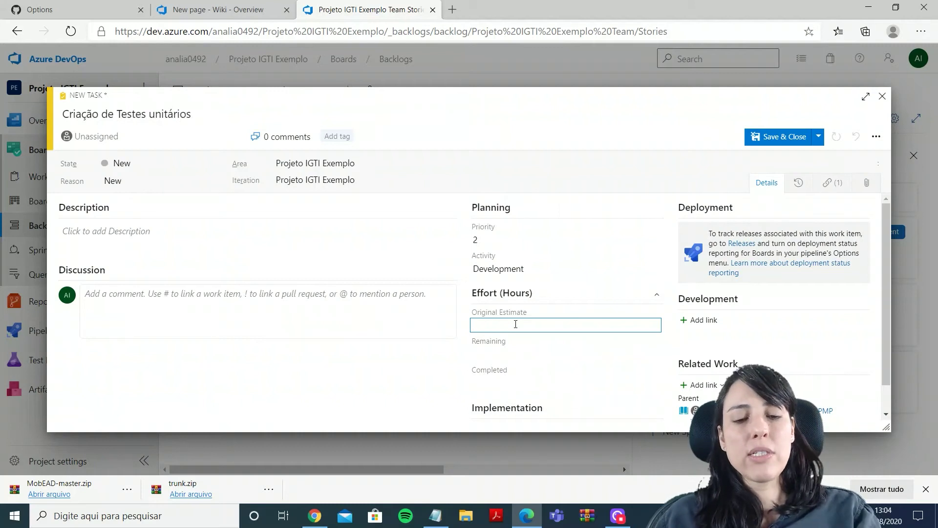
pyautogui.write('8')
pyautogui.press('Tab')
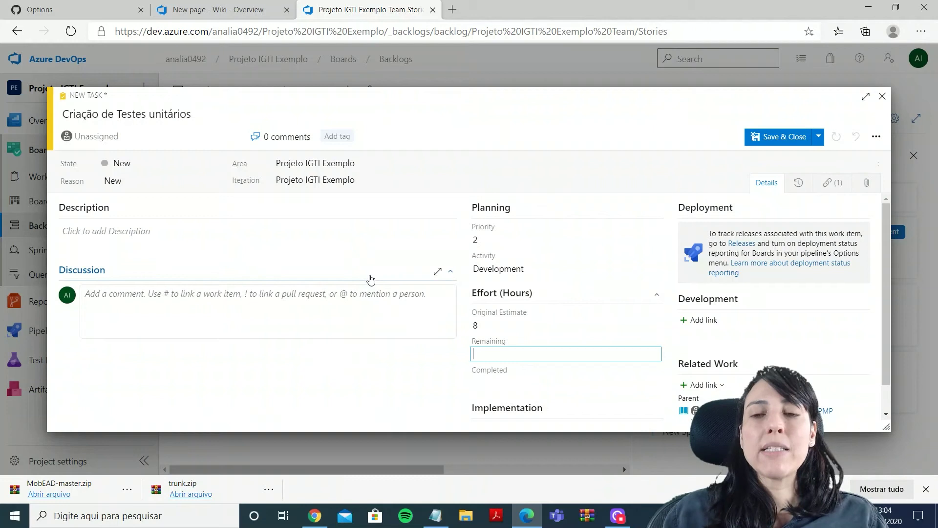
pyautogui.write('0')
pyautogui.click(371, 358)
pyautogui.scroll(-1, 371, 362)
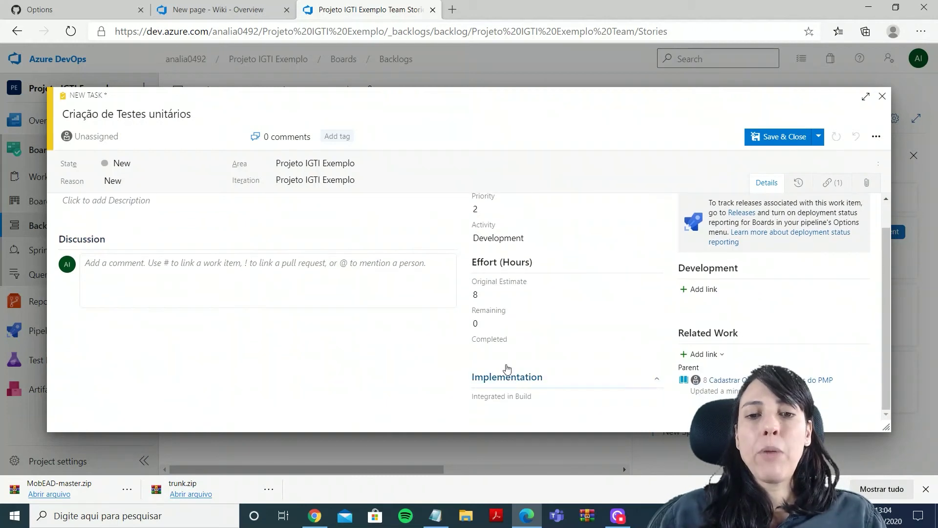
pyautogui.click(499, 322)
pyautogui.click(549, 293)
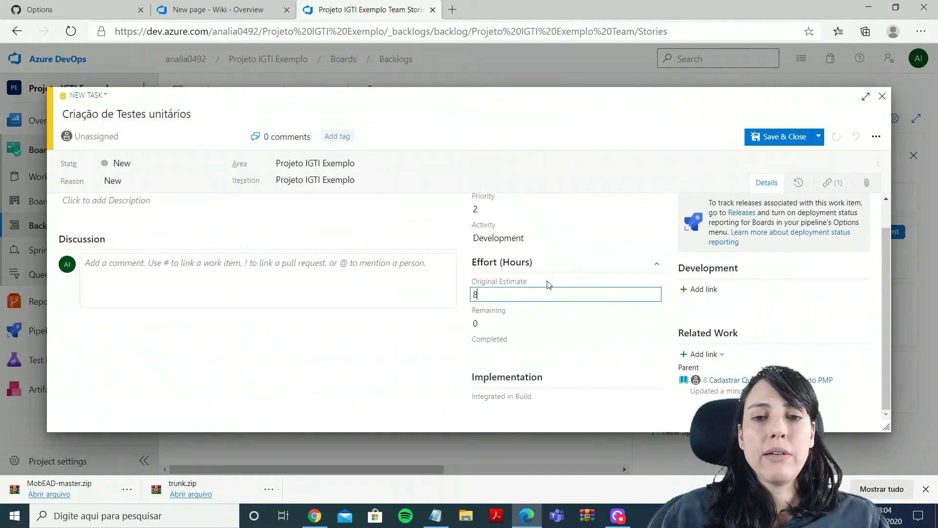
pyautogui.click(457, 313)
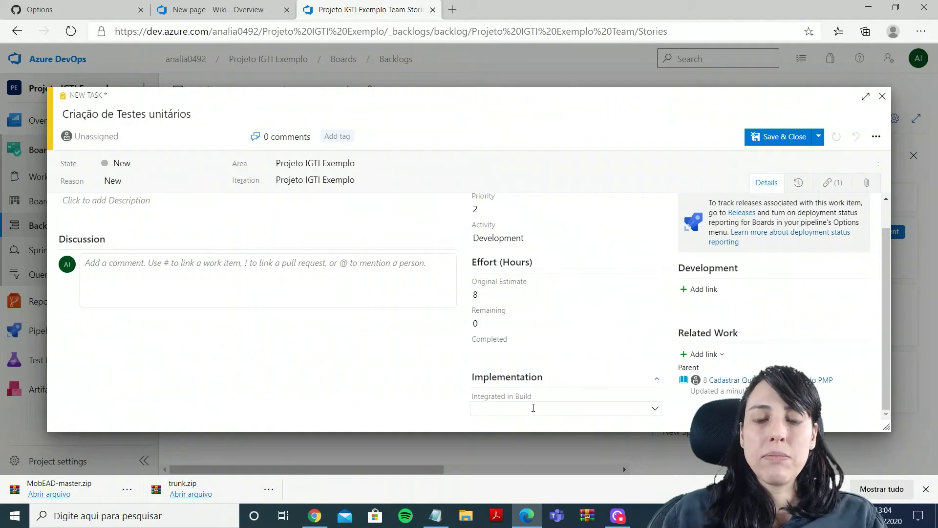
# Step: Examine the task's Integrated in Build options, history, links and attachments
pyautogui.click(656, 410)
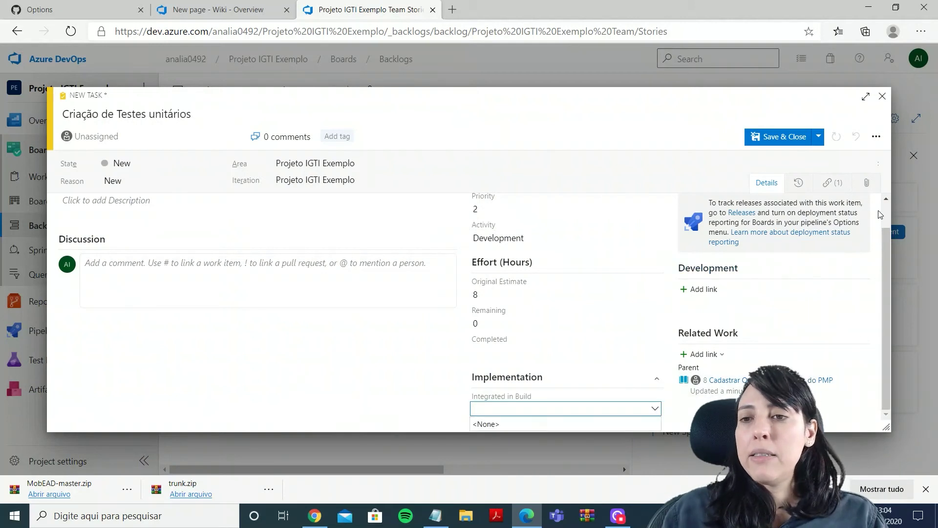
pyautogui.click(570, 444)
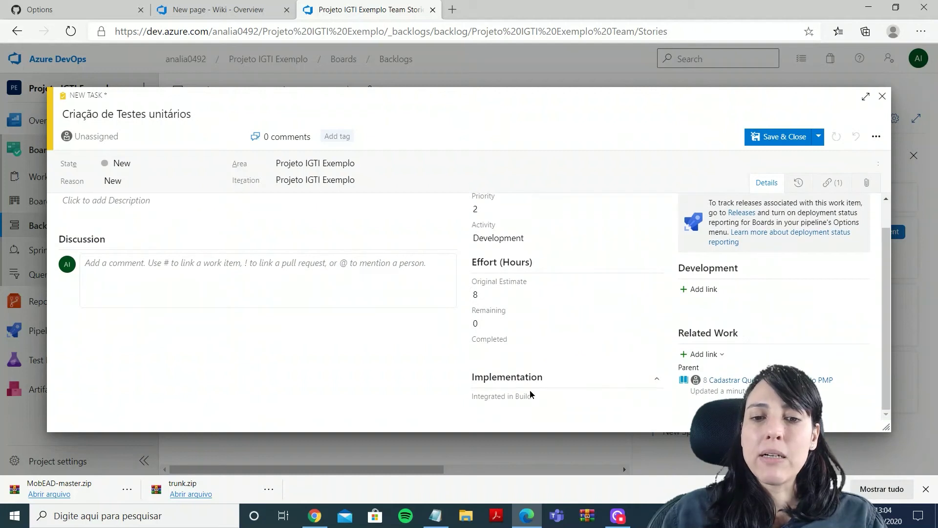
pyautogui.click(655, 410)
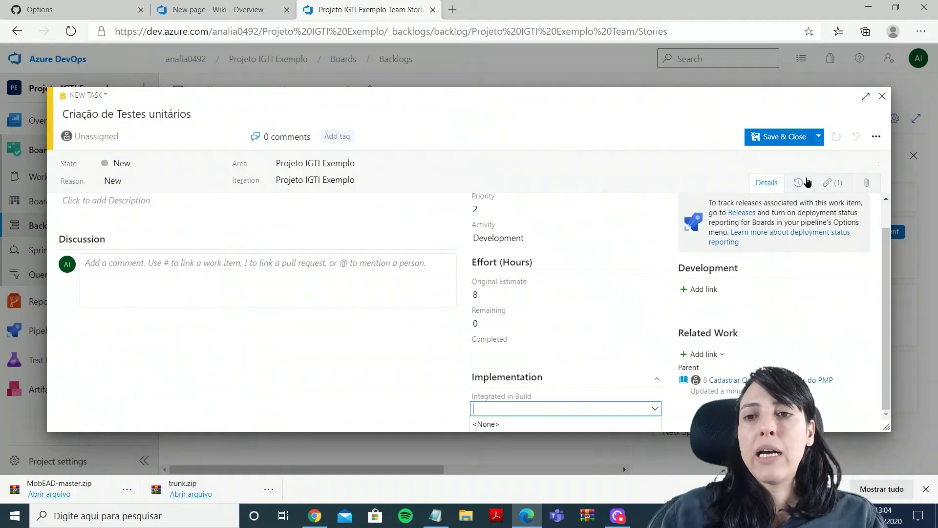
pyautogui.click(804, 182)
pyautogui.click(827, 188)
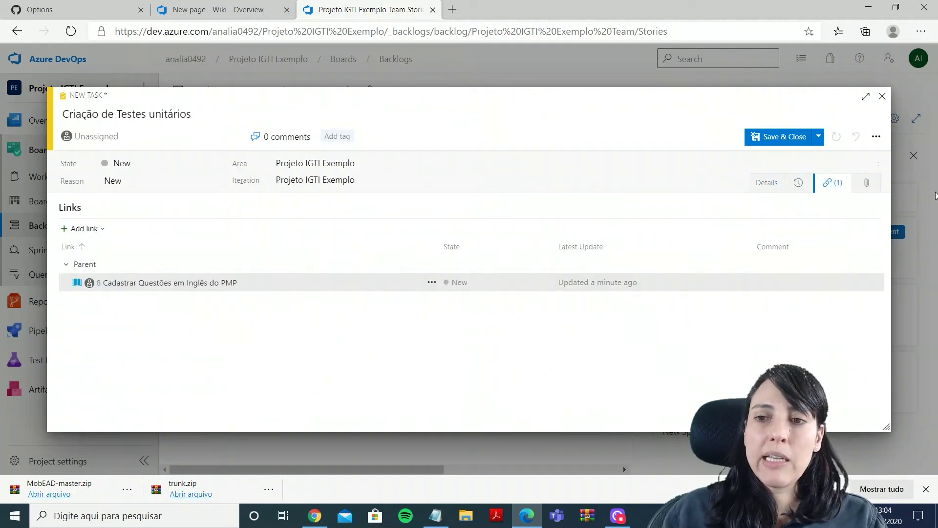
pyautogui.click(873, 192)
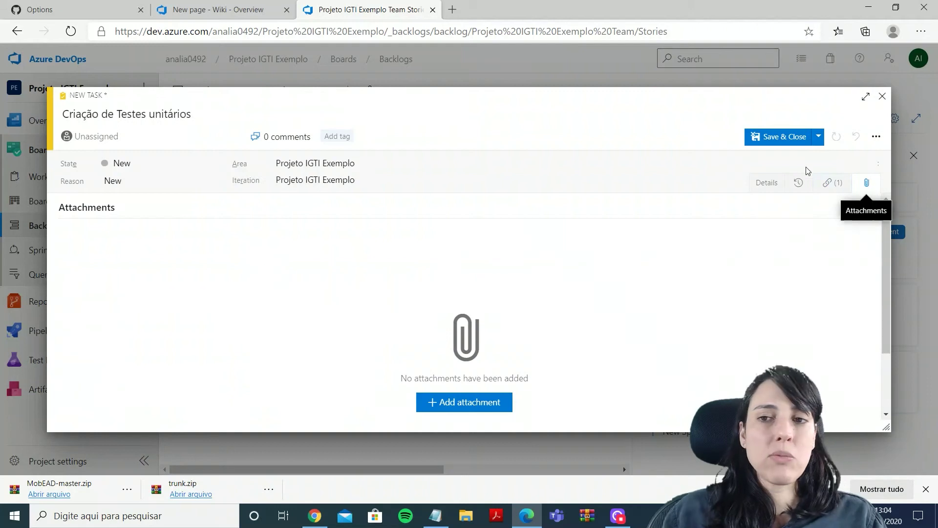
# Step: Save and close the task, close the user story and reopen the Projeto IGTI Exemplo Team backlog
pyautogui.click(781, 136)
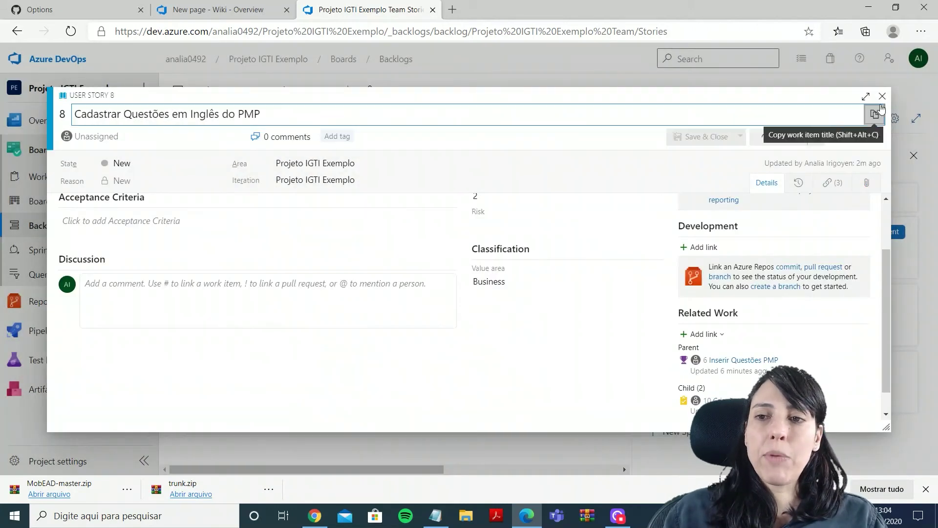
pyautogui.press('Escape')
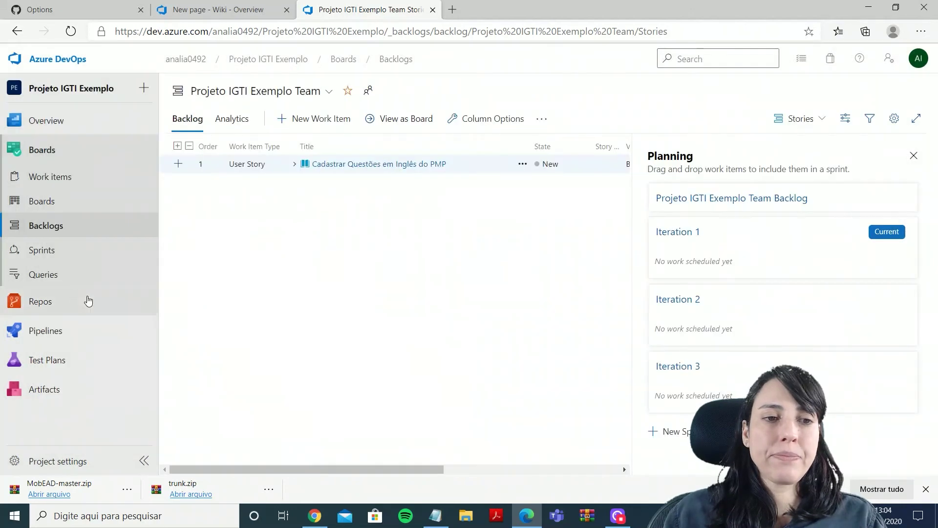
pyautogui.click(41, 225)
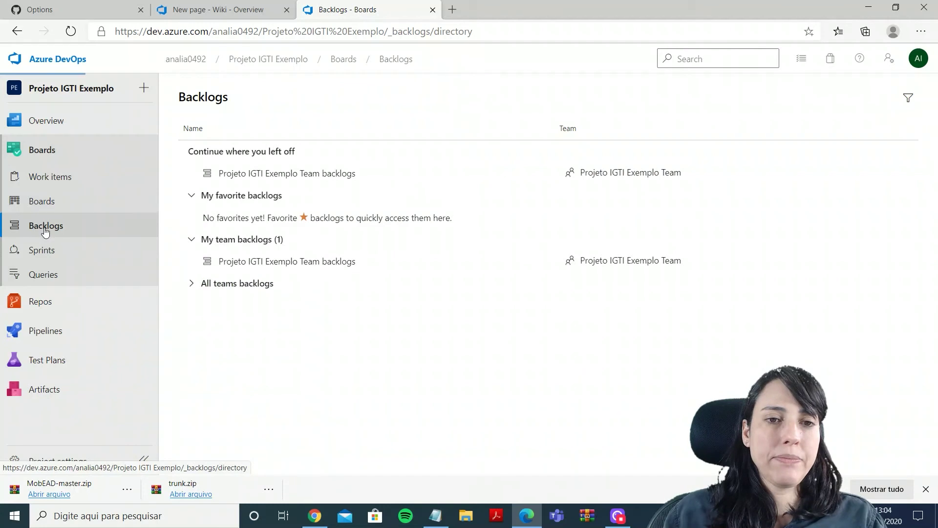
pyautogui.click(250, 175)
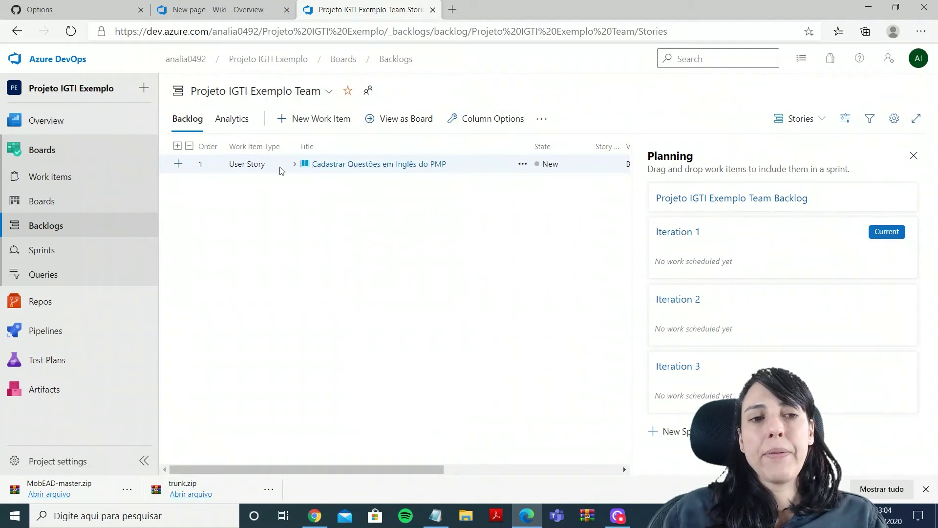
# Step: Open the team board, view it at the Features level and switch it back to Stories
pyautogui.click(41, 201)
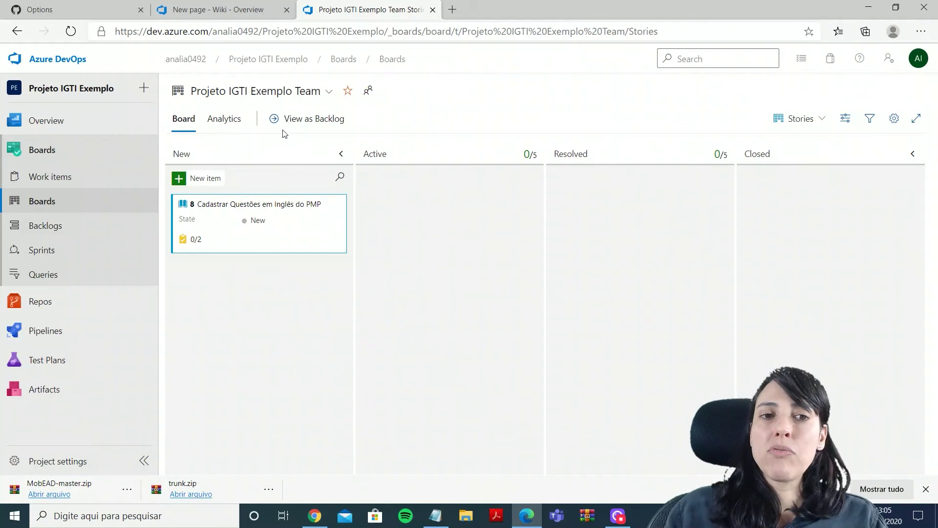
pyautogui.click(817, 120)
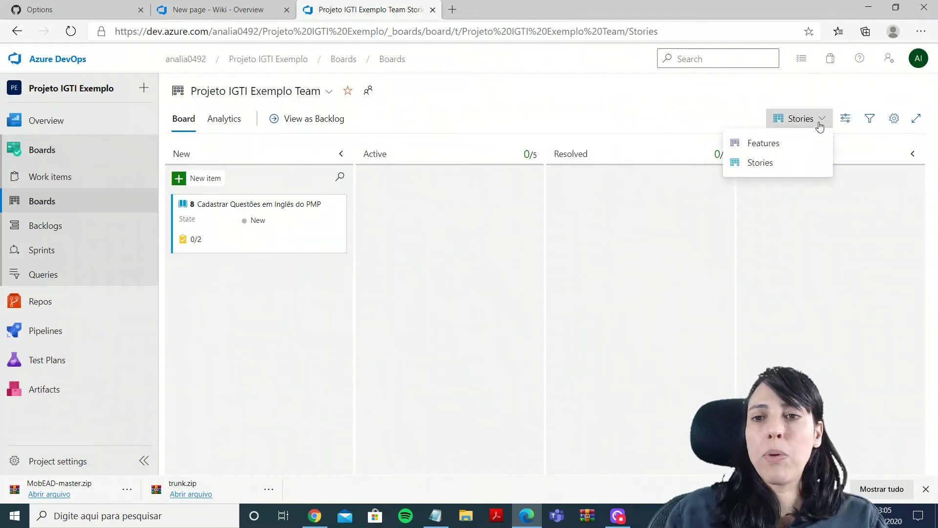
pyautogui.click(763, 143)
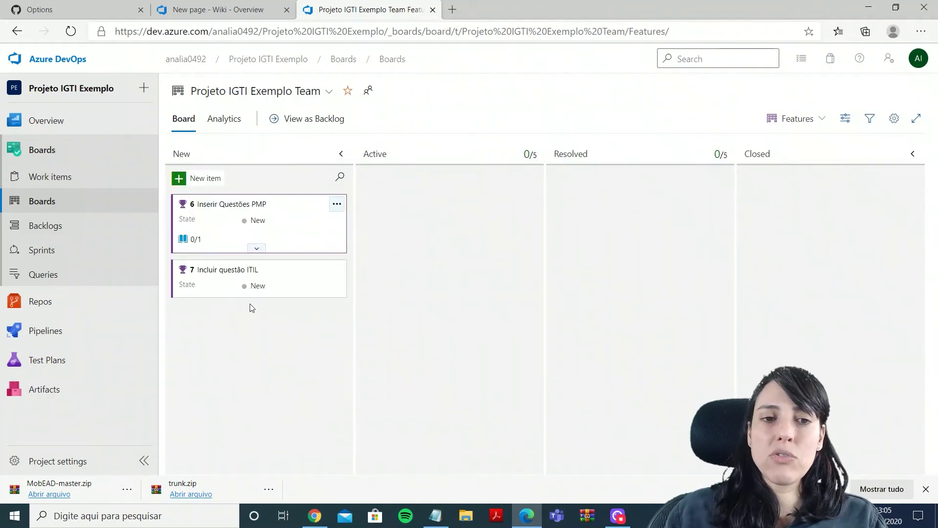
pyautogui.click(821, 120)
pyautogui.click(793, 161)
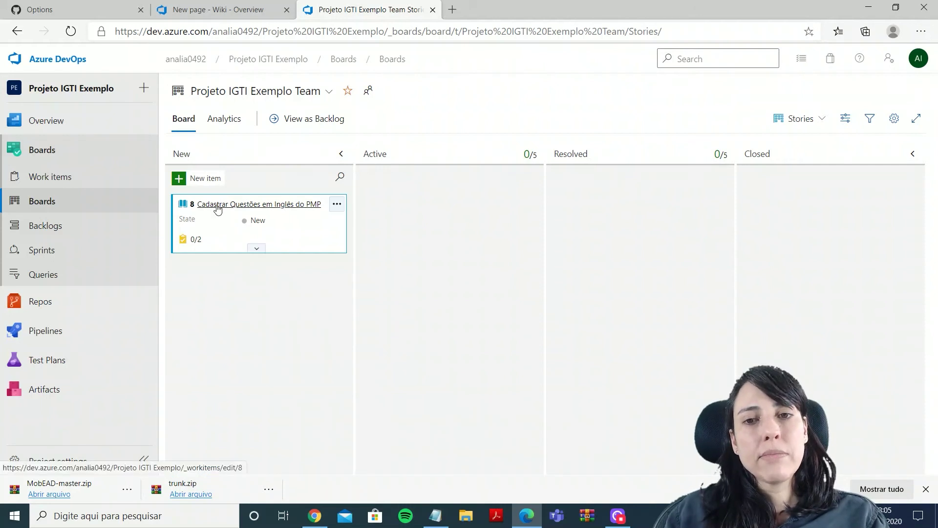
# Step: Move the user story "Cadastrar Questões em Inglês do PMP" to the Active column of the board and open it
pyautogui.moveTo(217, 206); pyautogui.dragTo(421, 195)
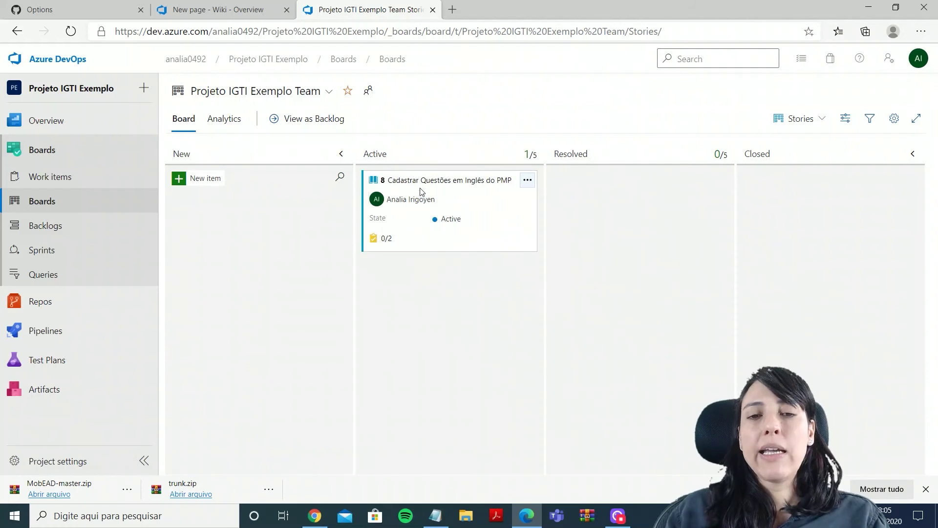
pyautogui.click(426, 180)
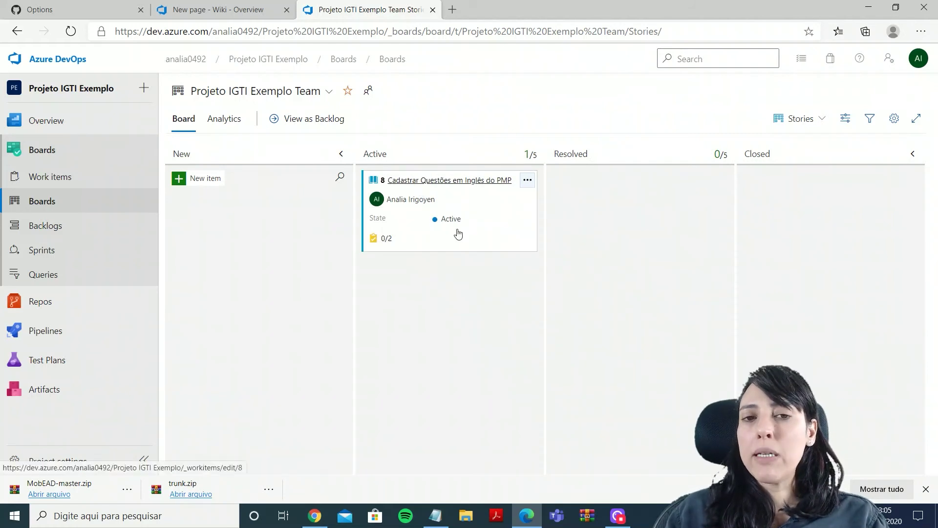
# Step: Add a new child Bug titled "Encontrei erro na grafia da pergunta" to the user story
pyautogui.scroll(-2, 709, 352)
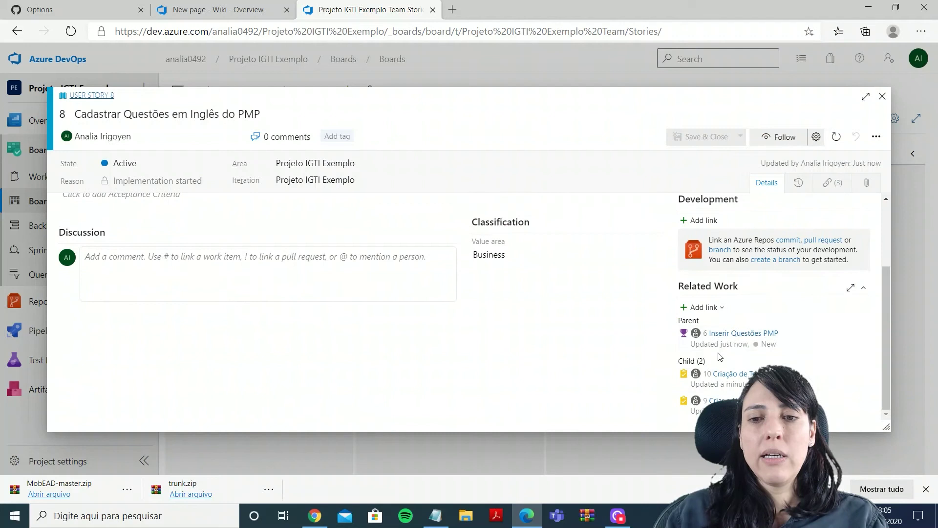
pyautogui.click(723, 308)
pyautogui.click(721, 348)
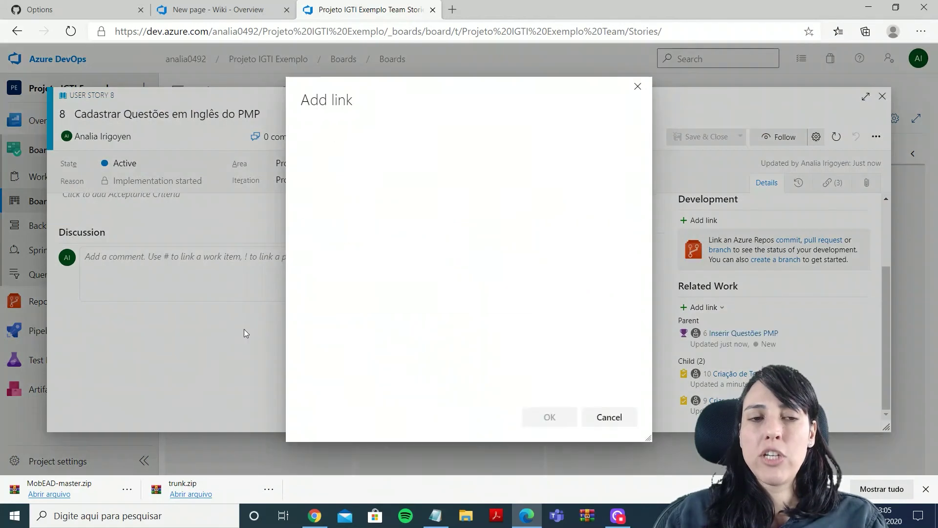
pyautogui.click(465, 243)
pyautogui.click(604, 243)
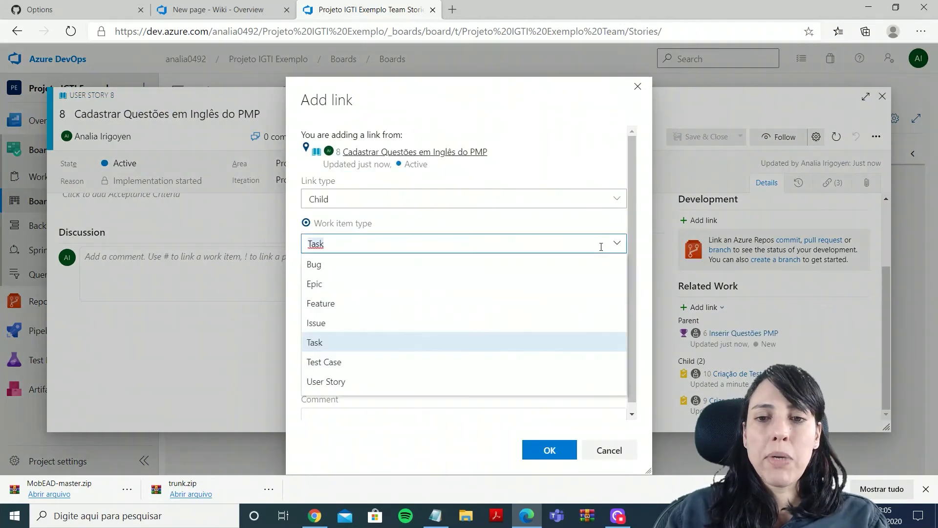
pyautogui.click(338, 264)
pyautogui.click(392, 293)
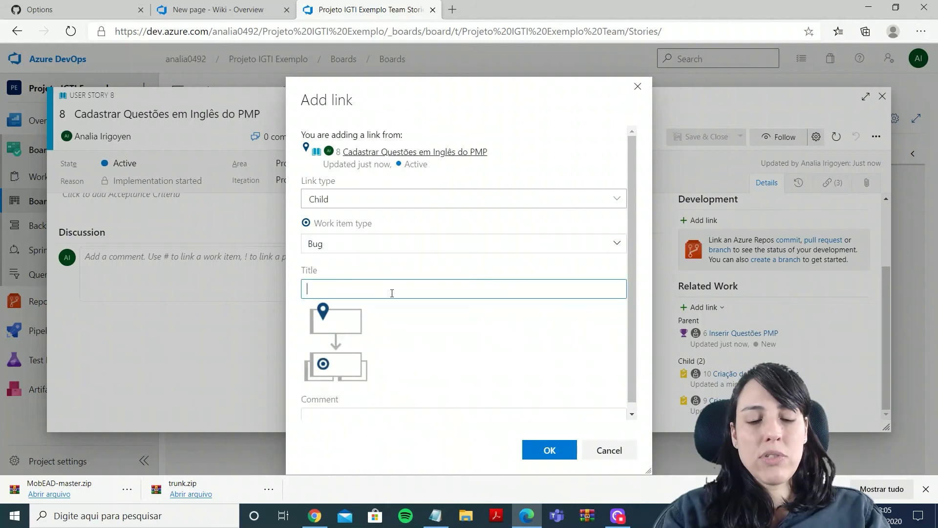
pyautogui.write('Encontrei erro na grafia da pergunrata')
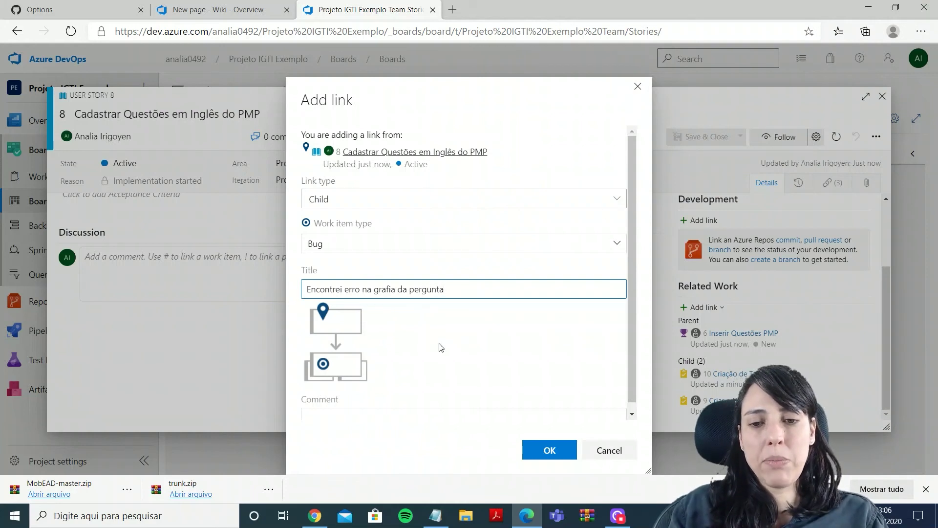
pyautogui.click(548, 451)
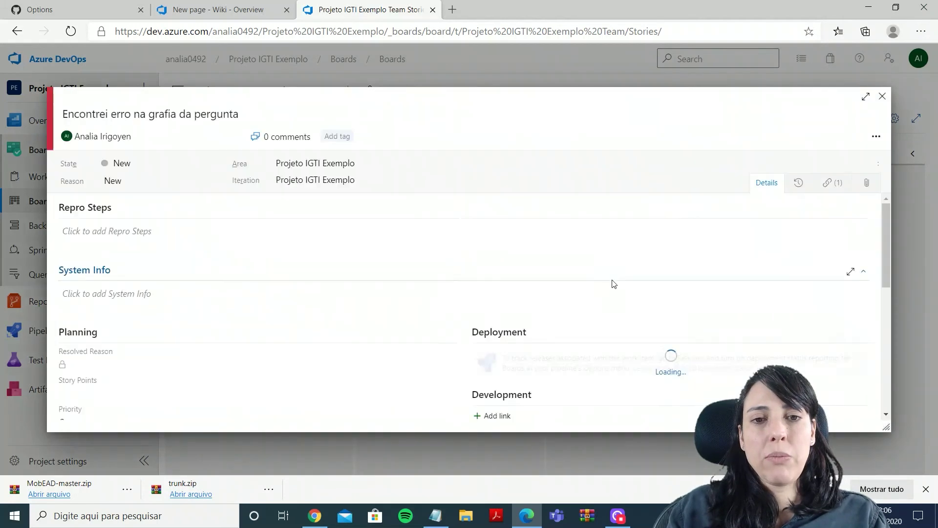
# Step: Enter "Entrei na tela e vi erros de ortografia" as the new bug's Repro Steps
pyautogui.scroll(-1, 643, 347)
pyautogui.scroll(-2, 530, 308)
pyautogui.scroll(3, 530, 303)
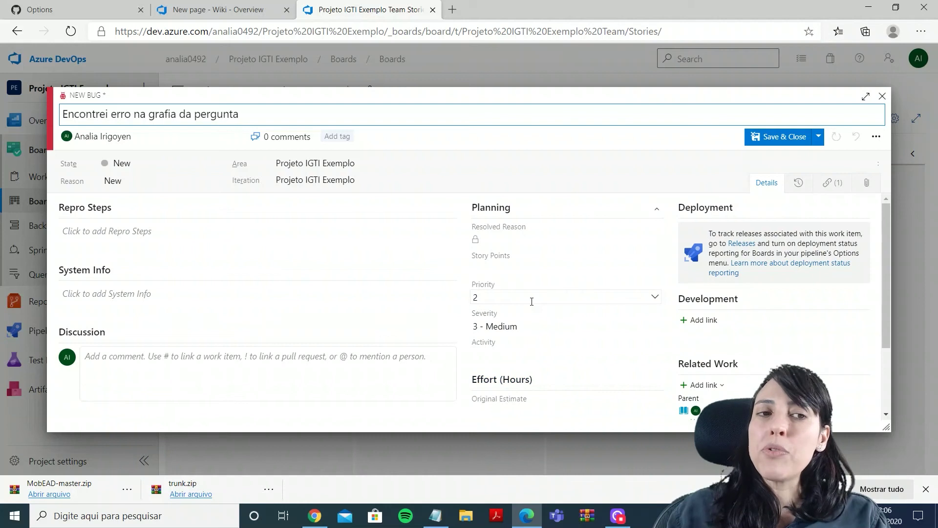
pyautogui.click(148, 243)
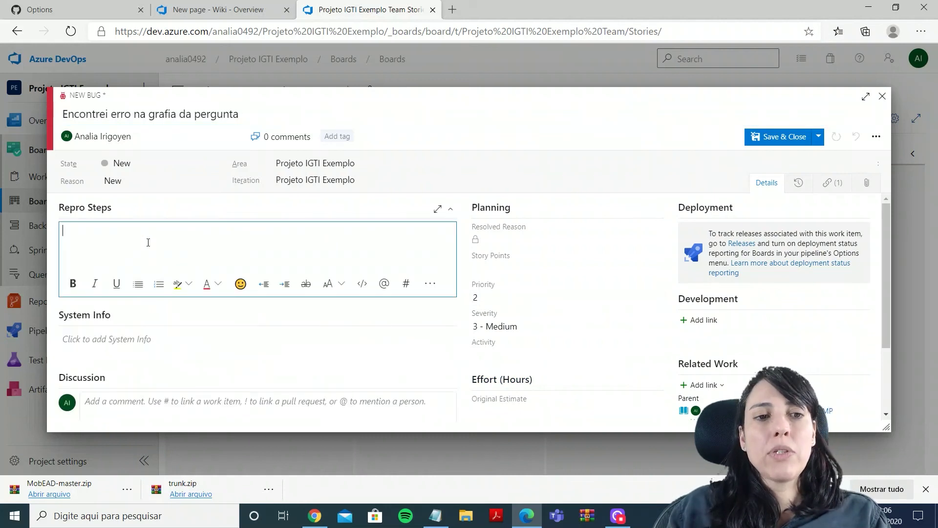
pyautogui.write('ENtrei na')
pyautogui.press('BackSpace')
pyautogui.press('BackSpace')
pyautogui.press('BackSpace')
pyautogui.press('BackSpace')
pyautogui.press('BackSpace')
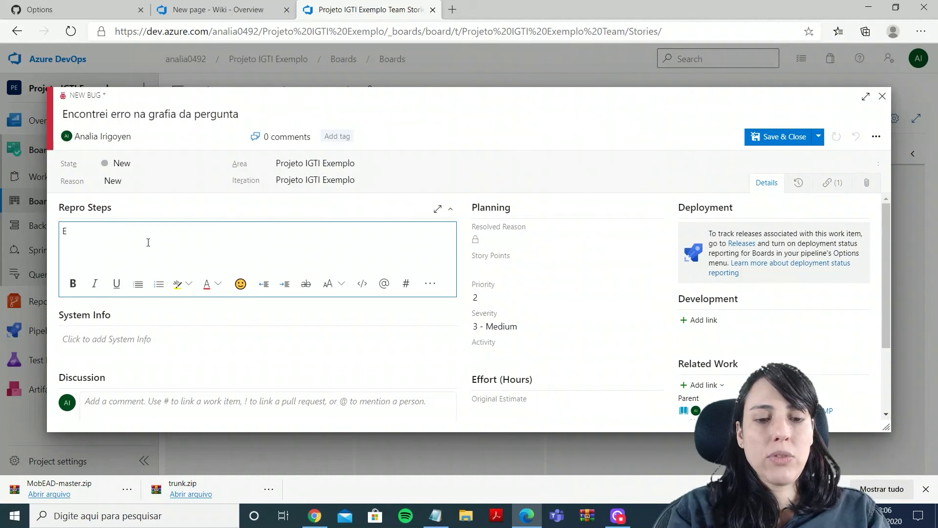
pyautogui.write('rei na tela e vi')
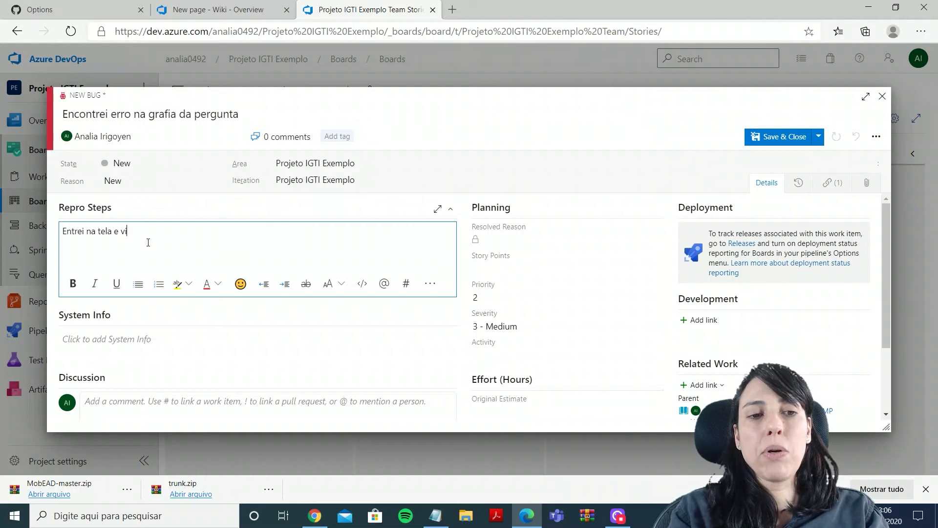
pyautogui.write(' erros')
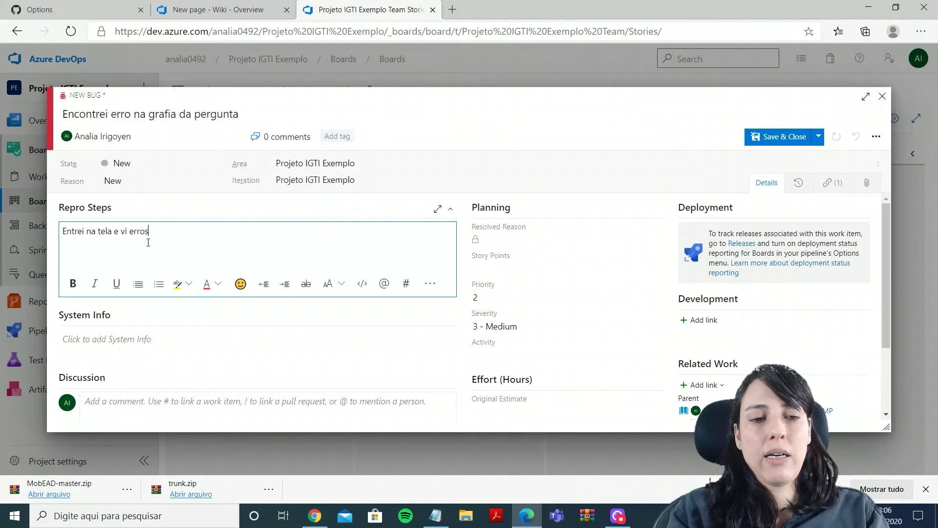
pyautogui.write(' de ortg')
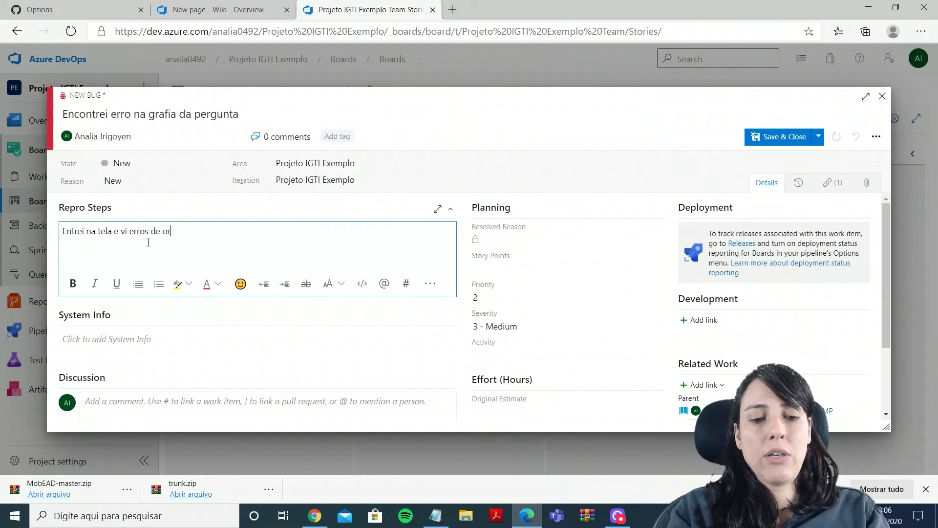
pyautogui.press('BackSpace')
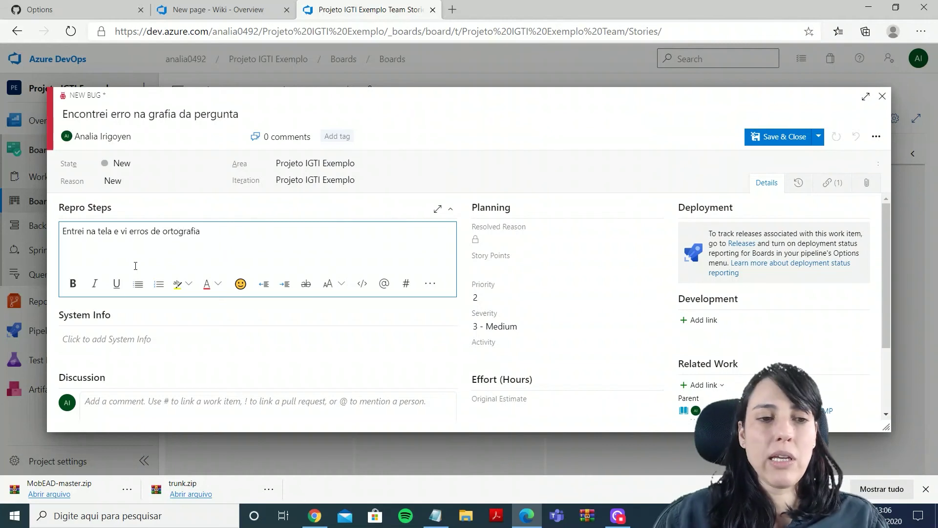
# Step: Set the bug's Story Points to 2 and collapse its System Info section
pyautogui.click(125, 341)
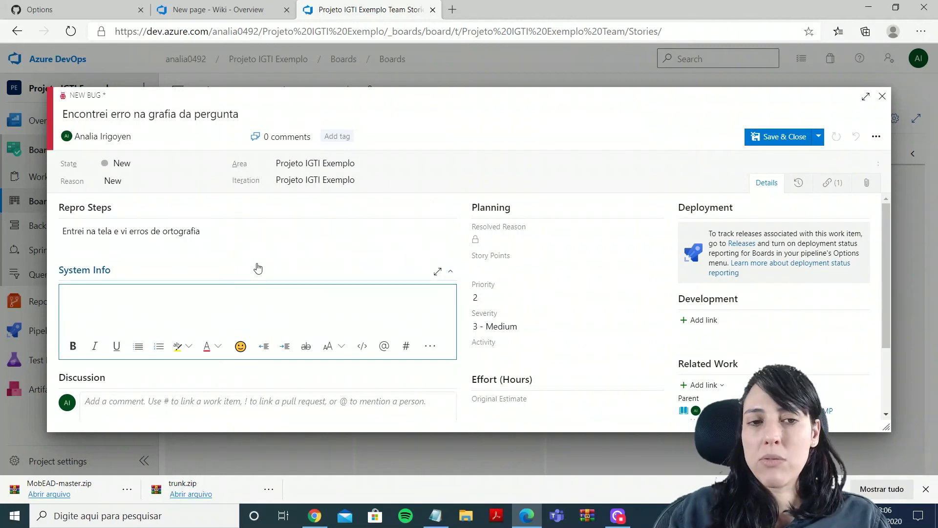
pyautogui.click(618, 227)
pyautogui.click(561, 265)
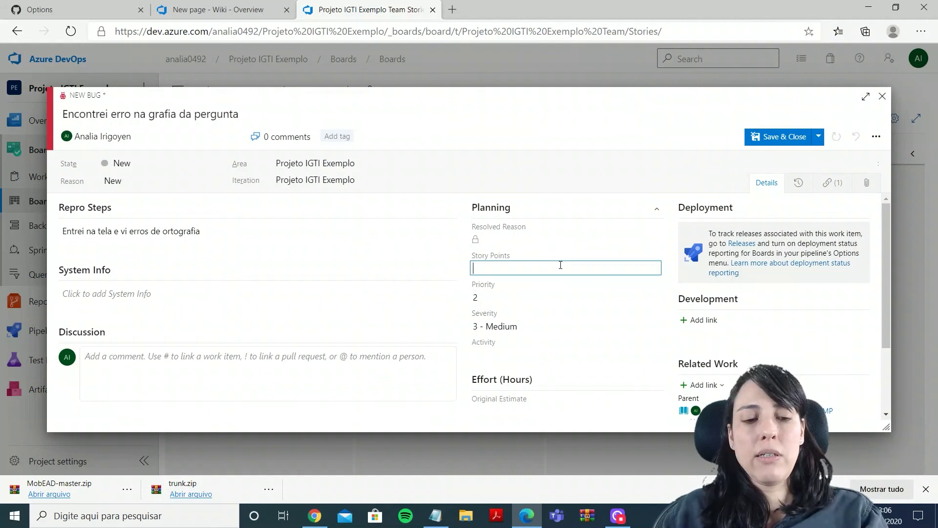
pyautogui.click(377, 268)
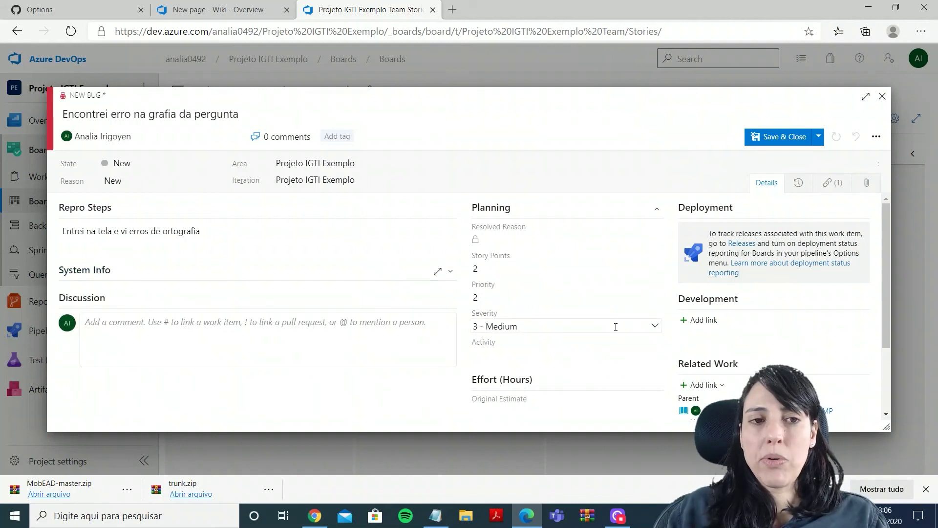
# Step: Set the bug's Original Estimate to 4 hours
pyautogui.scroll(-2, 616, 327)
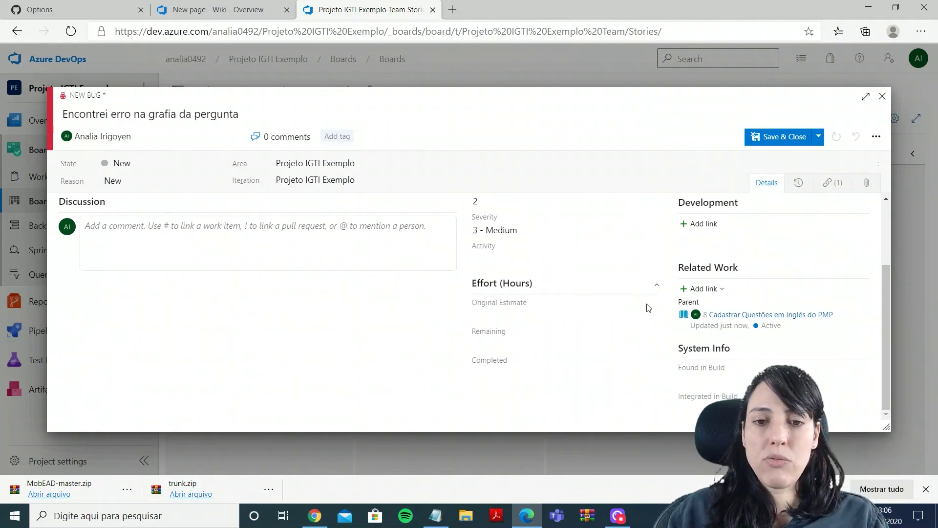
pyautogui.click(569, 287)
pyautogui.click(527, 285)
pyautogui.click(489, 317)
pyautogui.write('4')
pyautogui.click(489, 343)
pyautogui.click(492, 372)
pyautogui.click(537, 344)
pyautogui.scroll(2, 608, 313)
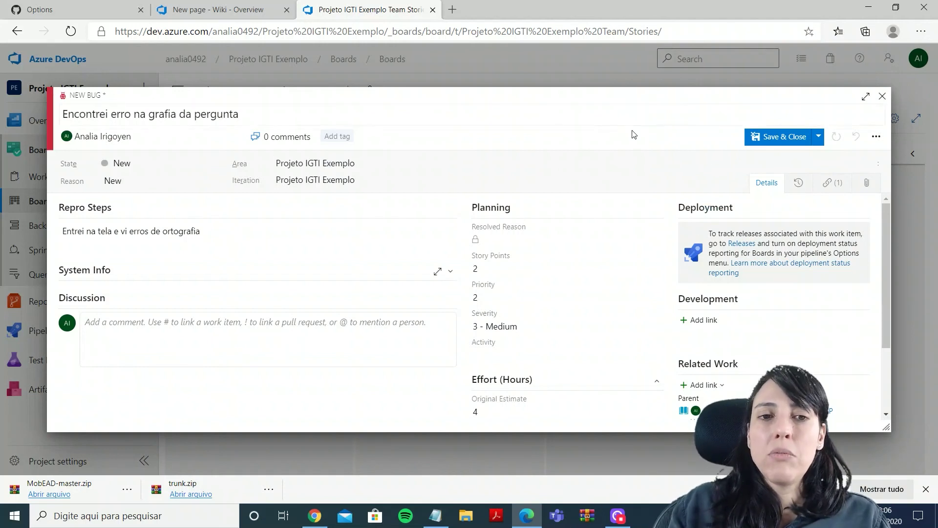
# Step: View the bug's history, save and close the bug, and close the parent user story
pyautogui.click(799, 183)
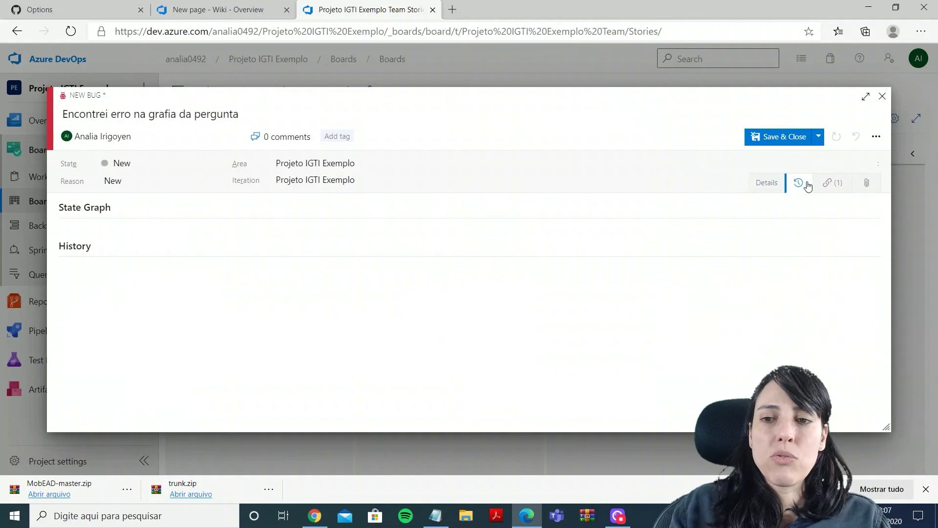
pyautogui.click(780, 137)
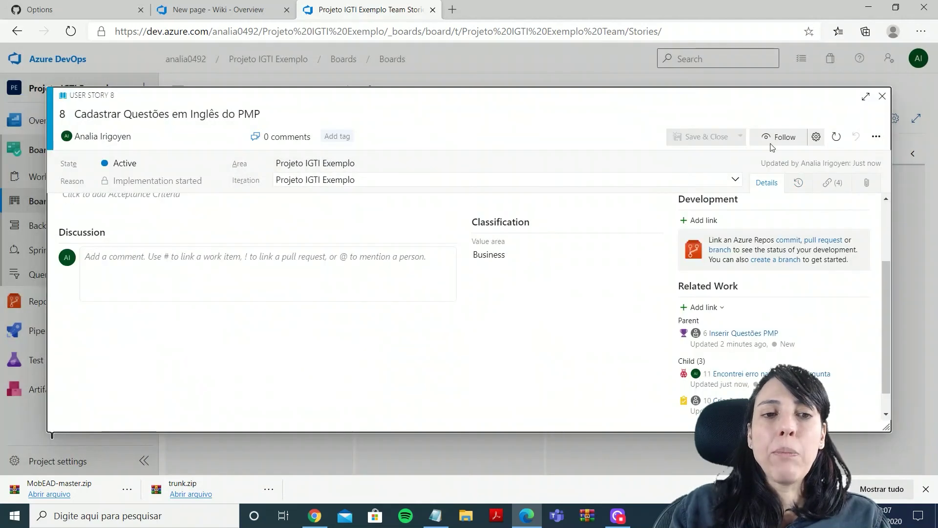
pyautogui.click(883, 98)
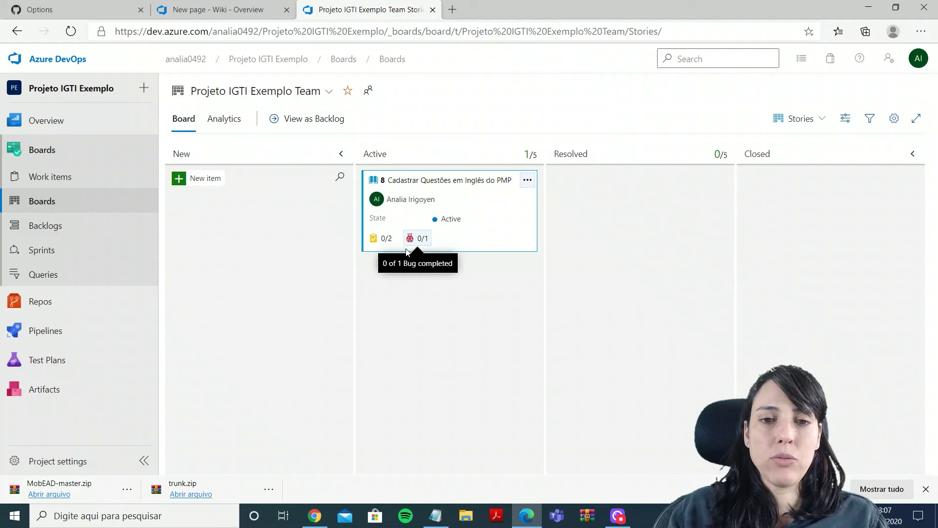
# Step: Post a discussion comment on the user story that mentions the team member with "fulano veja isso", and save and close it
pyautogui.click(428, 182)
pyautogui.scroll(-3, 417, 357)
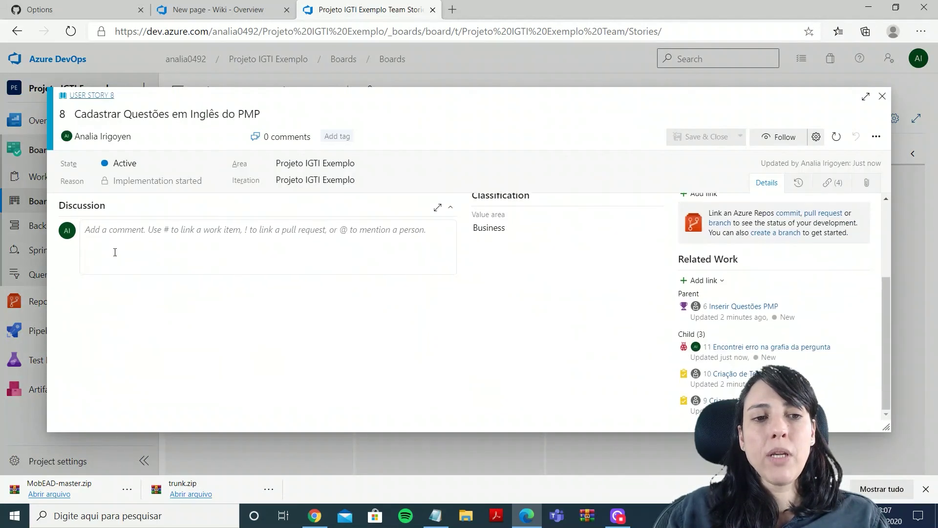
pyautogui.scroll(1, 121, 251)
pyautogui.click(119, 266)
pyautogui.write('@')
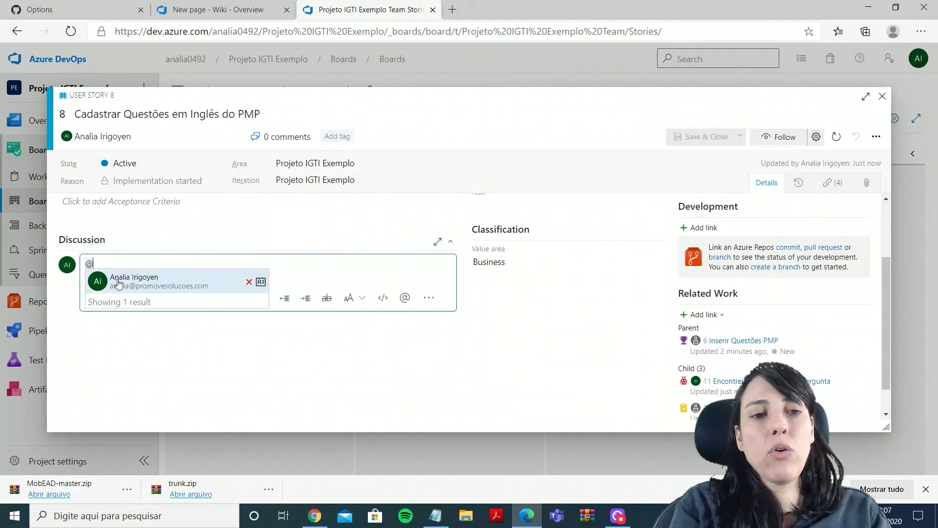
pyautogui.click(118, 283)
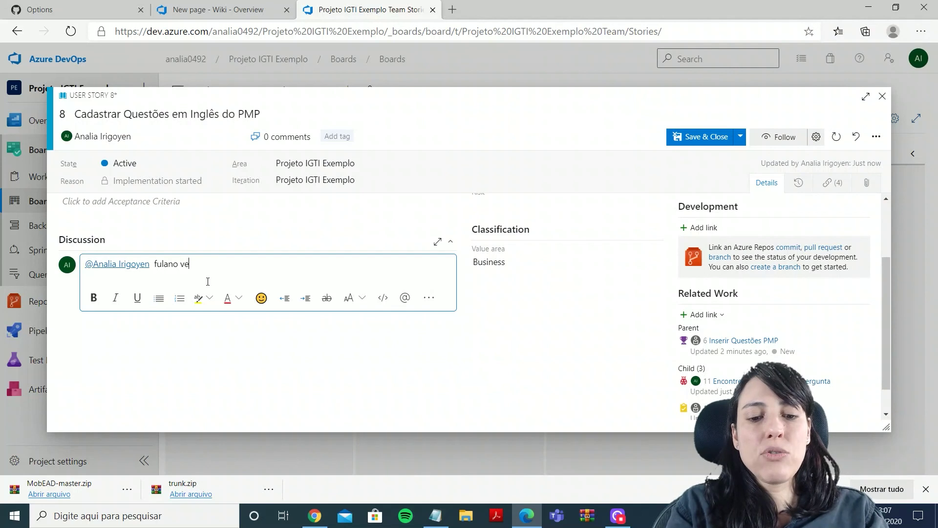
pyautogui.write('fulano veja isso')
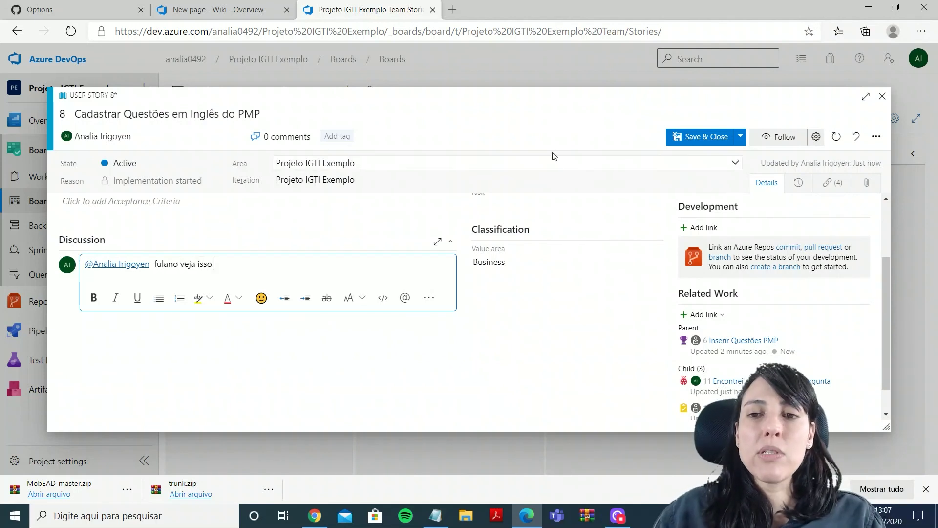
pyautogui.click(706, 137)
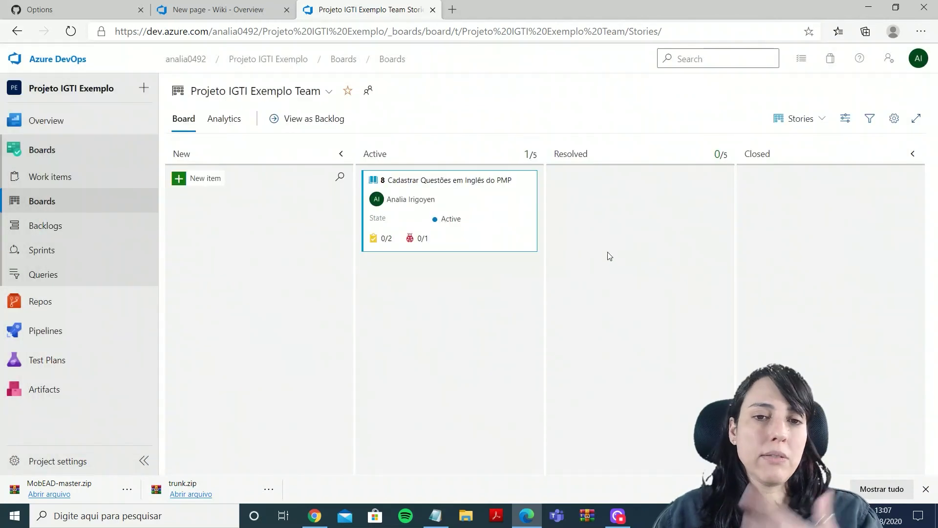
# Step: Check the saved user story and reopen the Projeto IGTI Exemplo Team board at the Stories level
pyautogui.click(415, 181)
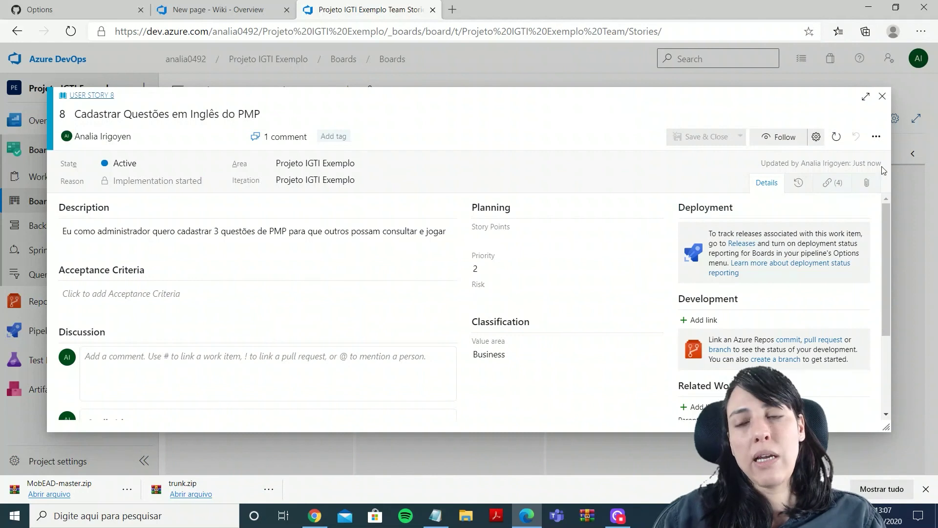
pyautogui.click(883, 97)
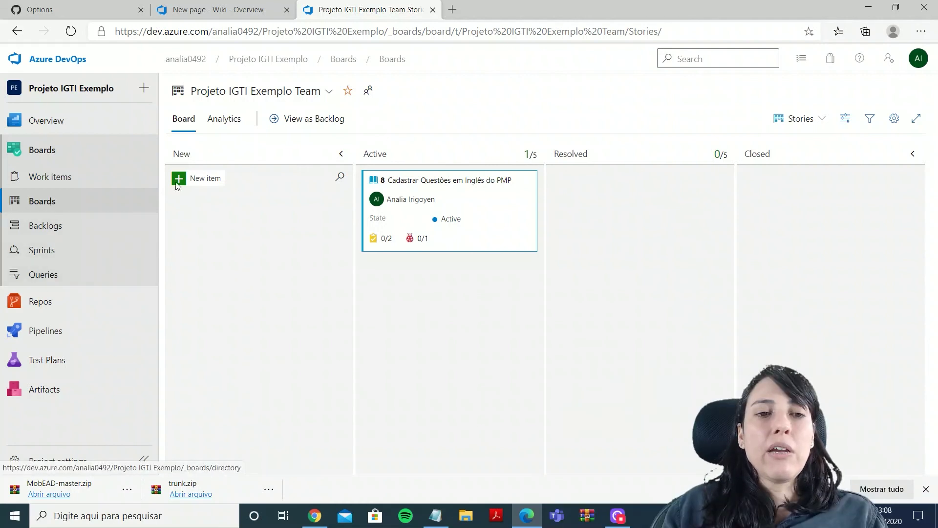
pyautogui.click(40, 203)
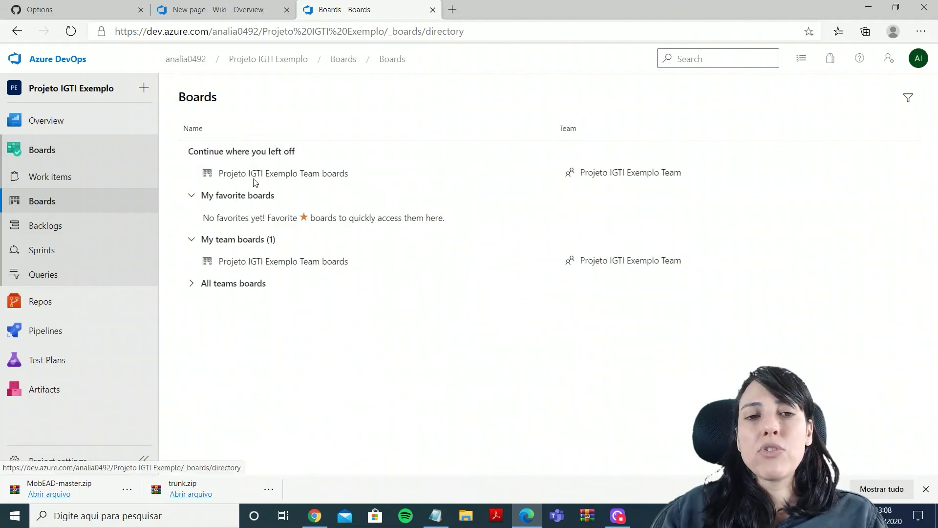
pyautogui.click(254, 182)
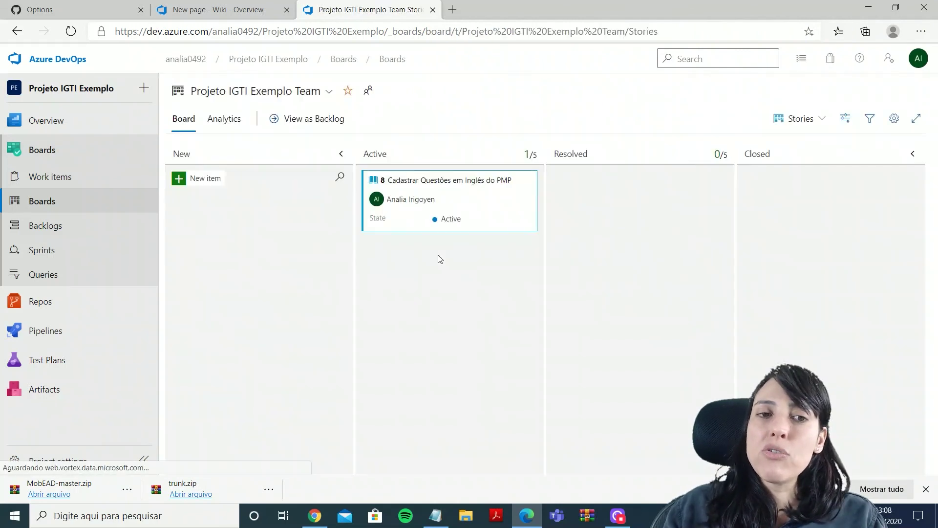
pyautogui.click(821, 119)
pyautogui.click(797, 161)
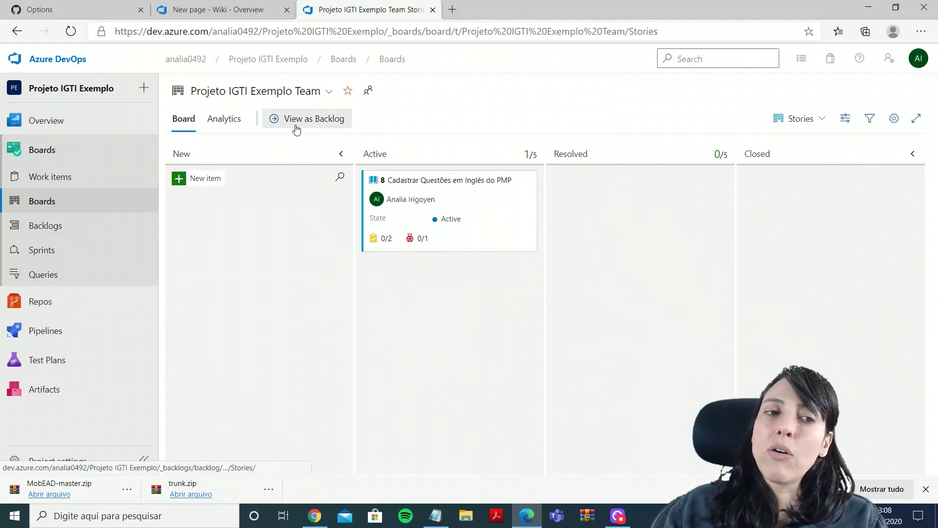
# Step: Open the team backlog and review the discussion and related work of "Cadastrar Questões em Inglês do PMP"
pyautogui.click(39, 226)
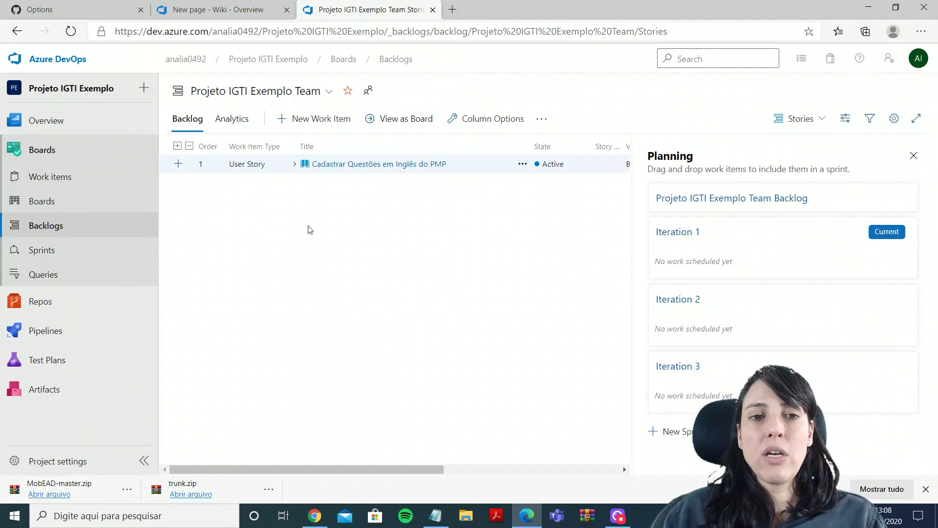
pyautogui.click(354, 169)
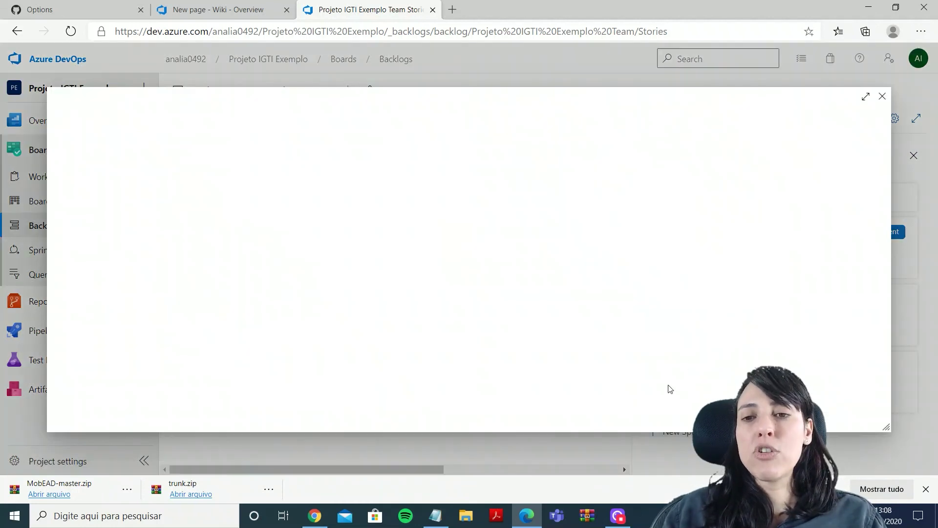
pyautogui.scroll(-3, 668, 391)
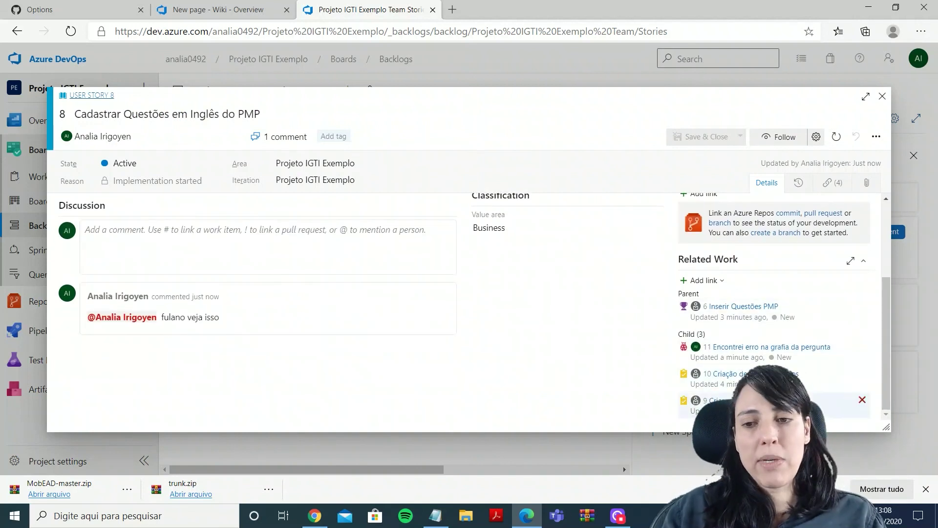
pyautogui.click(882, 96)
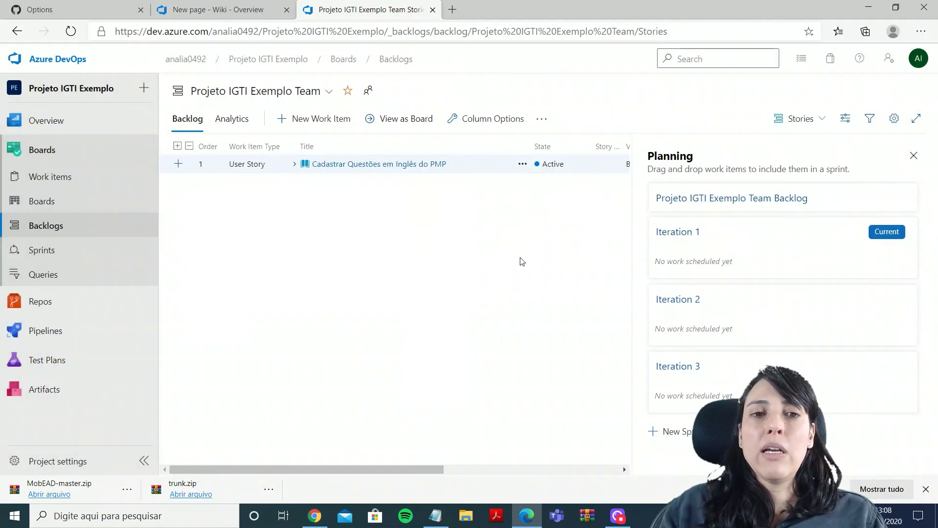